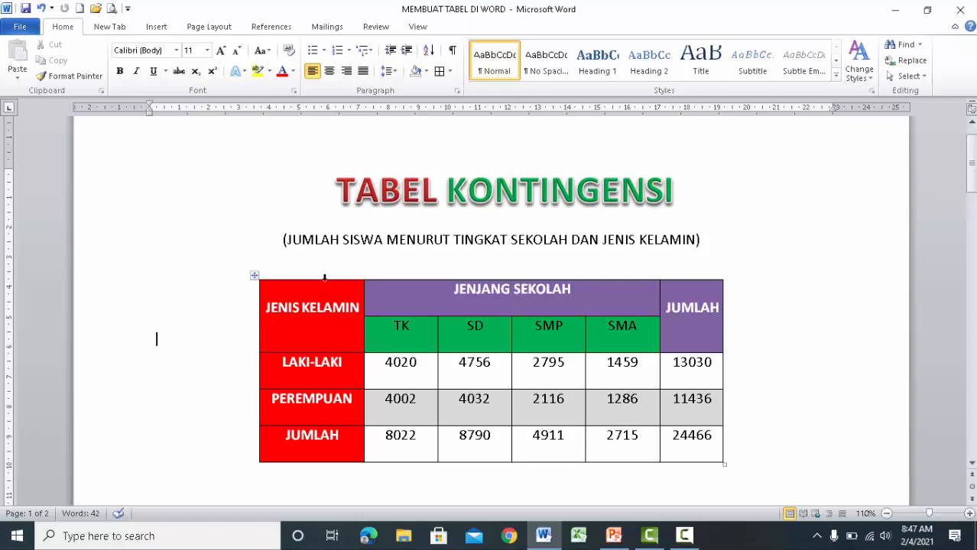
- Examine the contingency table's JENIS KELAMIN, JENJANG SEKOLAH and JUMLAH columns, and count the cells across the LAKI-LAKI row
left_click(319, 279)
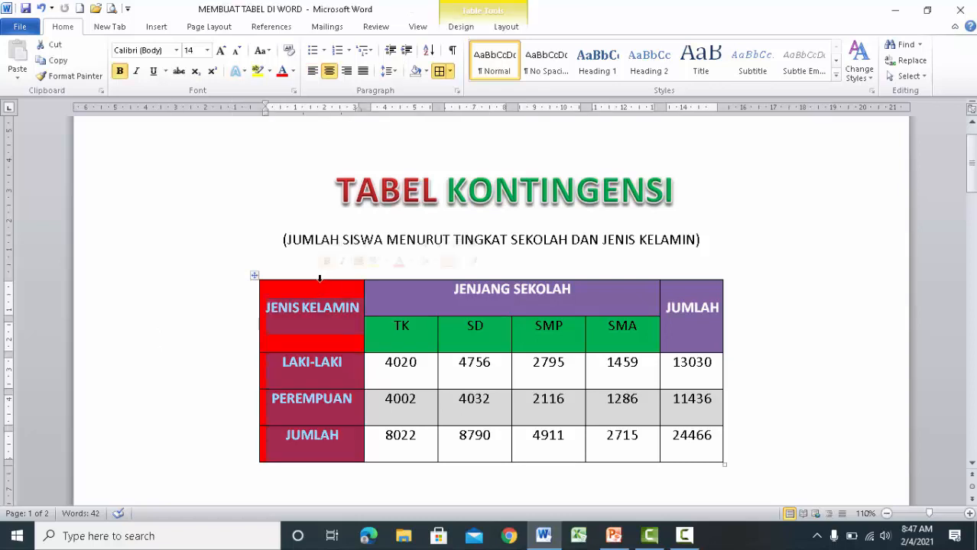
left_click(375, 278)
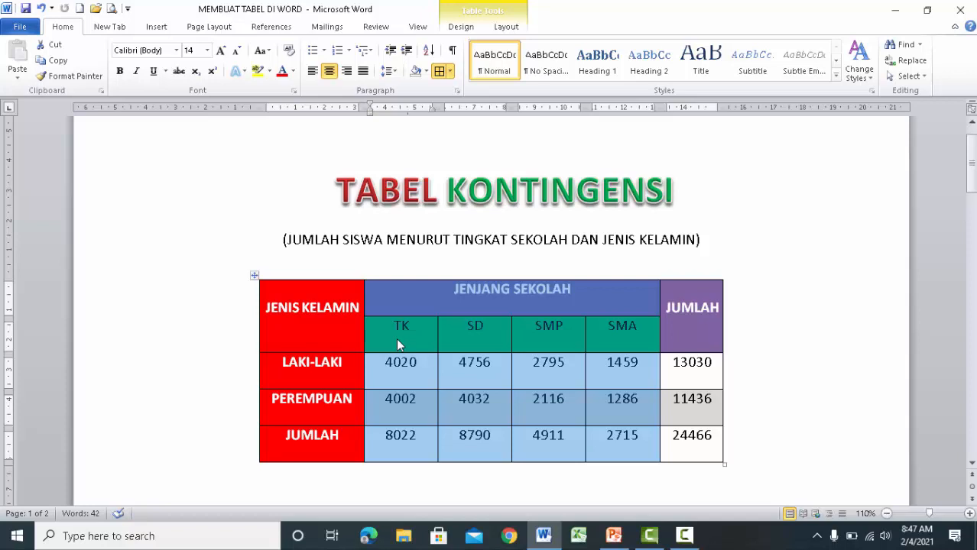
left_click(688, 279)
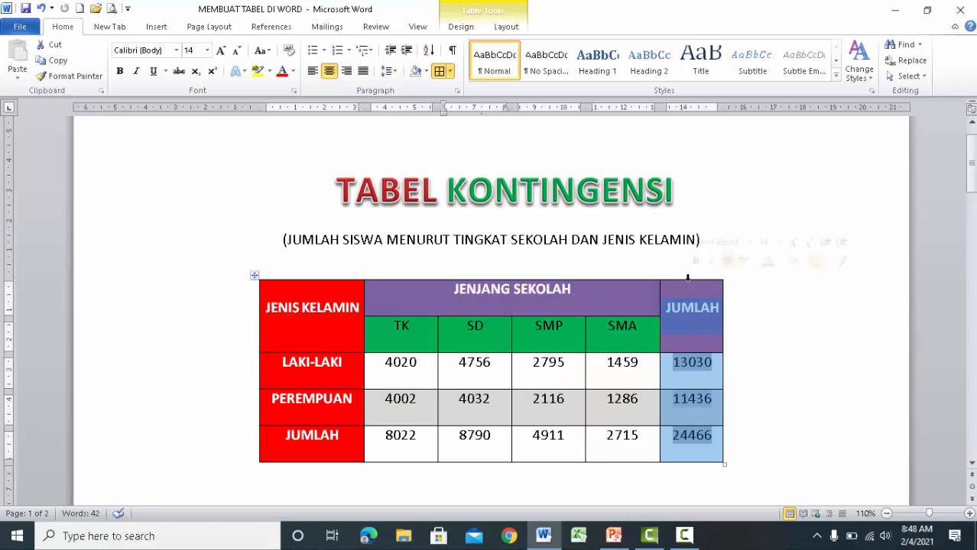
left_click(350, 370)
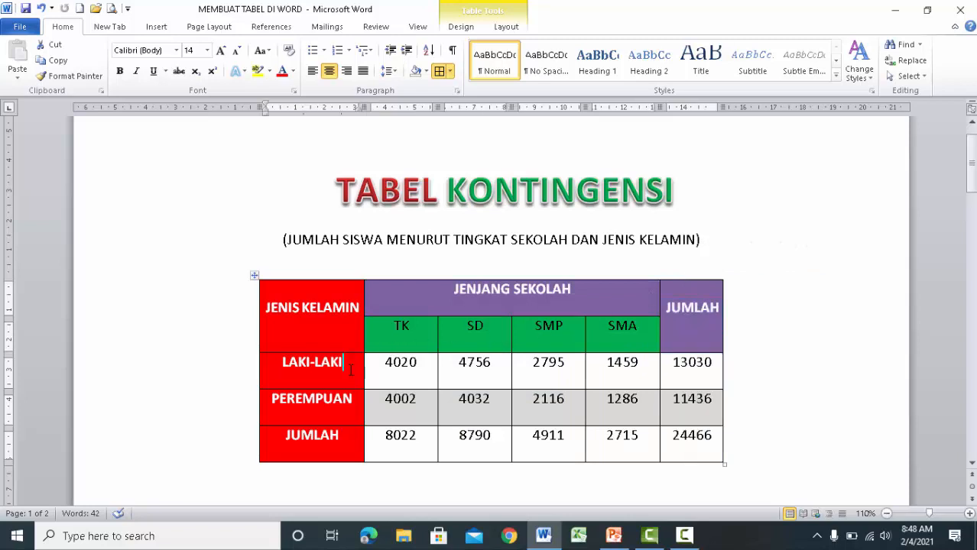
left_click(378, 370)
left_click(466, 373)
left_click(541, 372)
left_click(606, 369)
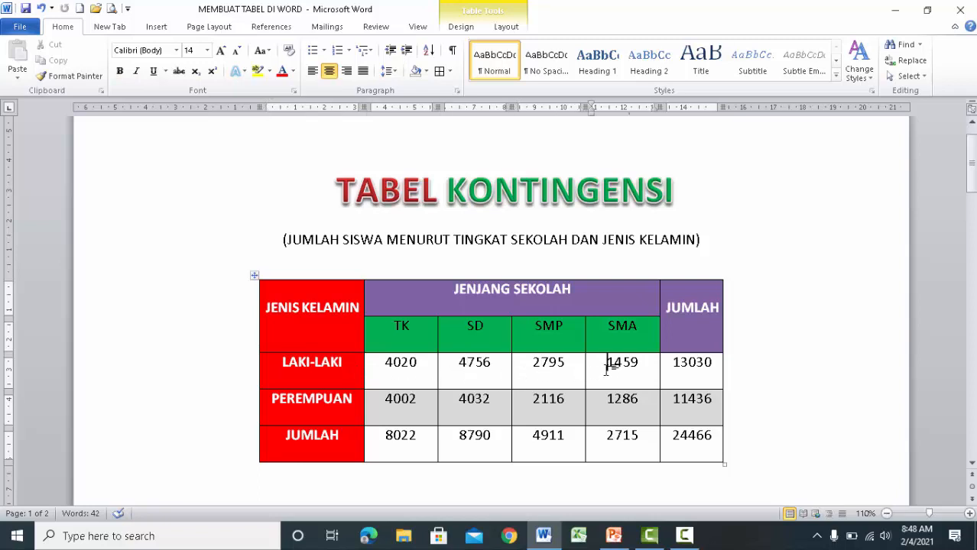
double_click(678, 371)
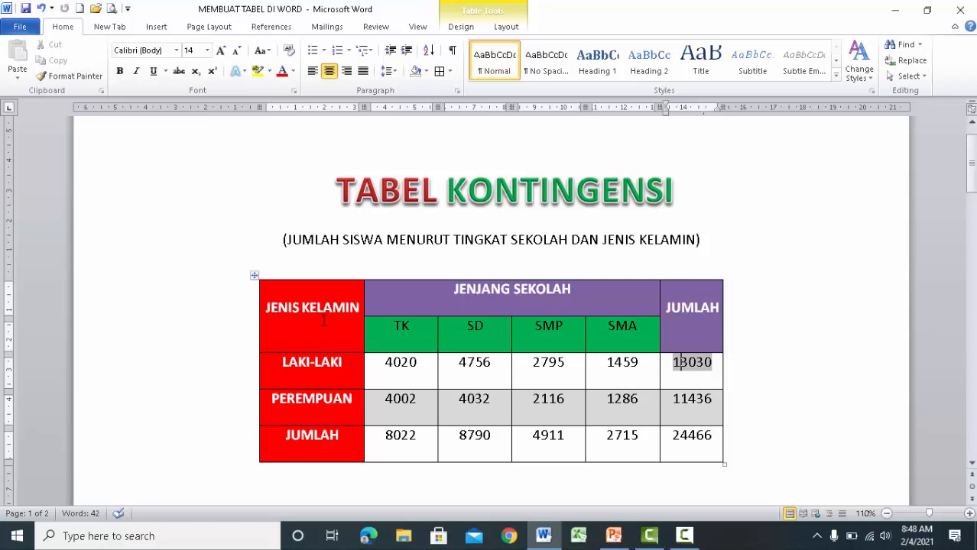
- Examine the TK subcolumn under JENJANG SEKOLAH and count the cells across the final JUMLAH row
left_click(387, 305)
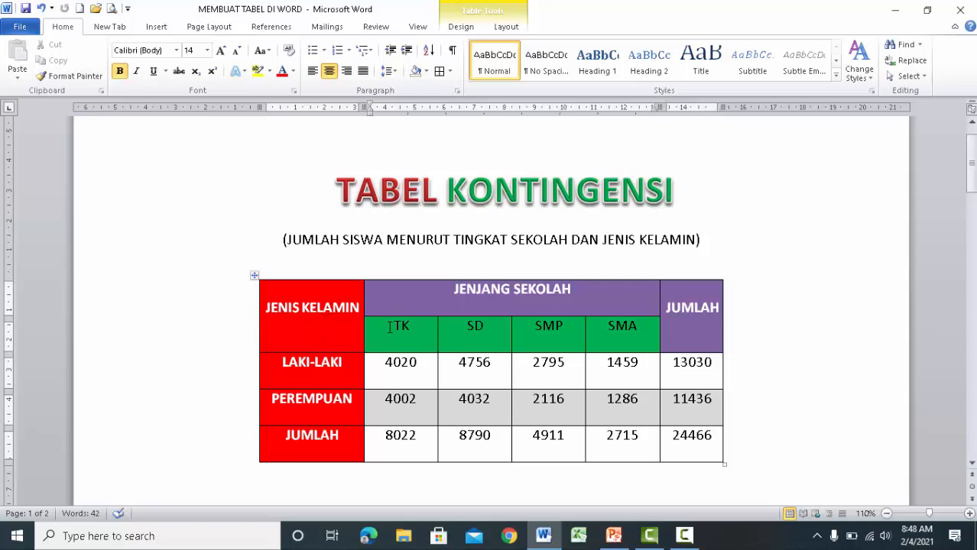
left_click(389, 328)
left_click_drag(389, 332, 394, 433)
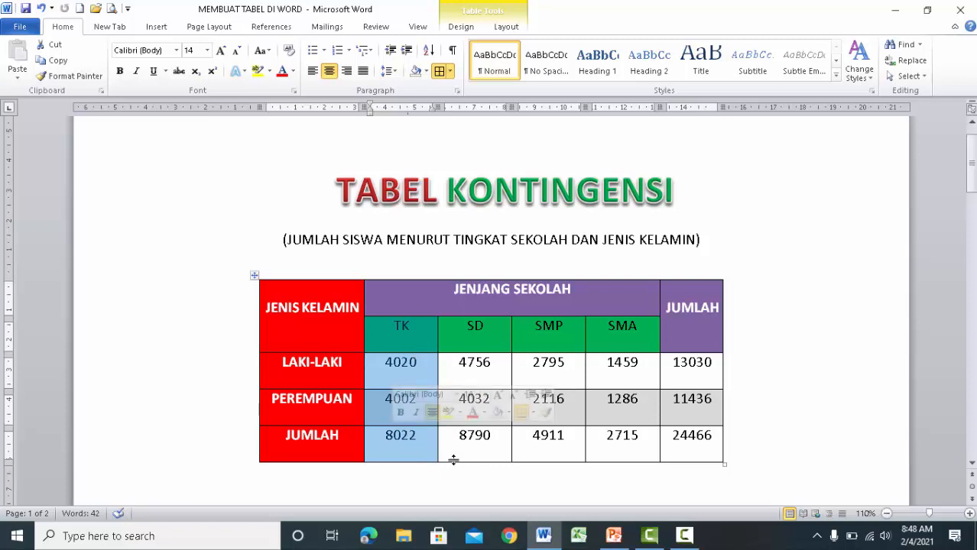
left_click(205, 447)
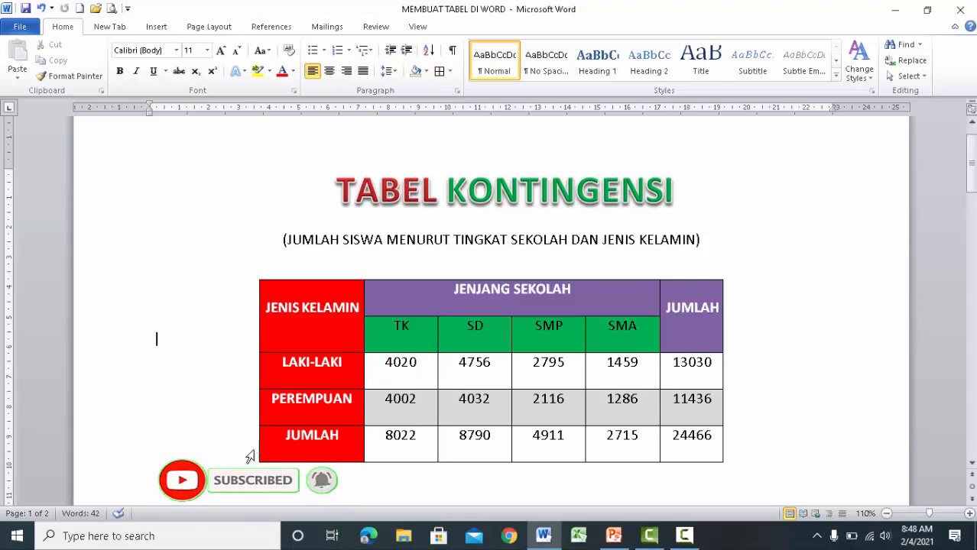
left_click_drag(711, 444, 323, 448)
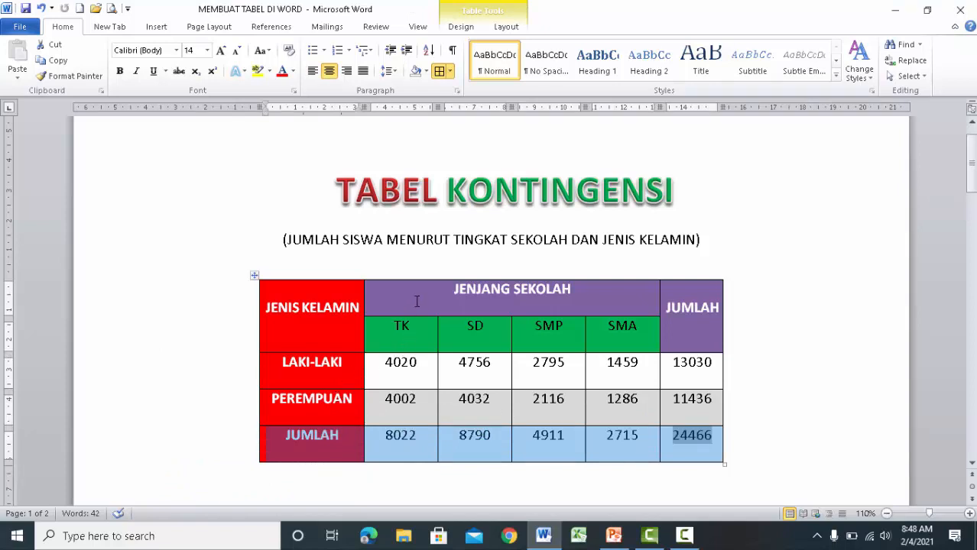
left_click(314, 436)
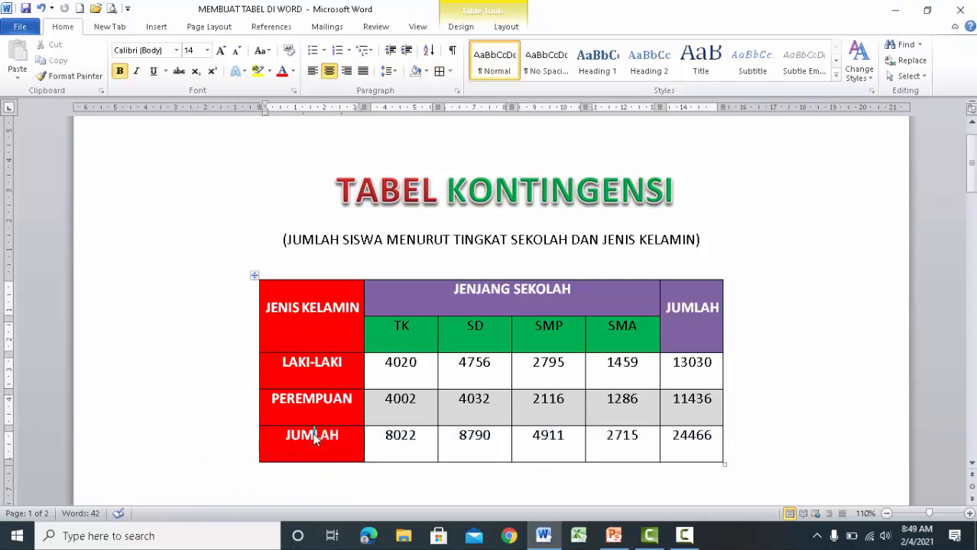
left_click(395, 441)
left_click(468, 442)
left_click(535, 443)
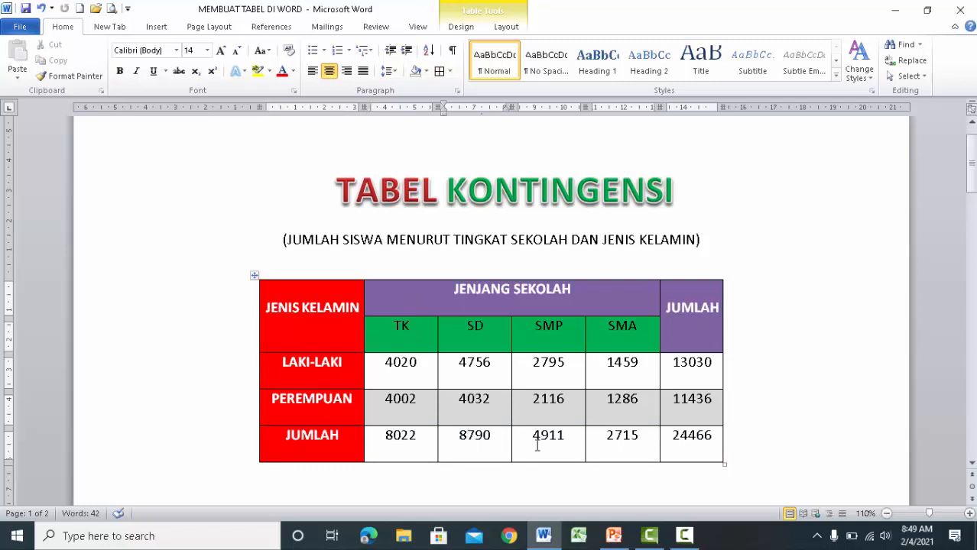
left_click(609, 442)
double_click(677, 441)
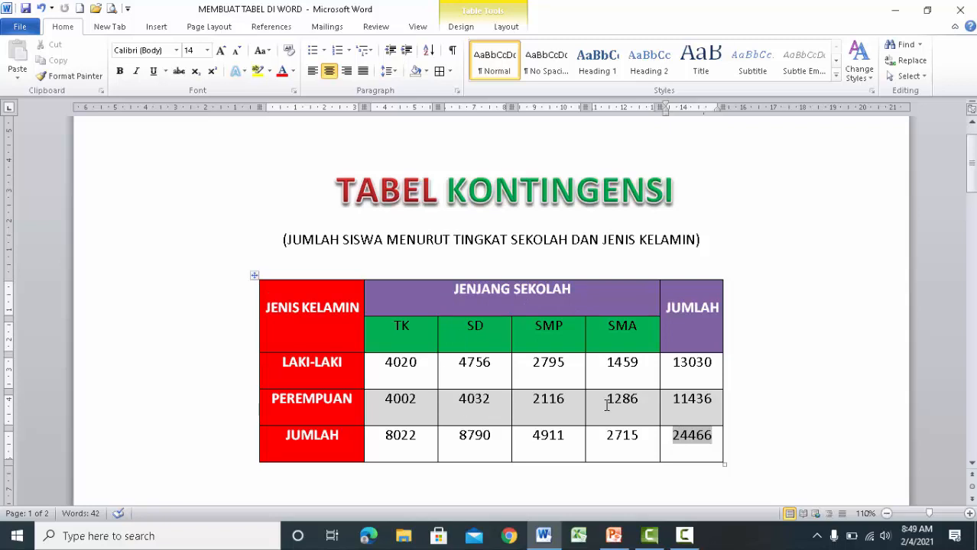
- Split the document window into two panes, with the contingency table in one and the blank area below it in the other
scroll(606, 406, "down", 1)
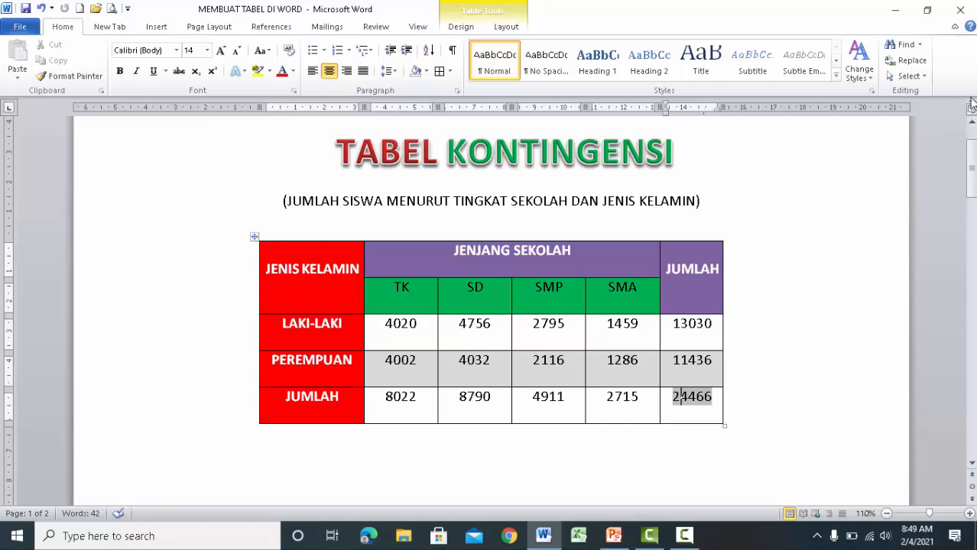
left_click_drag(970, 102, 913, 432)
scroll(906, 421, "down", 1)
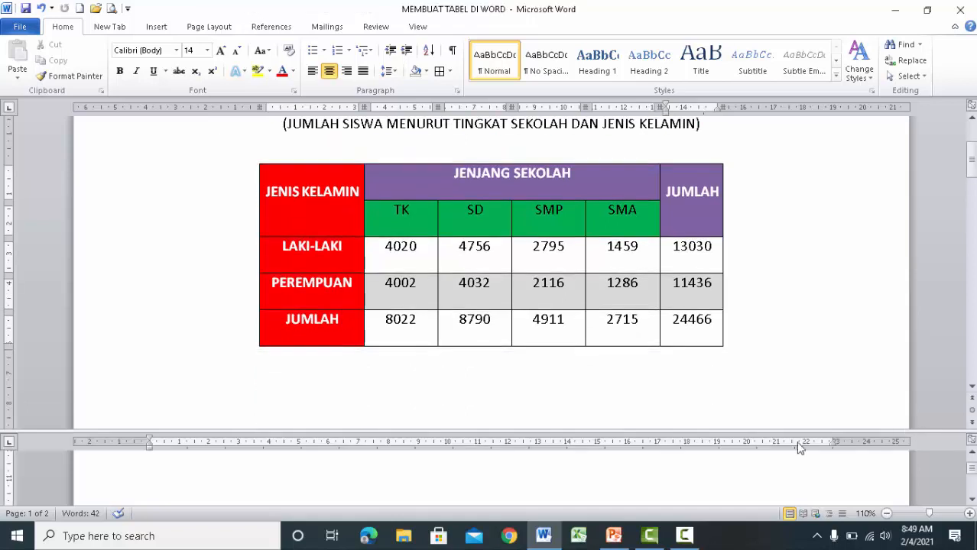
left_click(680, 461)
scroll(680, 461, "down", 5)
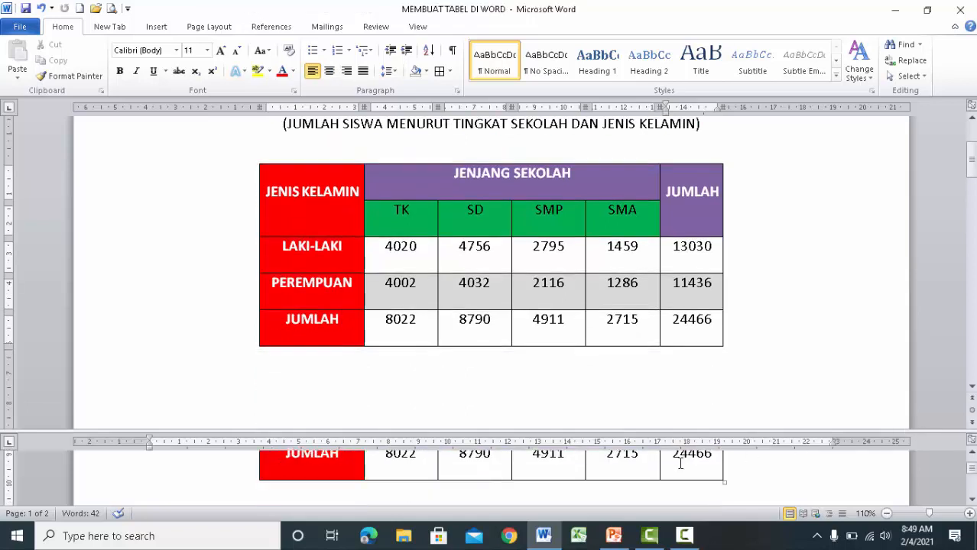
scroll(680, 463, "down", 2)
left_click_drag(969, 433, 971, 328)
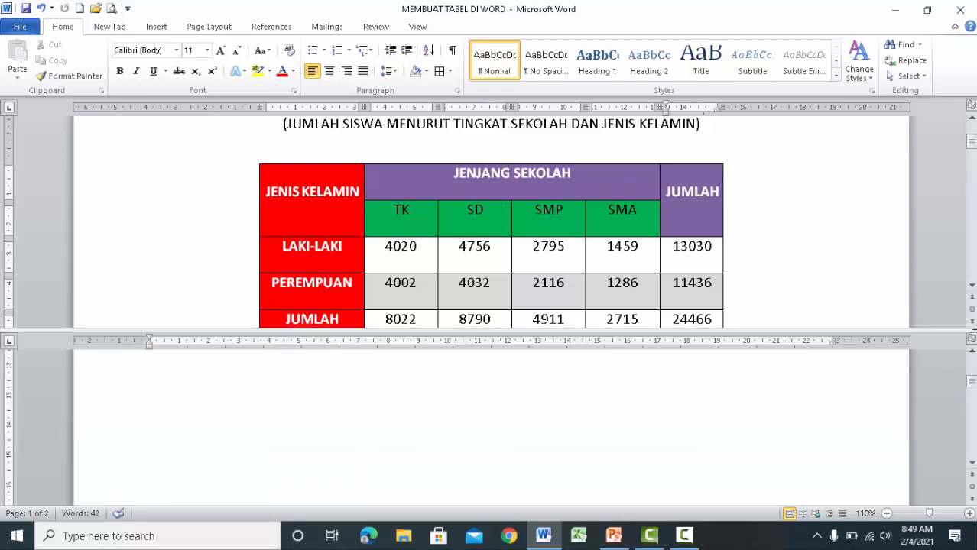
scroll(668, 433, "up", 3)
scroll(684, 435, "down", 1)
scroll(683, 434, "down", 3)
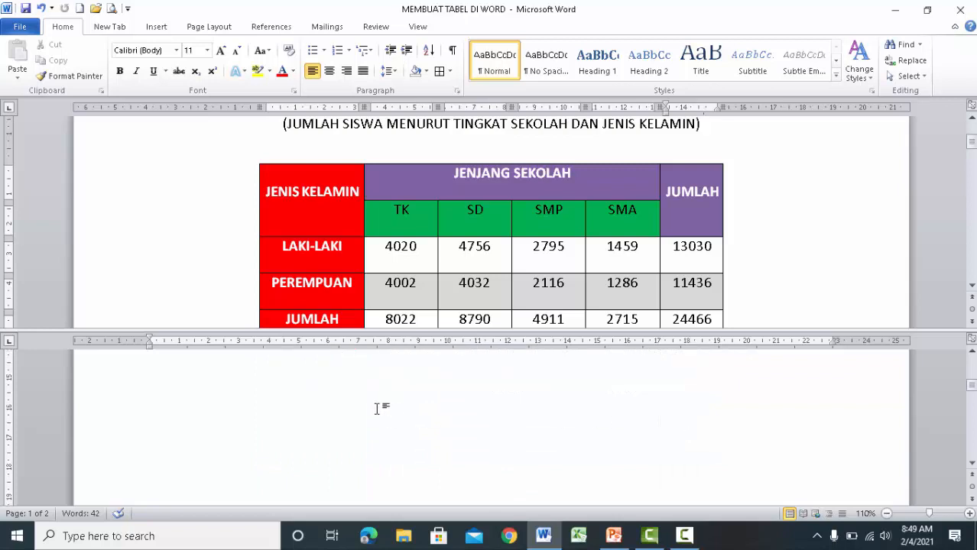
- Insert a blank table with 6 columns and 5 rows below the contingency table
left_click(157, 27)
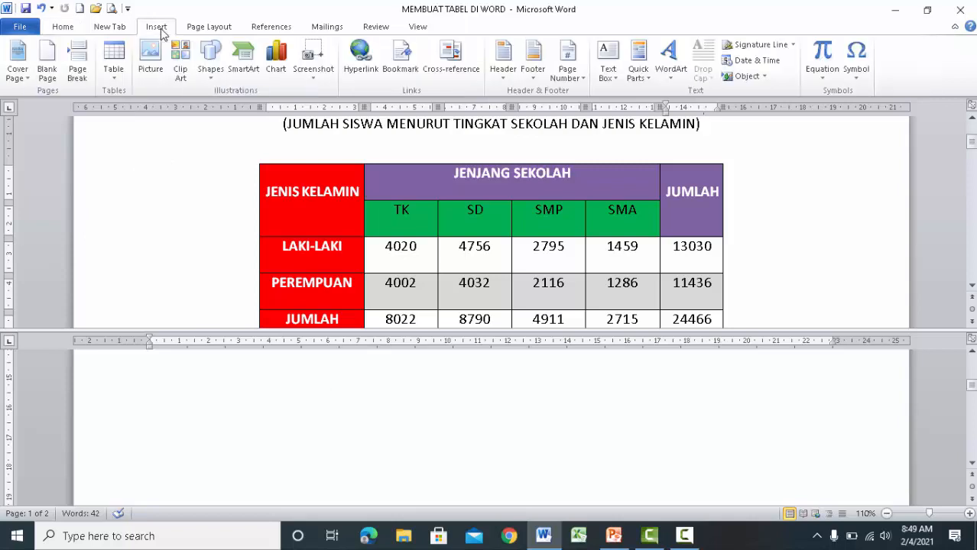
left_click(116, 80)
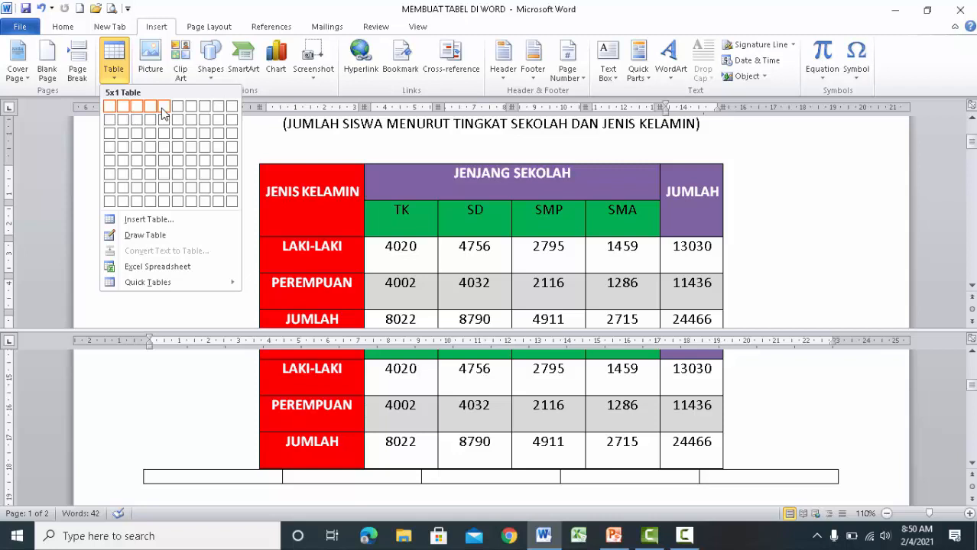
left_click(176, 161)
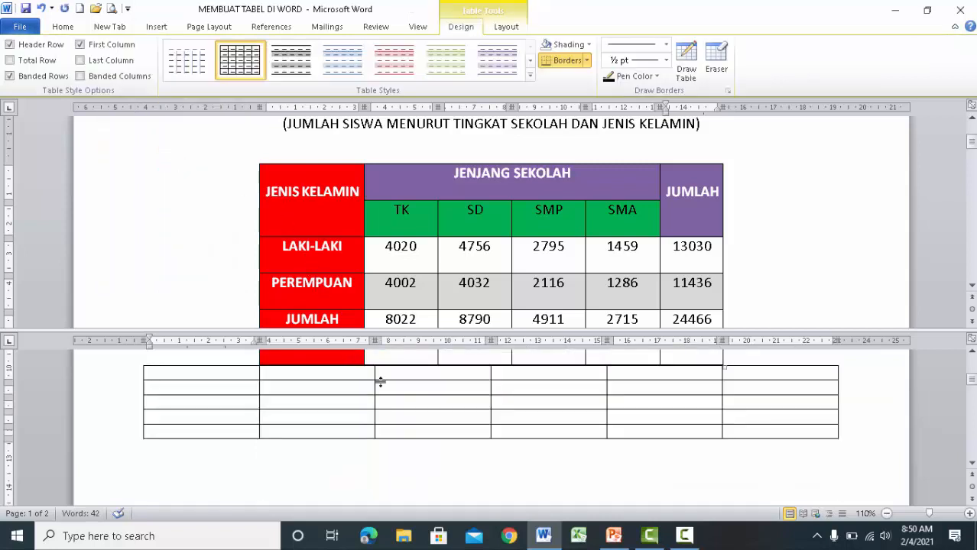
- Move the blank table into the empty space well below the contingency table and enlarge the pane that shows it
left_click(407, 392)
scroll(407, 394, "up", 1)
scroll(408, 394, "up", 1)
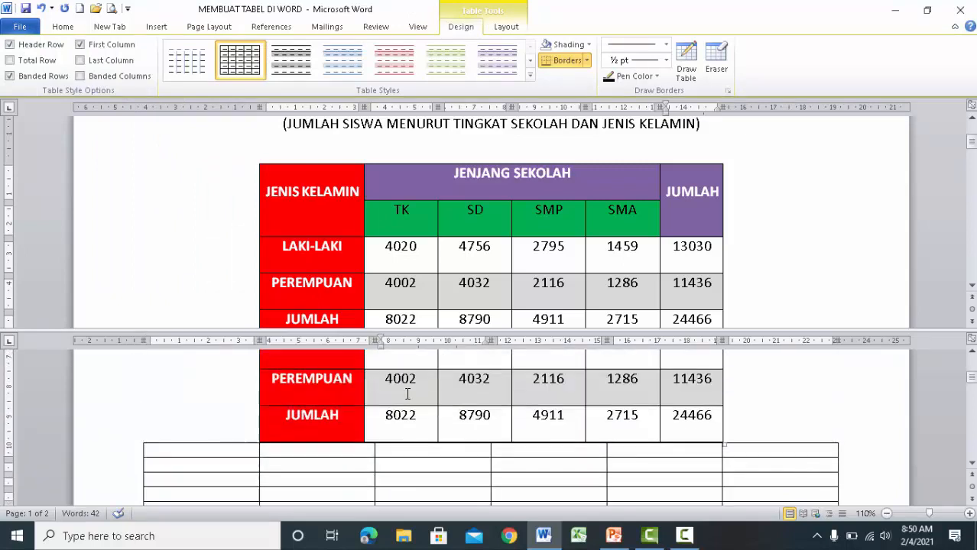
left_click(187, 398)
scroll(184, 397, "down", 2)
left_click(177, 393)
scroll(169, 390, "up", 1)
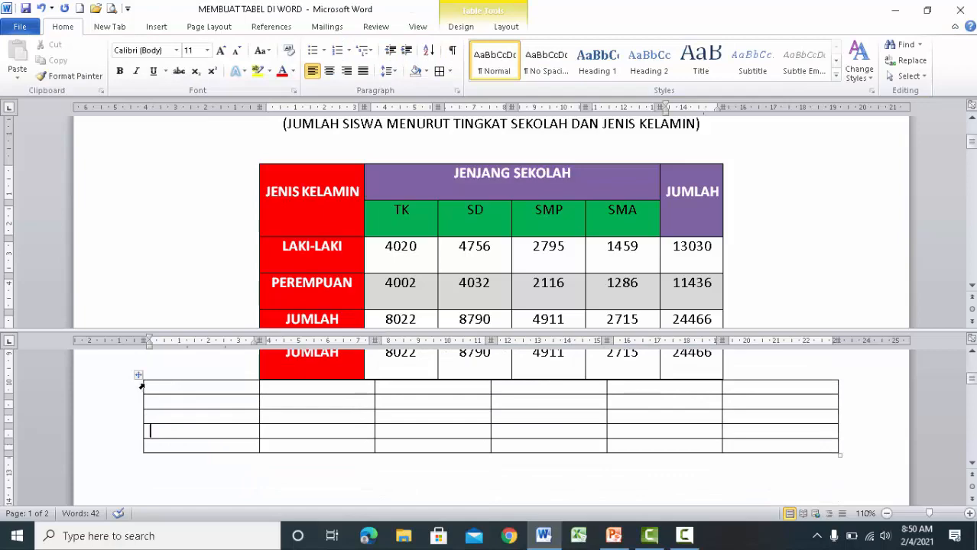
left_click_drag(139, 376, 153, 434)
scroll(179, 418, "down", 1)
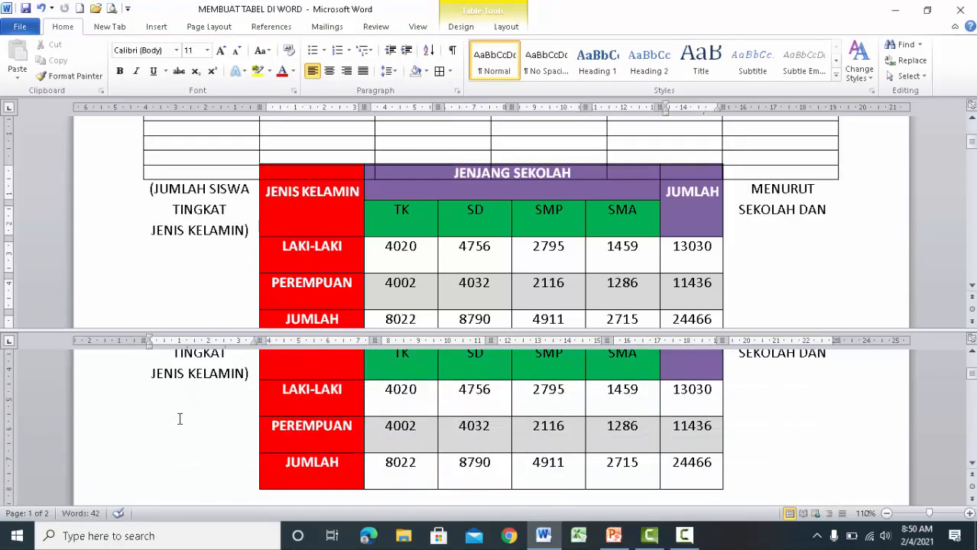
scroll(179, 419, "up", 4)
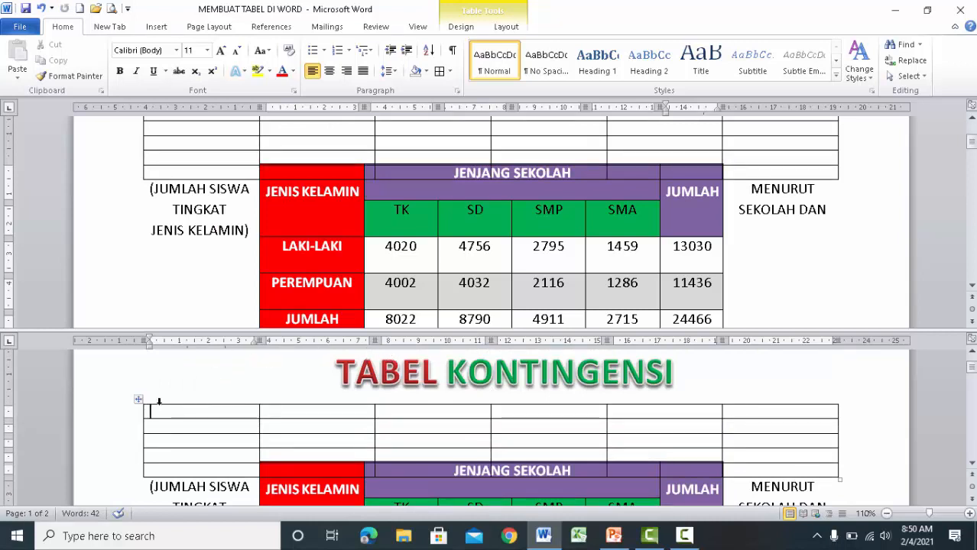
left_click_drag(138, 401, 164, 450)
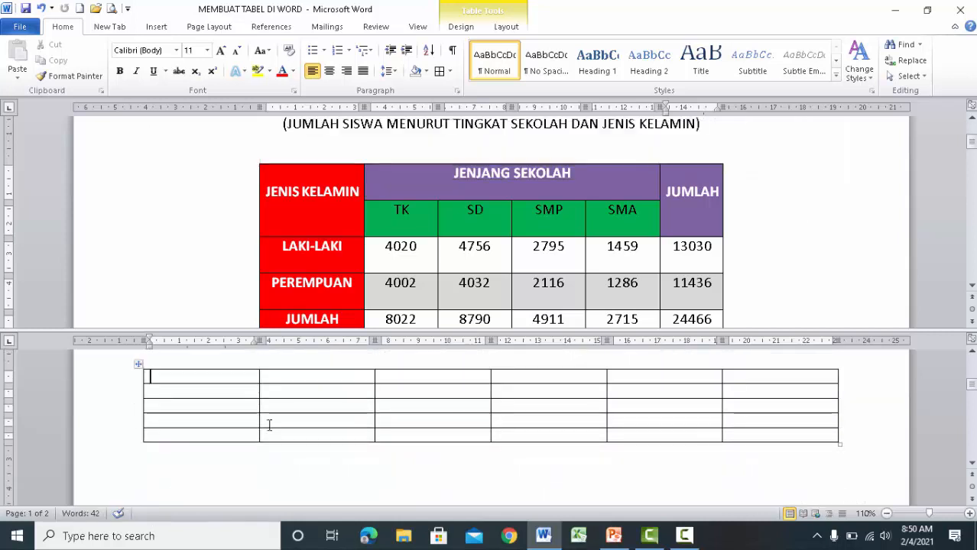
scroll(269, 425, "up", 1)
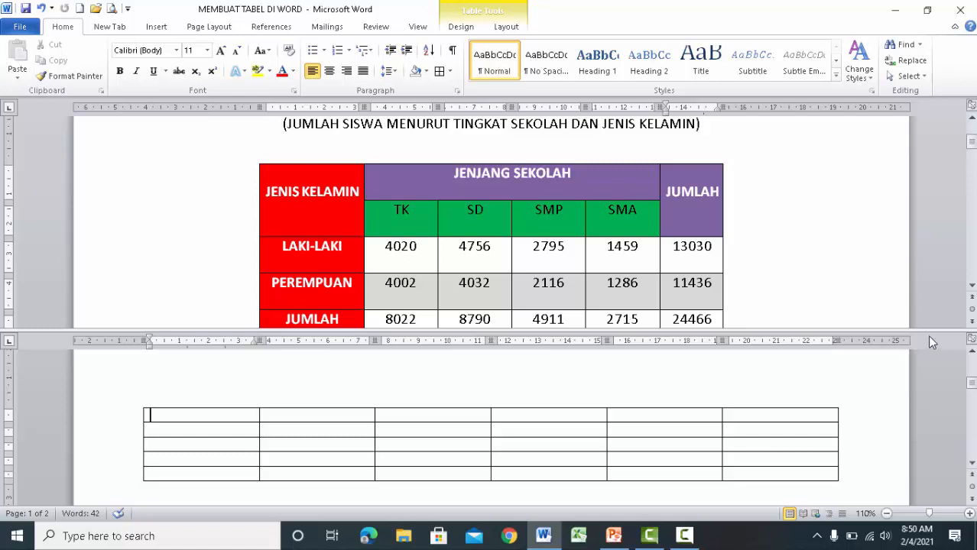
left_click_drag(938, 329, 938, 254)
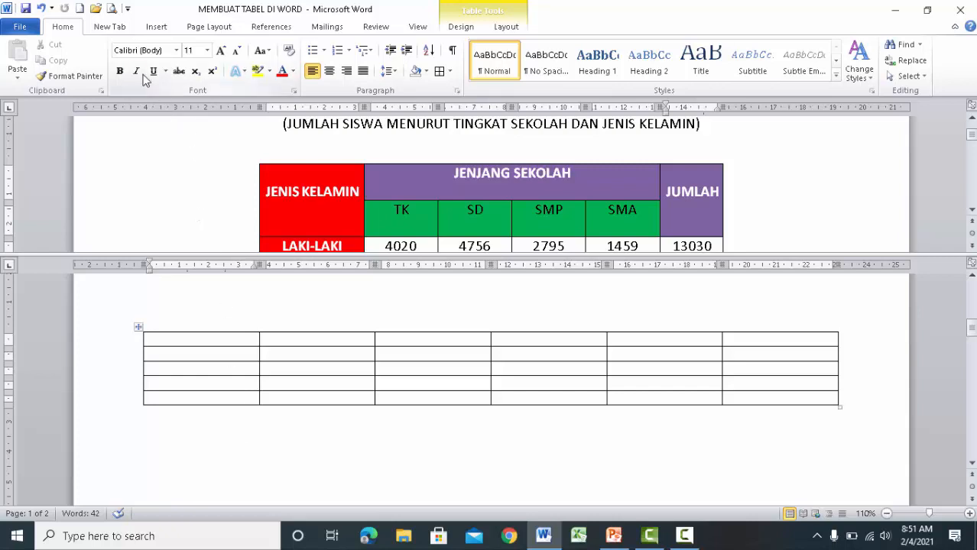
left_click(157, 26)
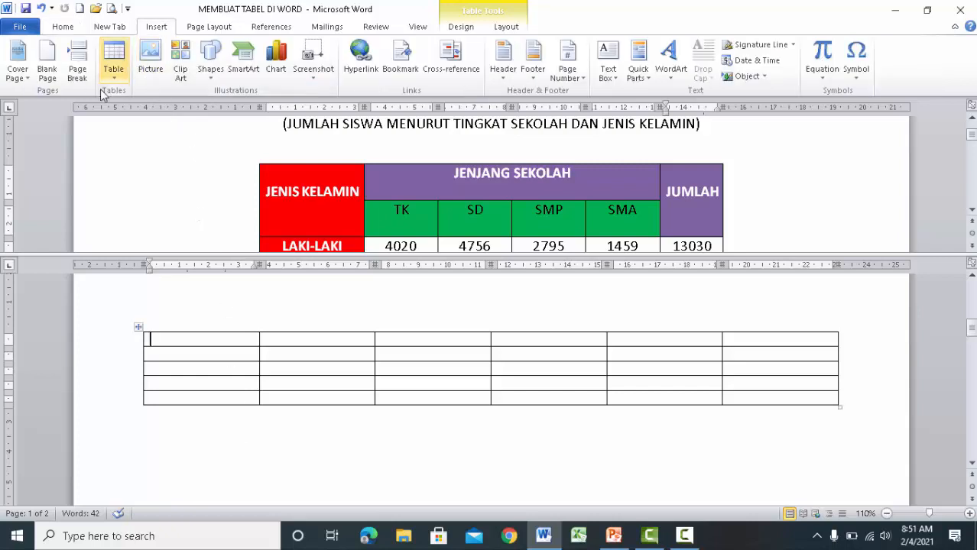
left_click(118, 71)
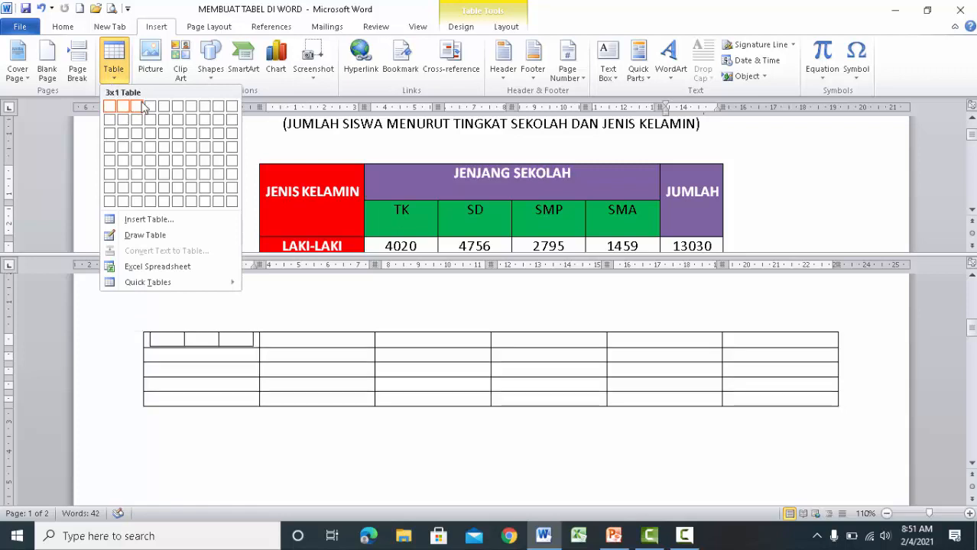
left_click(108, 335)
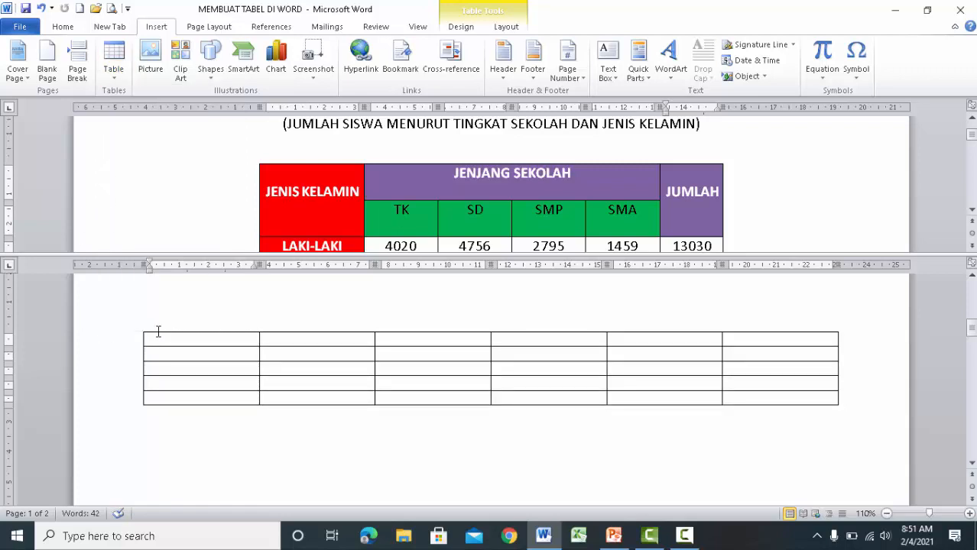
- Select the whole blank six-column table and try to remove it from the page
left_click(156, 331)
scroll(234, 356, "down", 3)
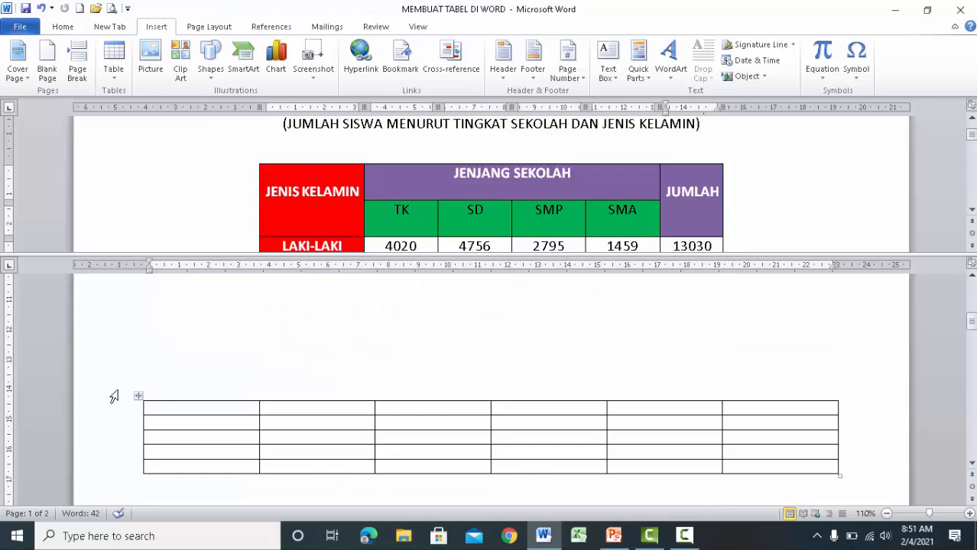
left_click(138, 395)
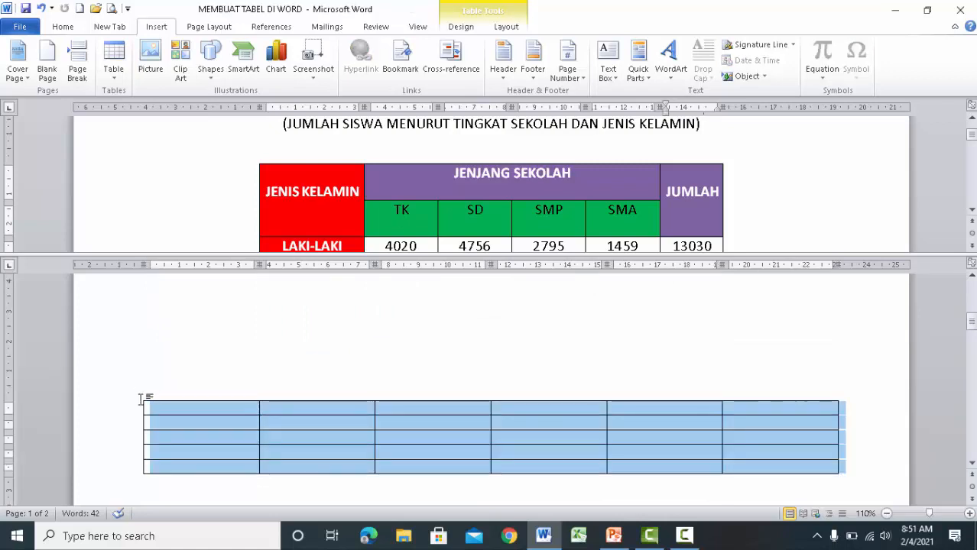
left_click(146, 405)
right_click(142, 402)
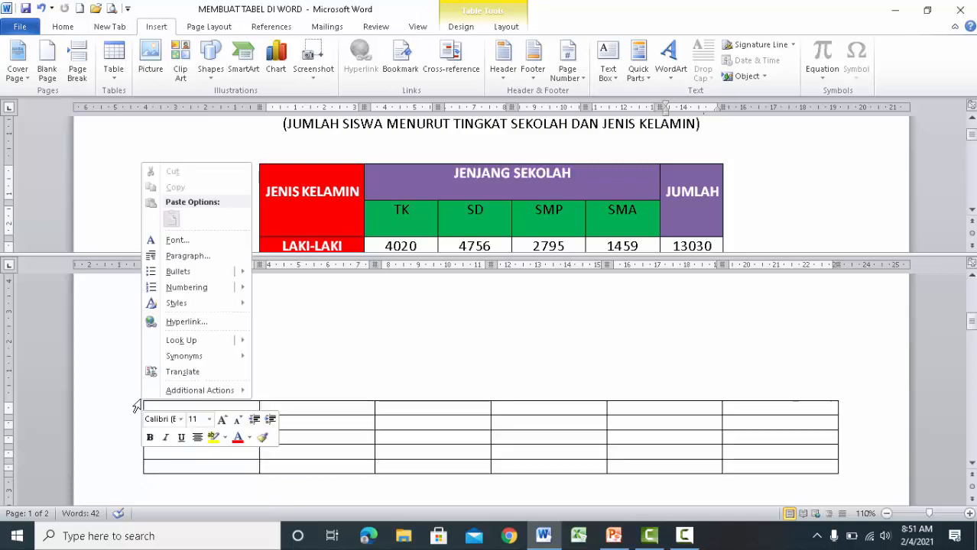
key("ctrl+v")
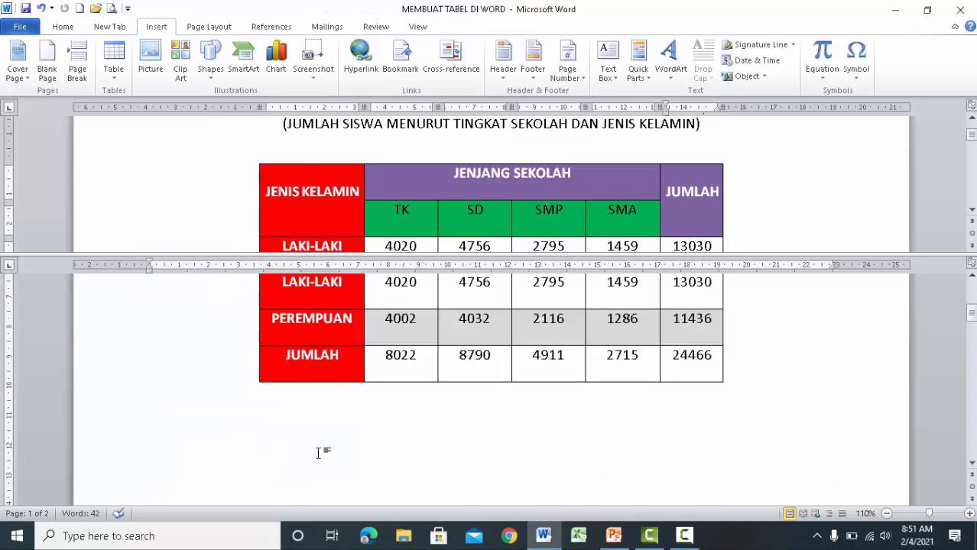
- Undo the last removal to restore the blank six-column table, and cut the whole table from the page
key("ctrl+z")
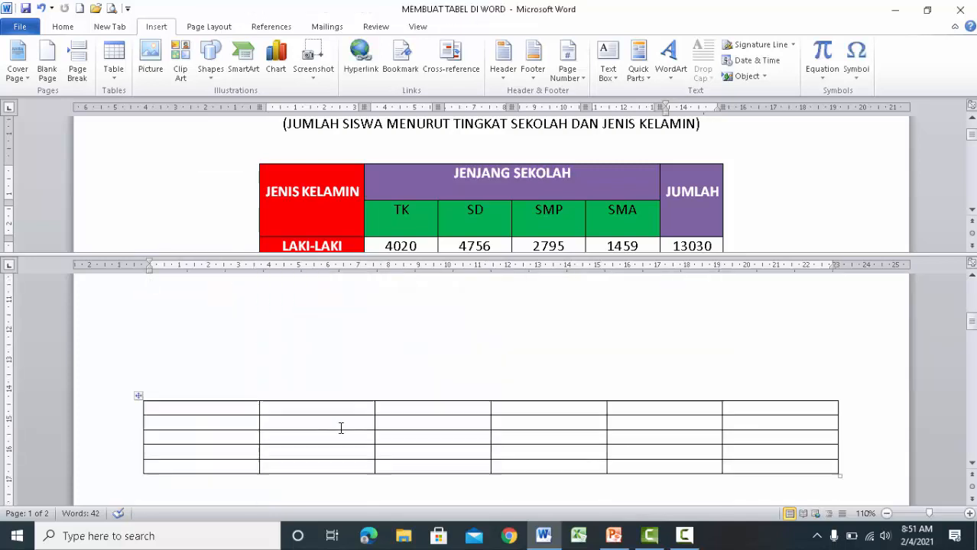
left_click(140, 397)
right_click(139, 397)
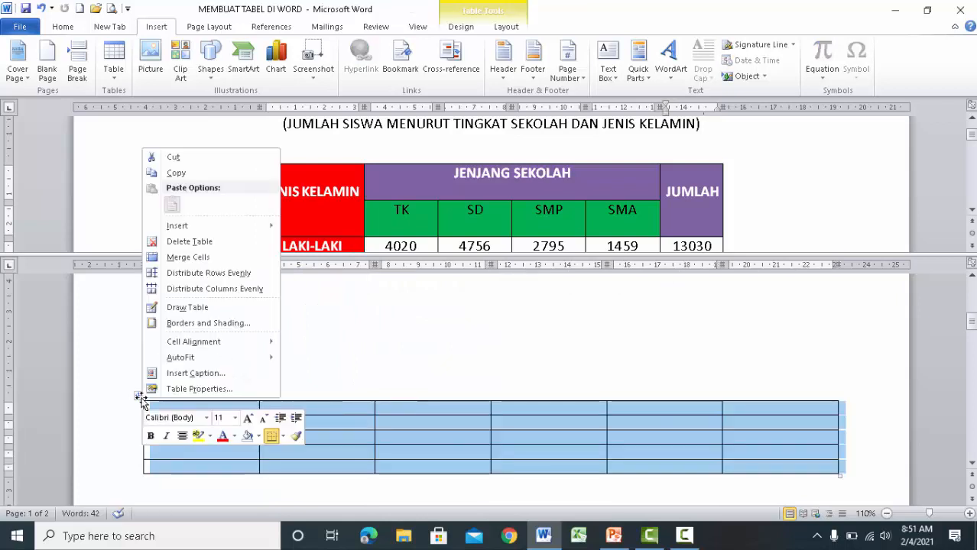
left_click(174, 156)
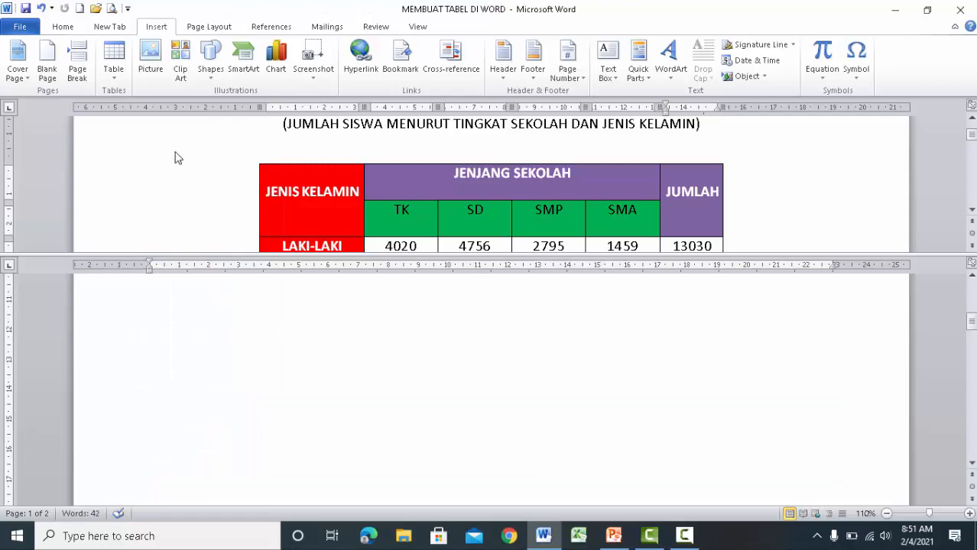
- Insert a new blank table with 6 columns and 5 rows by specifying its dimensions
left_click(121, 81)
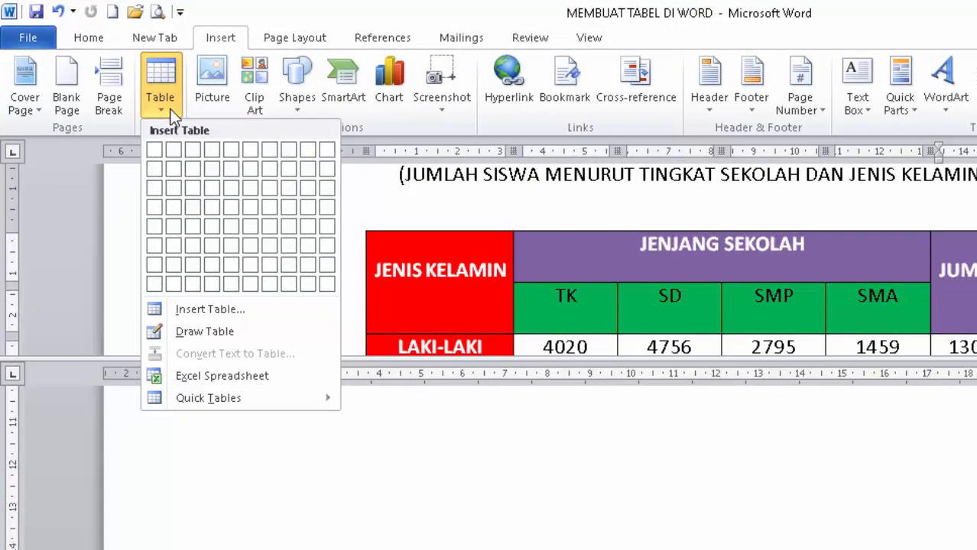
left_click(231, 314)
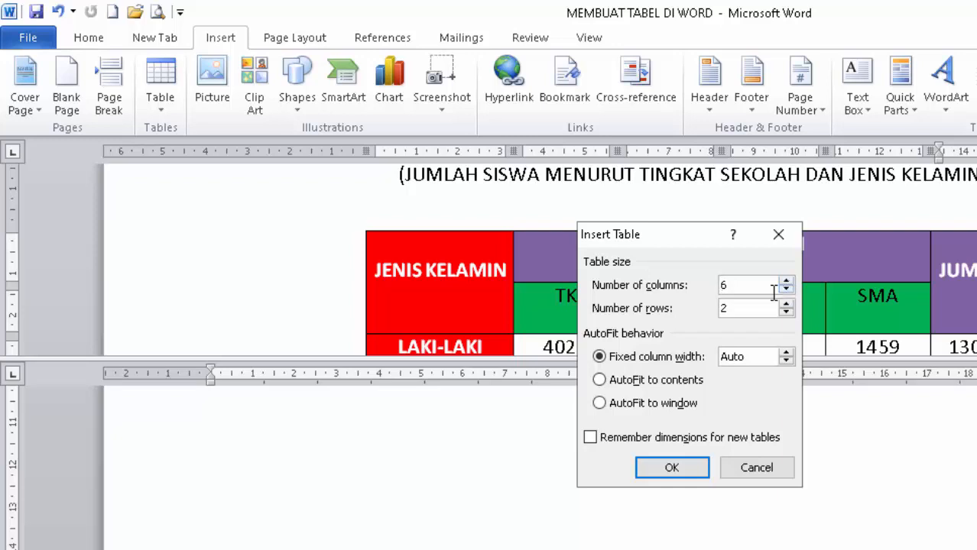
left_click(741, 306)
left_click_drag(741, 305, 708, 313)
left_click(690, 467)
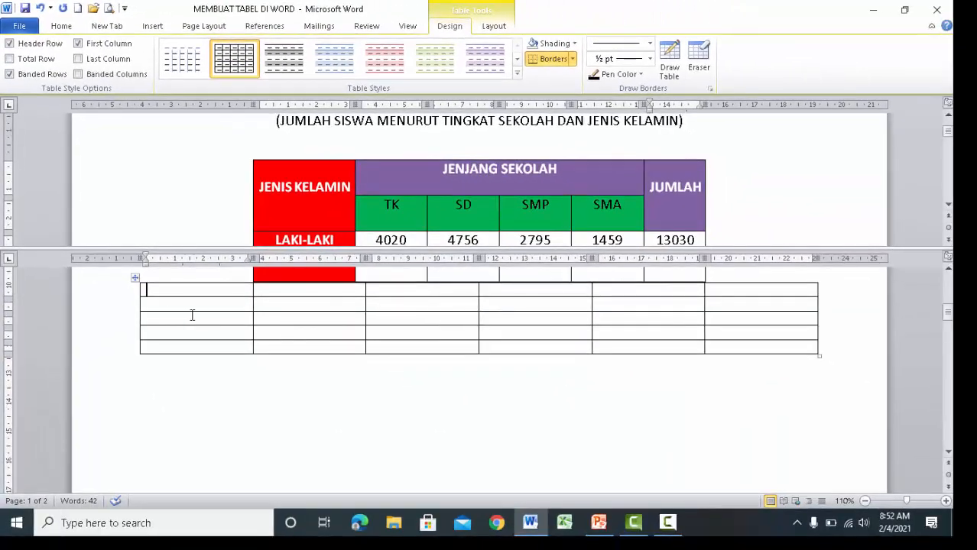
- Move the new blank table off the contingency table into the empty space below it
left_click(136, 280)
left_click_drag(136, 280, 148, 386)
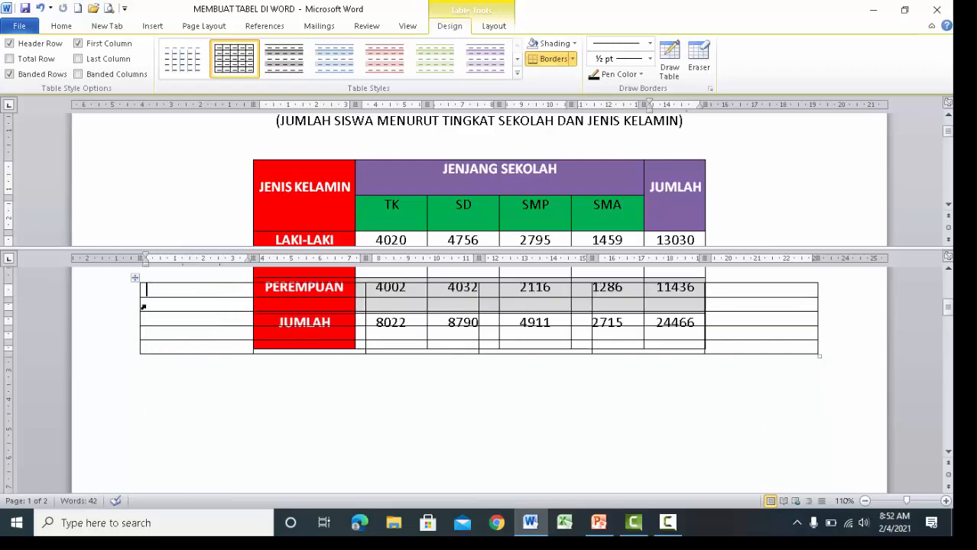
left_click_drag(135, 279, 162, 426)
scroll(185, 395, "down", 3)
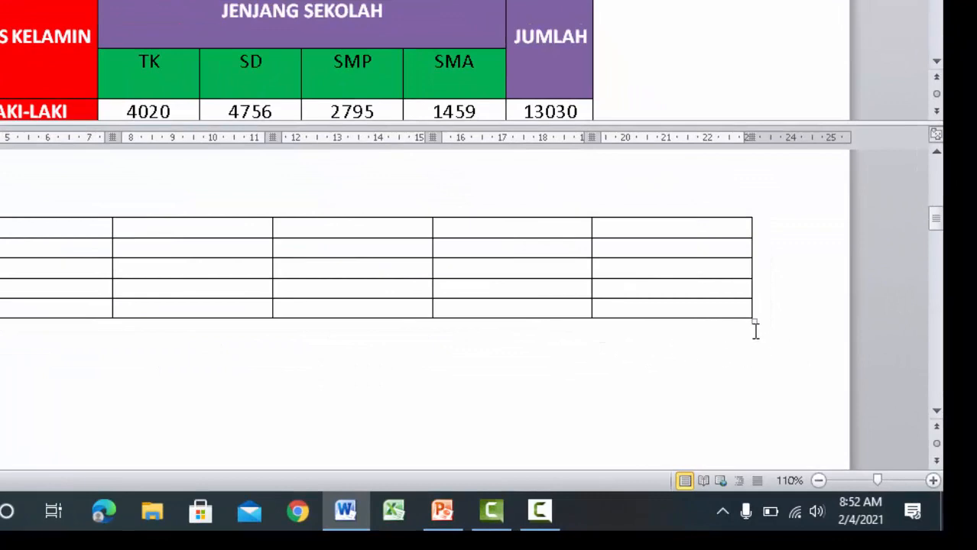
- Resize the whole blank table so that its rows are taller and its columns slightly narrower
left_click_drag(755, 325, 694, 439)
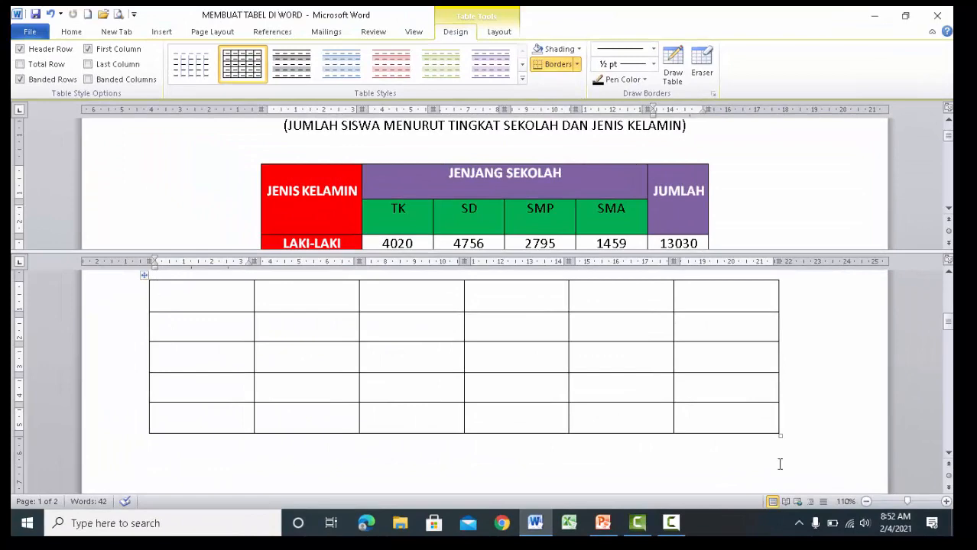
scroll(779, 464, "up", 1)
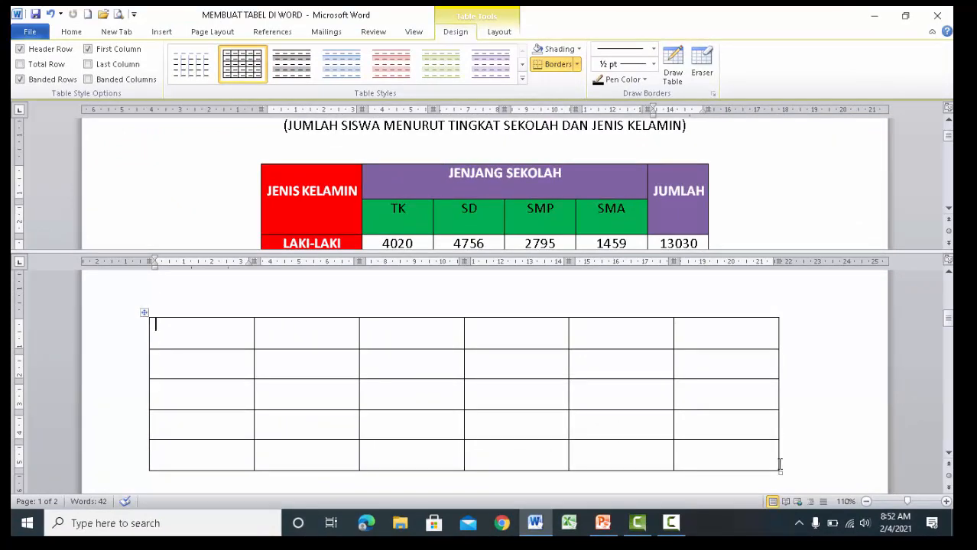
scroll(779, 464, "down", 2)
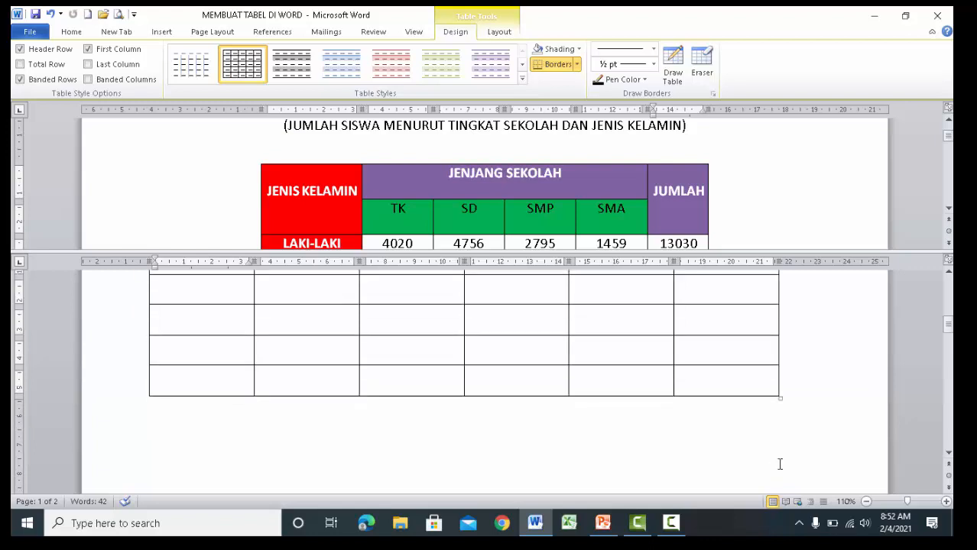
scroll(780, 464, "up", 2)
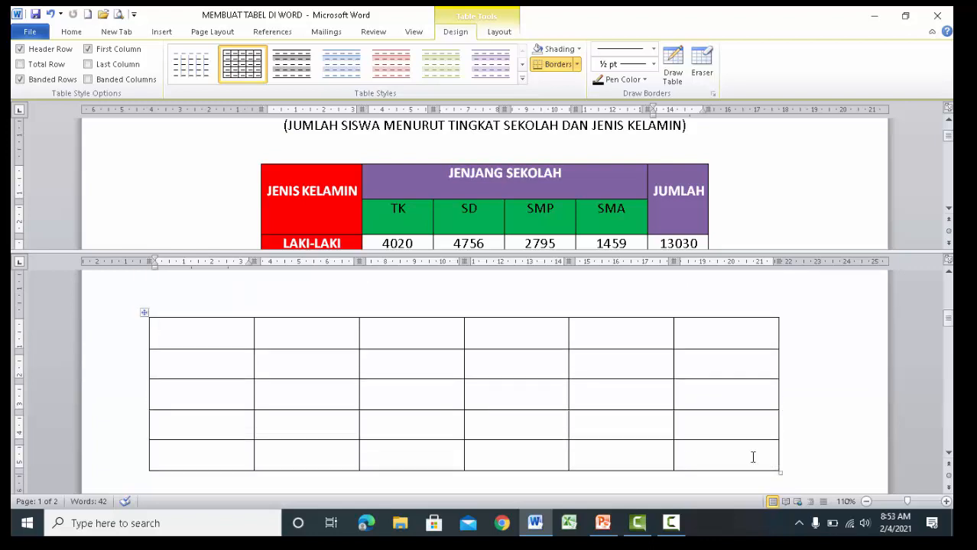
left_click(185, 292)
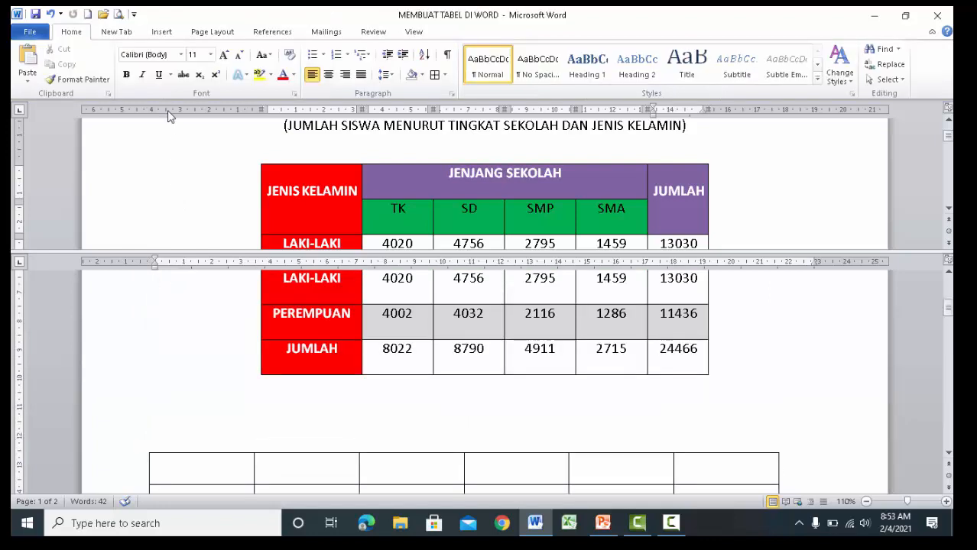
left_click(162, 32)
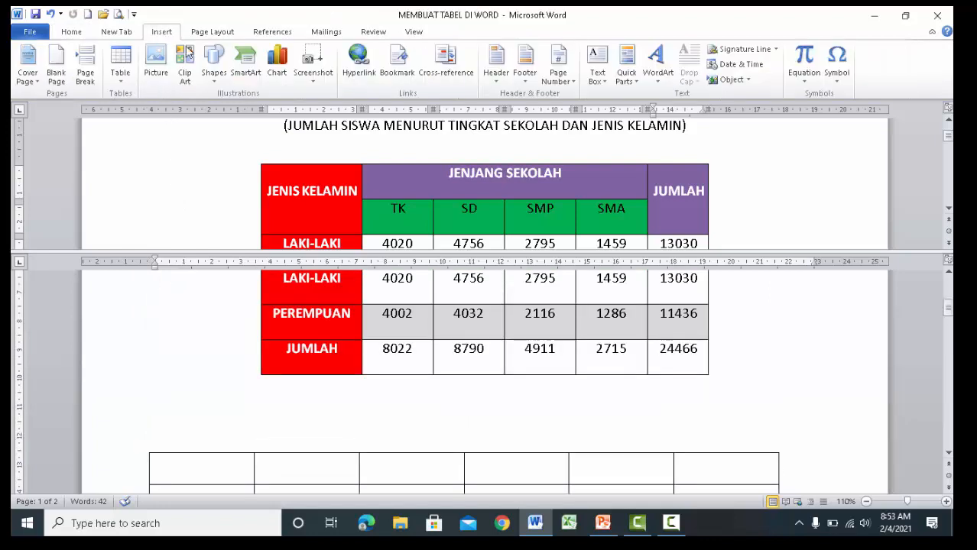
left_click(121, 80)
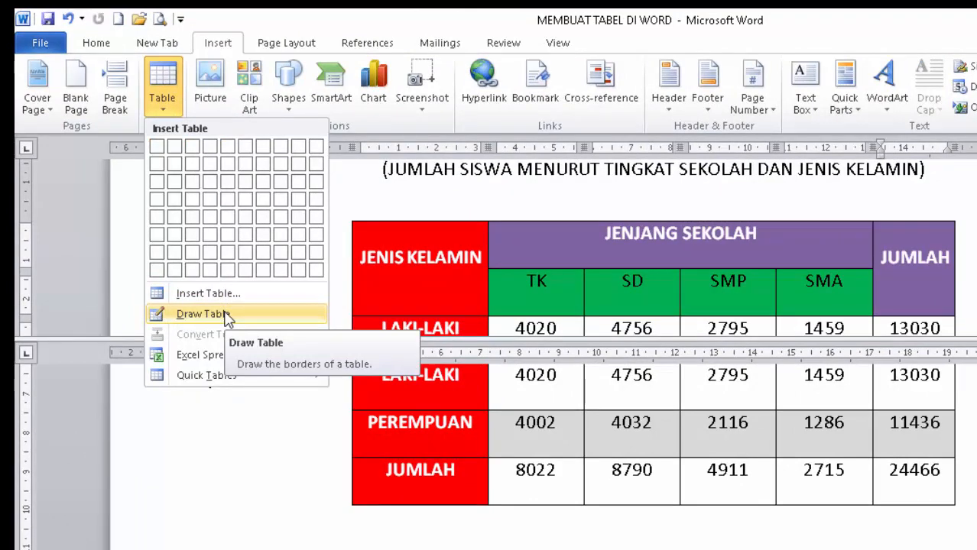
left_click(226, 315)
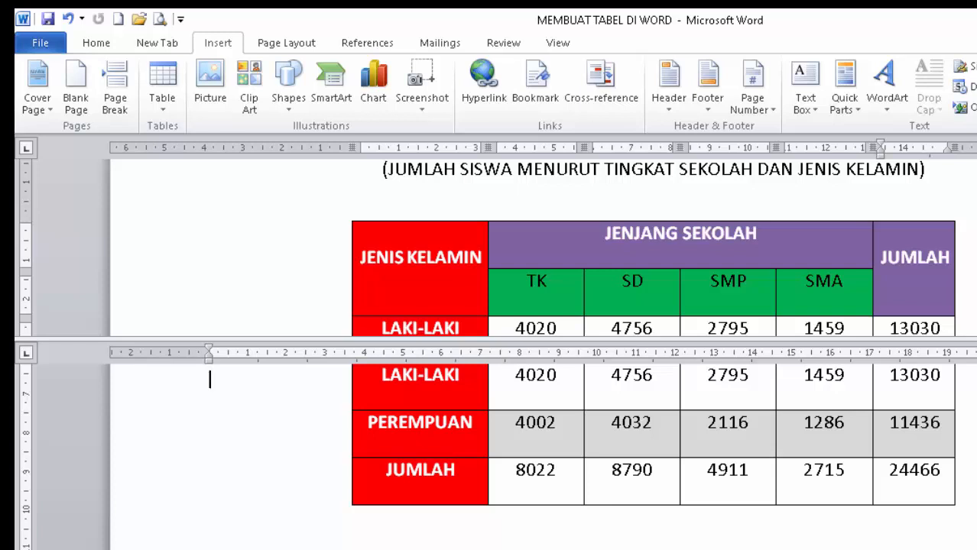
scroll(260, 482, "down", 3)
scroll(260, 482, "up", 1)
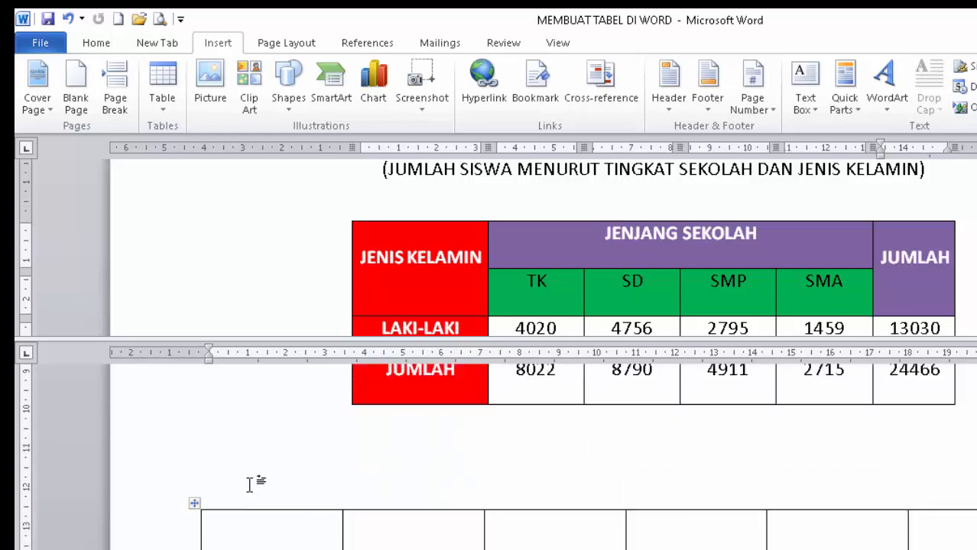
scroll(269, 482, "down", 1)
scroll(269, 482, "up", 4)
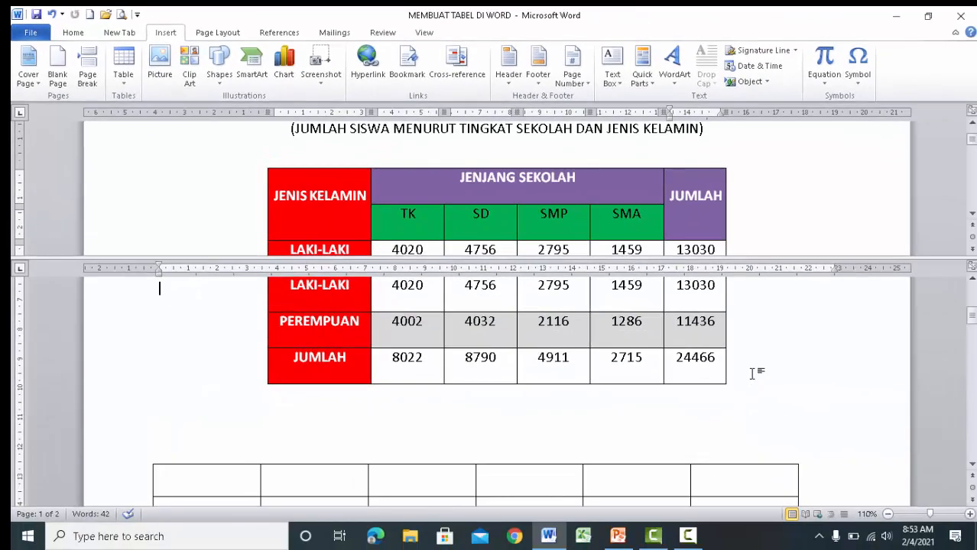
key("Down")
key("Down")
key("Down")
key("Down")
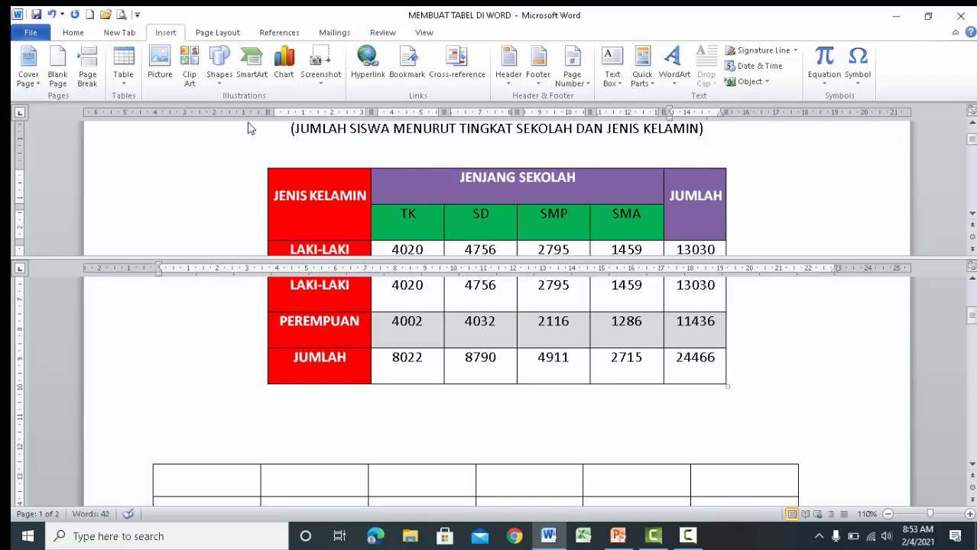
left_click(217, 32)
left_click(268, 49)
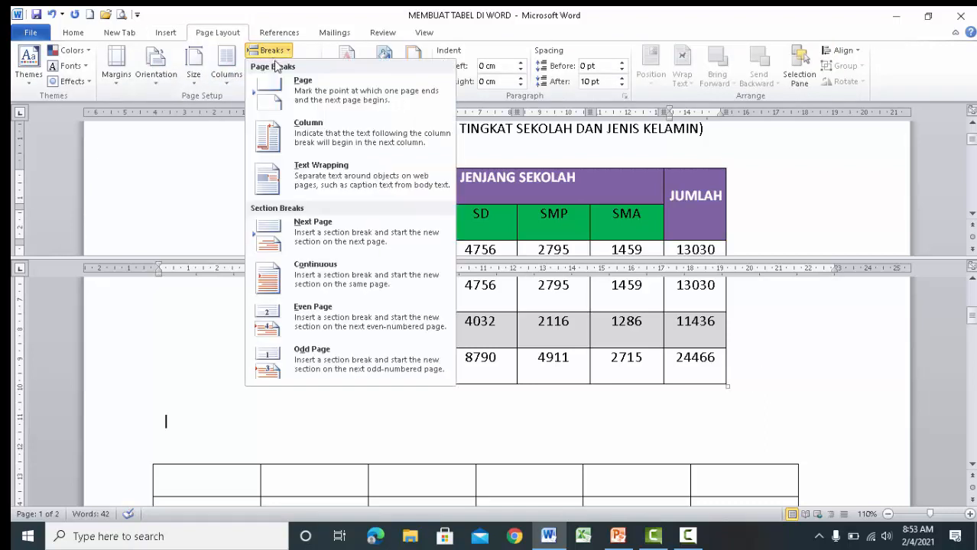
left_click(267, 49)
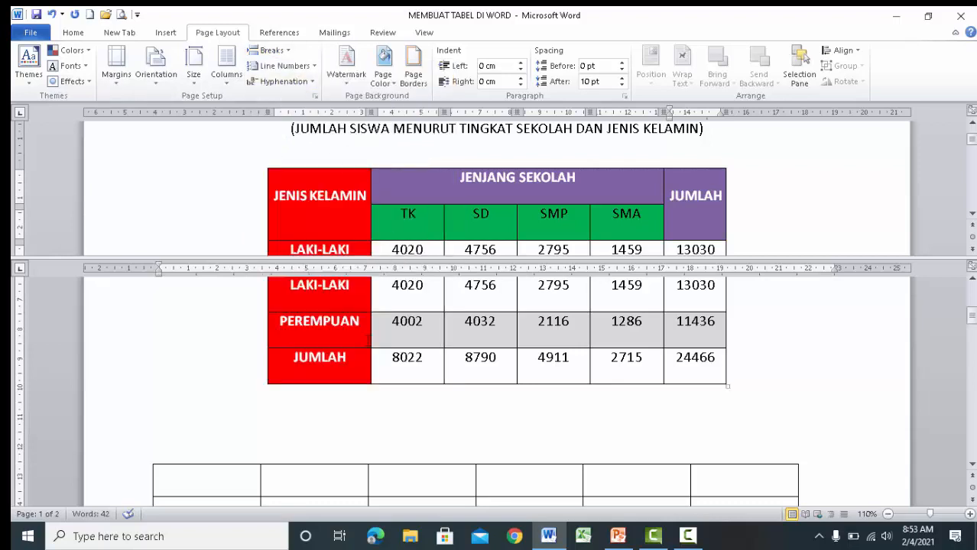
- Add three empty lines on the second page, at the end of the CELL, BARIS and KOLOM diagram
scroll(384, 376, "down", 5)
scroll(383, 376, "down", 3)
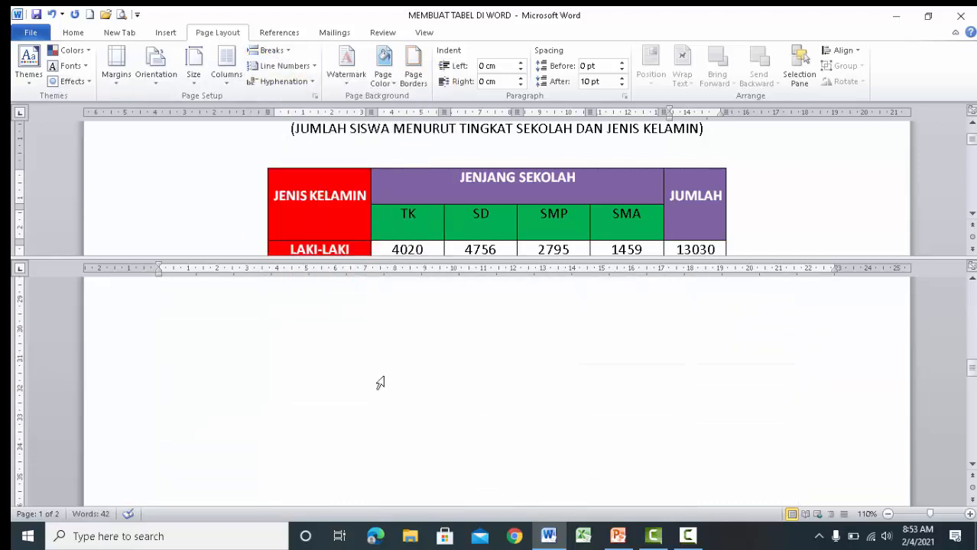
scroll(384, 376, "down", 5)
scroll(386, 376, "down", 5)
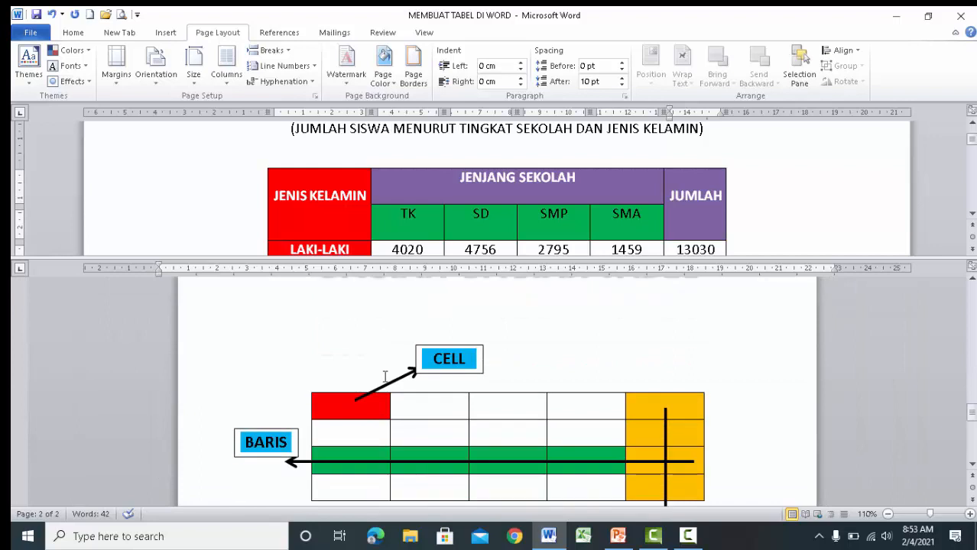
scroll(385, 376, "up", 1)
scroll(386, 376, "down", 6)
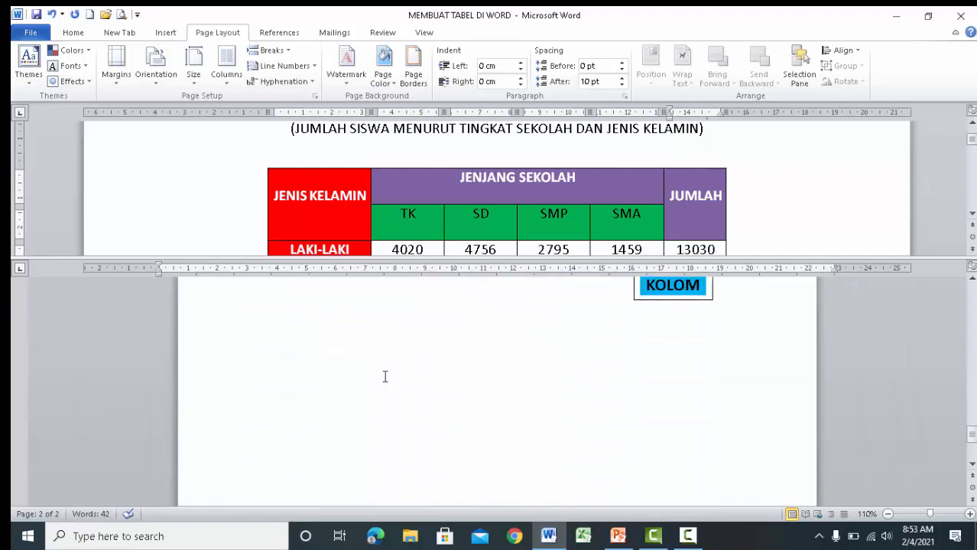
scroll(704, 377, "up", 2)
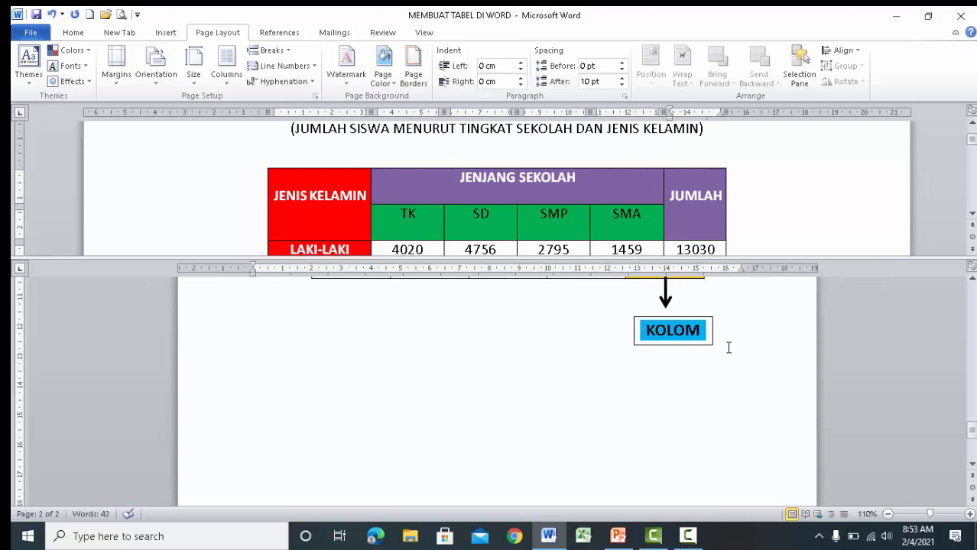
key("Return")
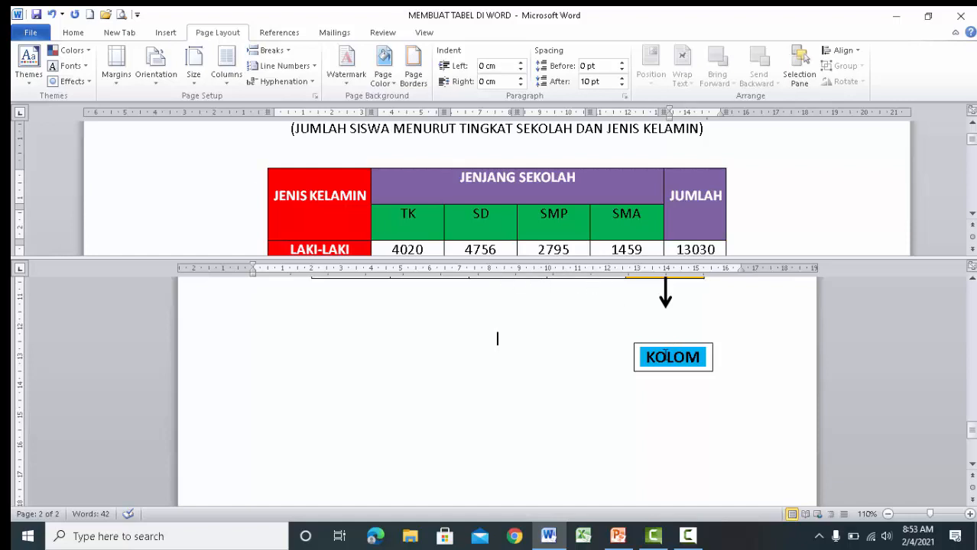
key("Return")
key("Return")
- Move the KOLOM label back up to directly beneath the tip of the downward arrow
left_click(667, 405)
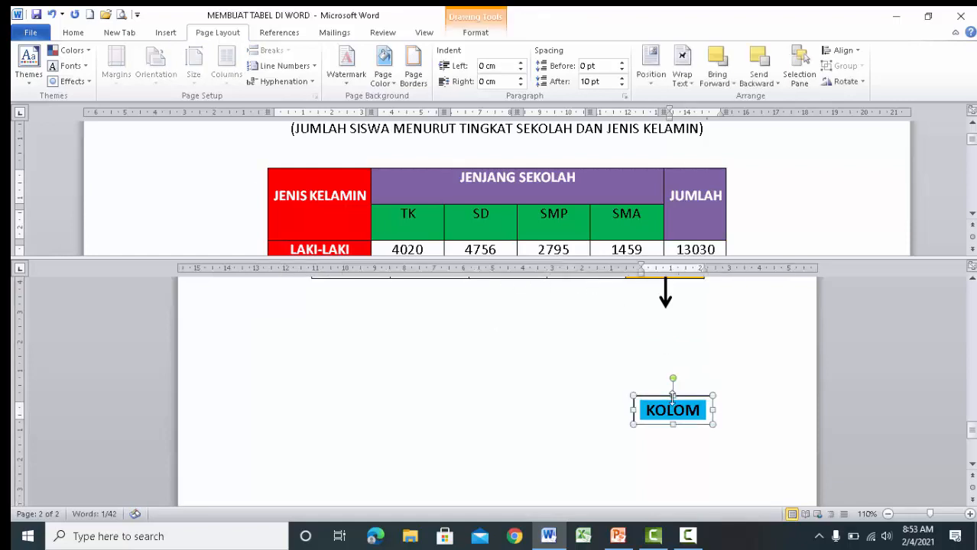
left_click_drag(668, 405, 667, 319)
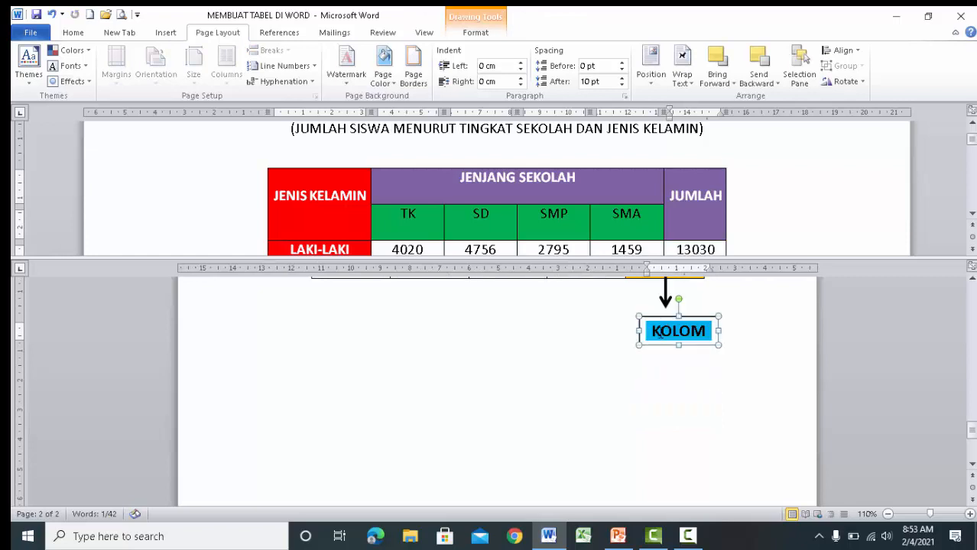
left_click(627, 367)
- Insert a page break after the diagram to start a new blank third page
left_click(288, 51)
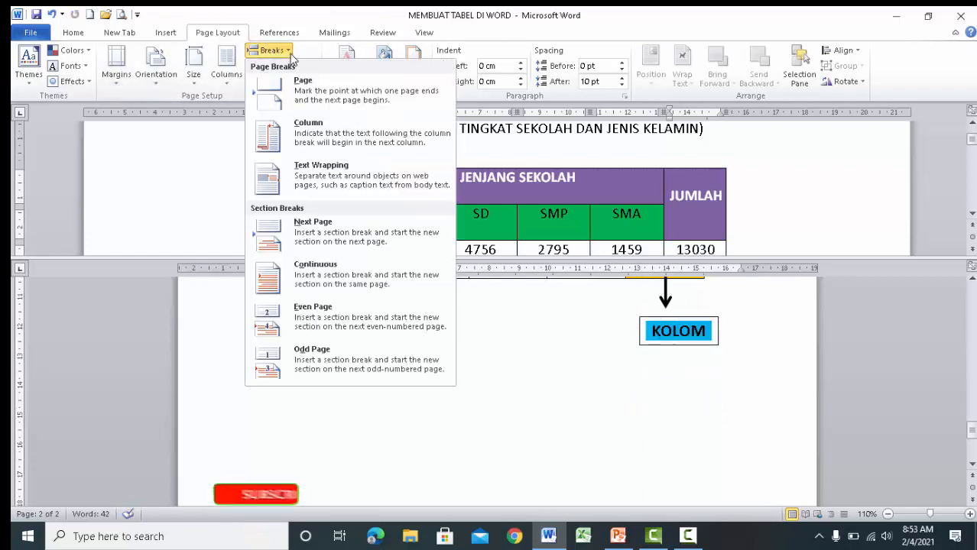
left_click(303, 85)
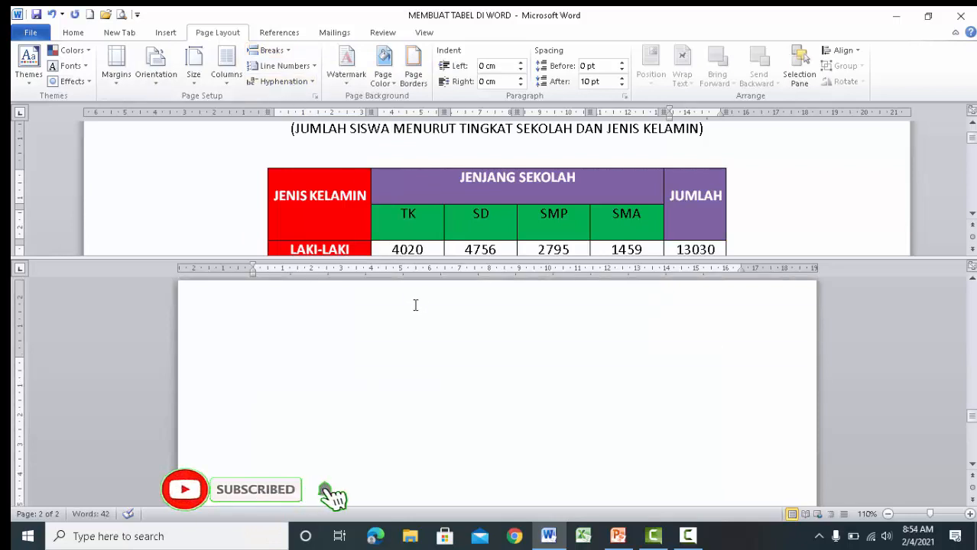
key("ctrl+Return")
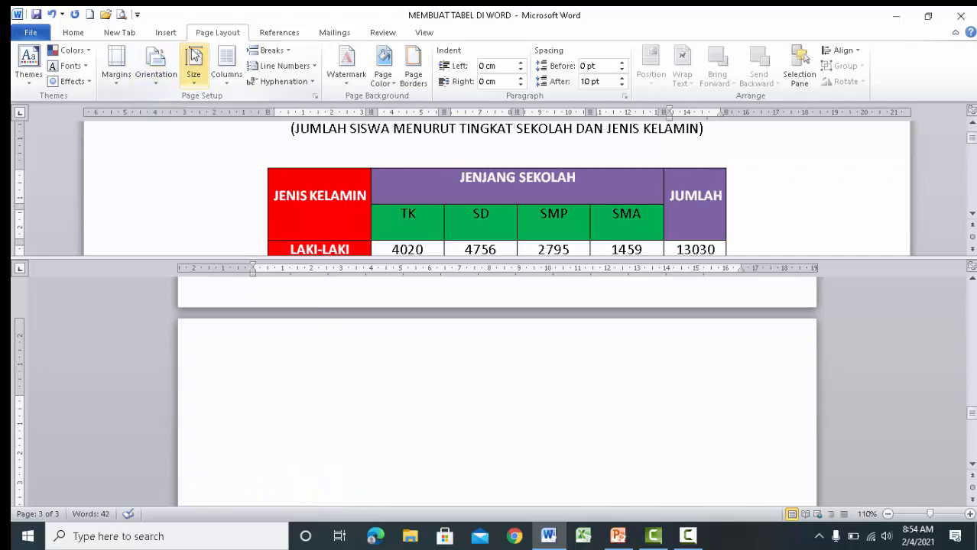
- Draw the outer border of a table about 12 cm wide and 3 cm high on the blank third page with Draw Table
left_click(166, 33)
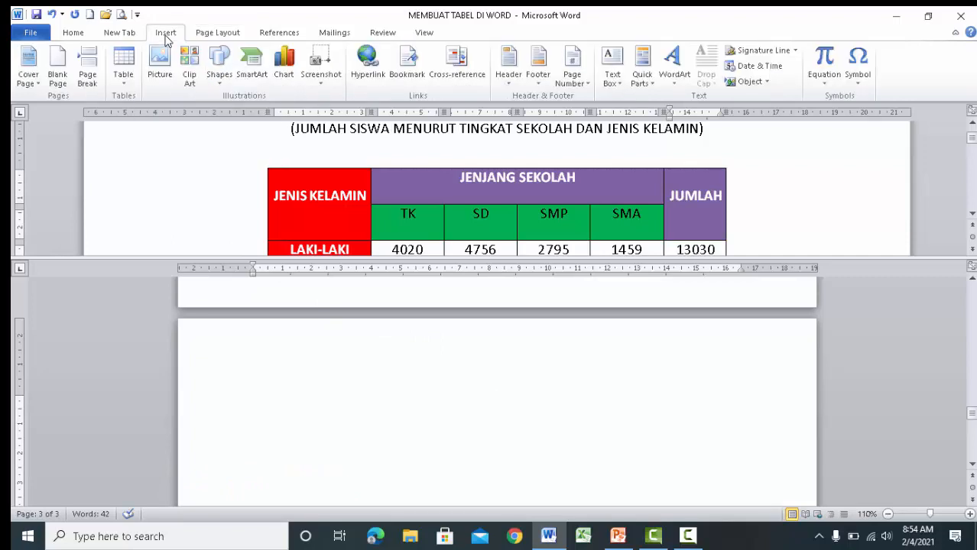
left_click(129, 86)
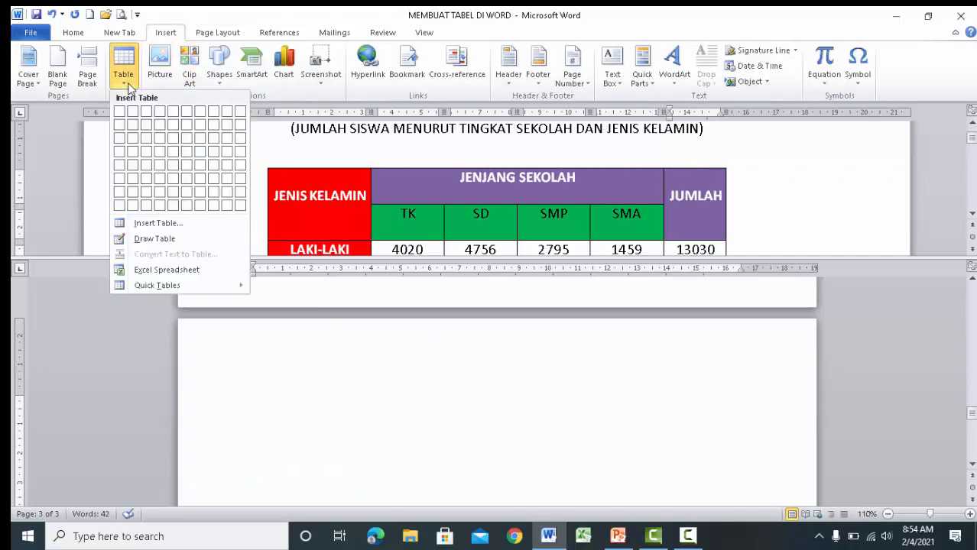
left_click(166, 240)
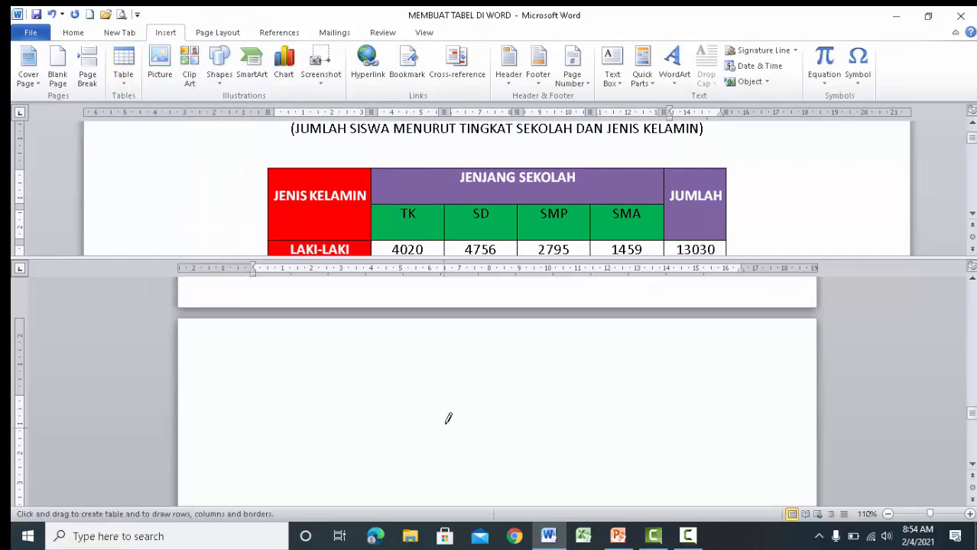
mouse_move(306, 411)
left_mouse_down()
mouse_move(562, 430)
mouse_move(624, 450)
mouse_move(675, 495)
left_mouse_up()
scroll(722, 451, "down", 1)
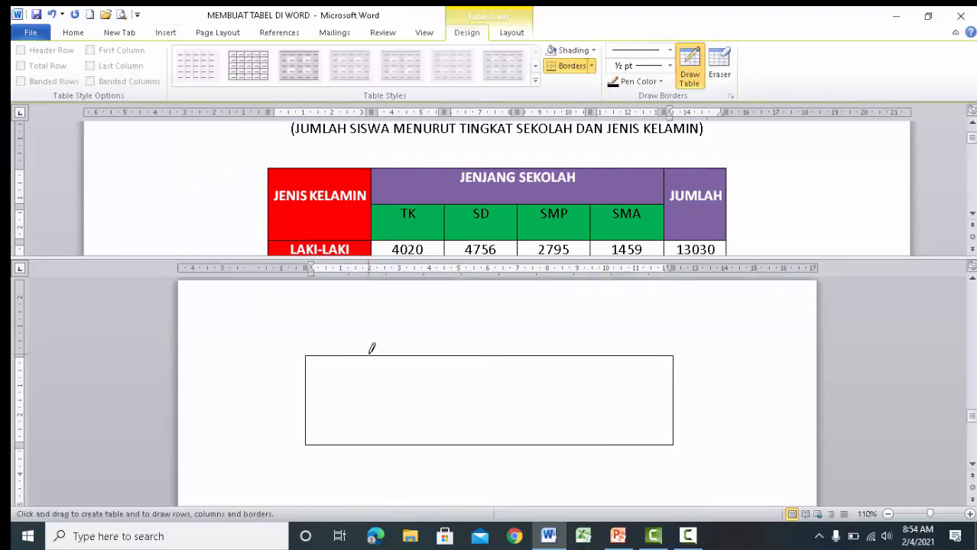
- Divide the drawn table on the third page into five columns by drawing four vertical lines
left_click_drag(370, 355, 382, 439)
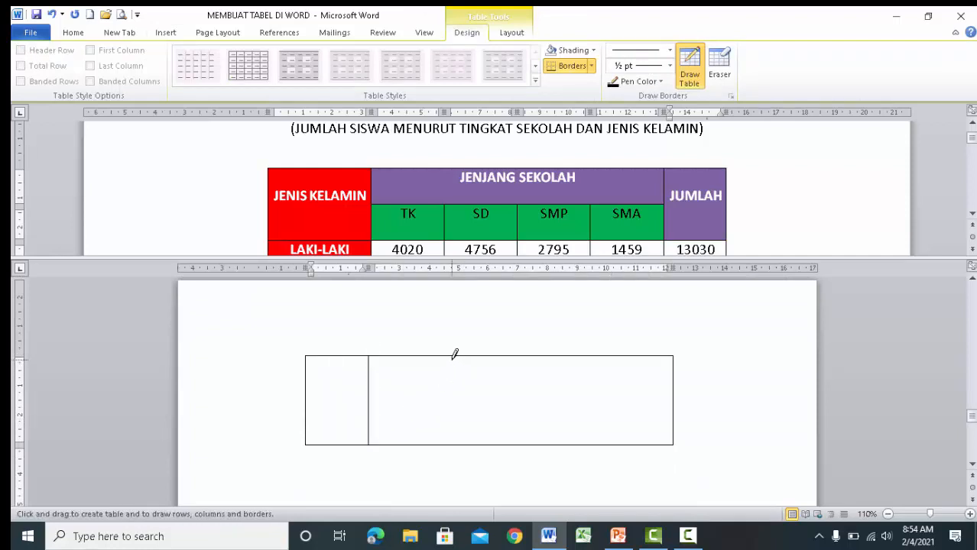
left_click_drag(456, 351, 460, 445)
left_click_drag(539, 352, 538, 448)
left_click_drag(615, 348, 621, 409)
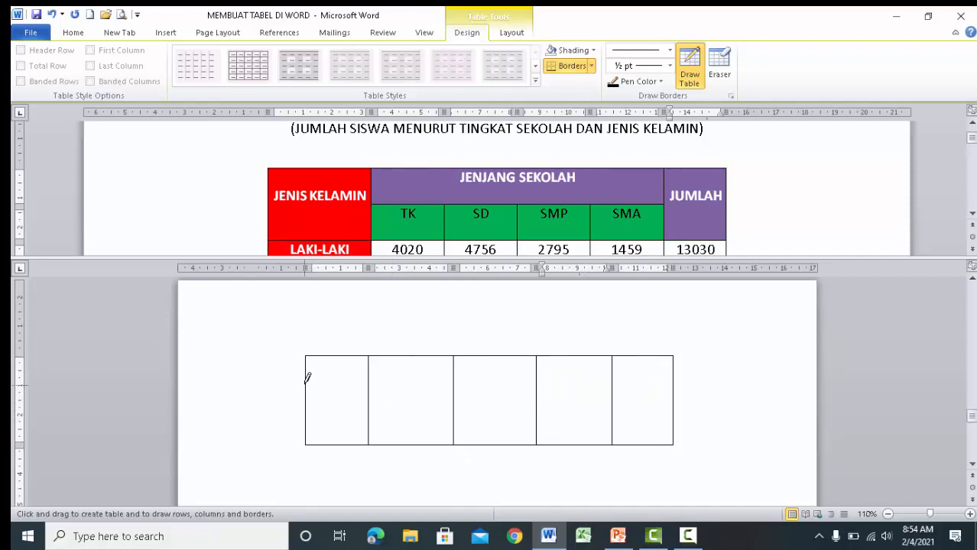
- Draw three horizontal lines across the five-column table to divide it into four rows, and stop drawing
left_click_drag(310, 373, 621, 379)
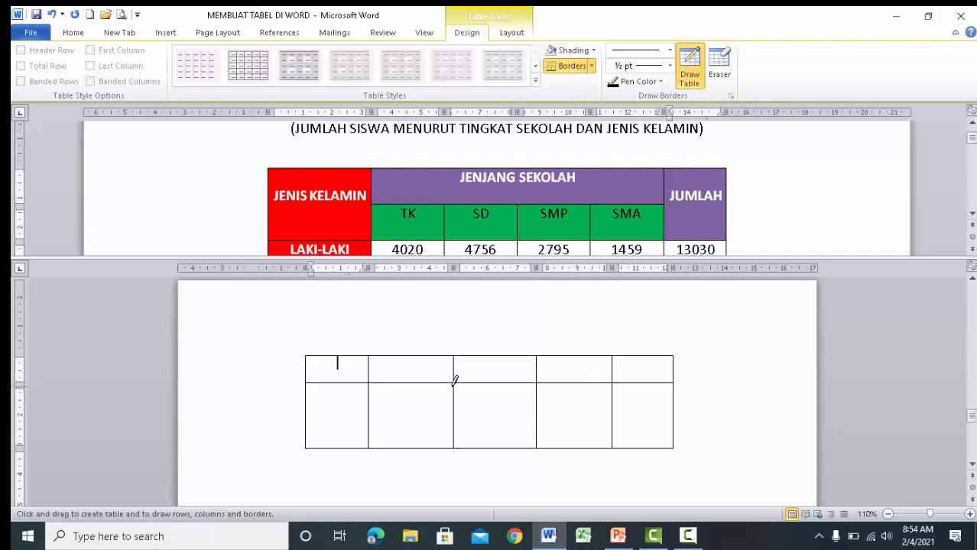
mouse_move(310, 399)
left_mouse_down()
mouse_move(533, 392)
mouse_move(639, 407)
left_mouse_up()
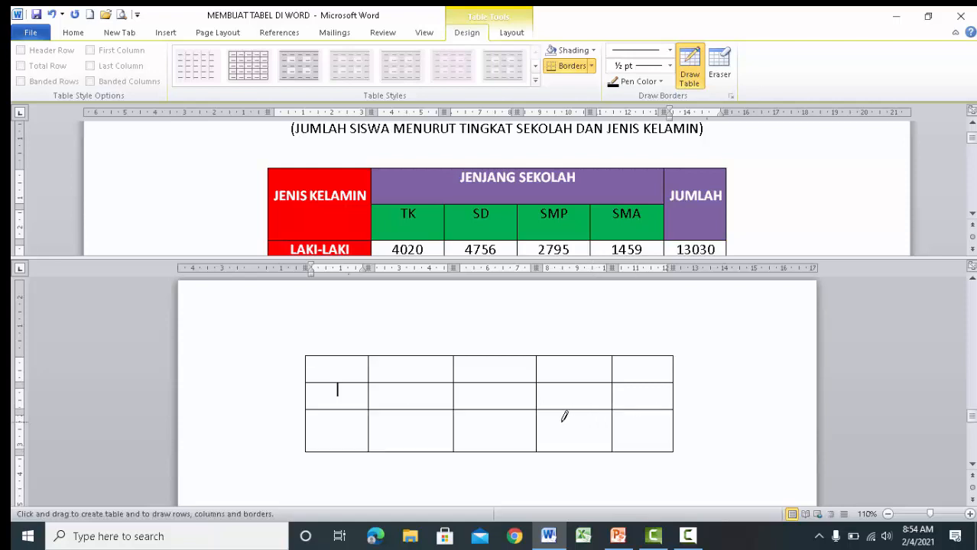
left_click_drag(305, 425, 666, 418)
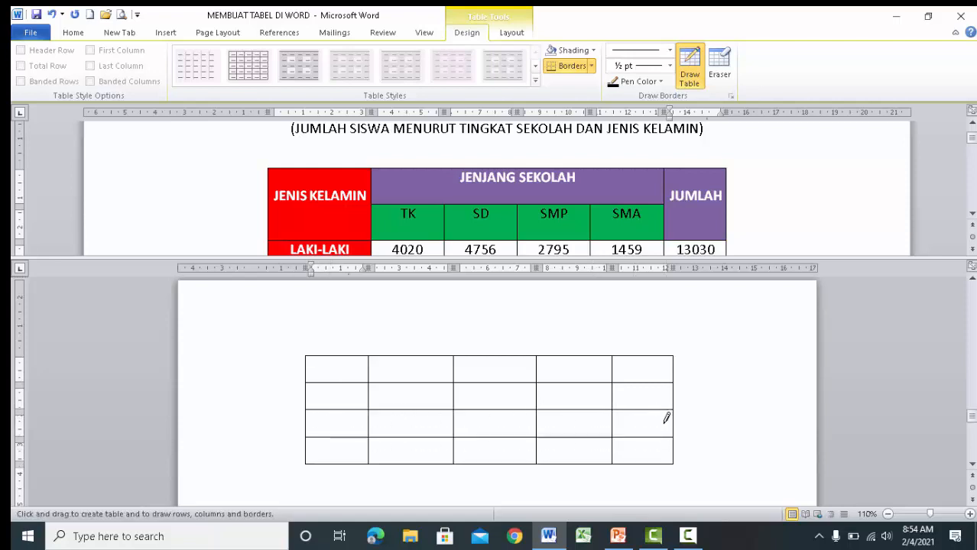
left_click(358, 439)
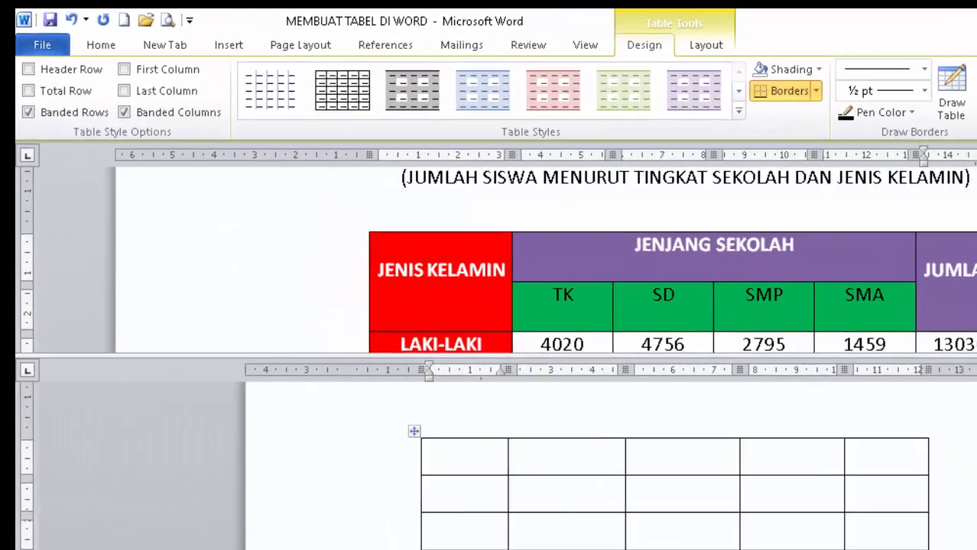
- Insert the built-in Calendar 2 quick table below the drawn table on the third page
left_click(382, 547)
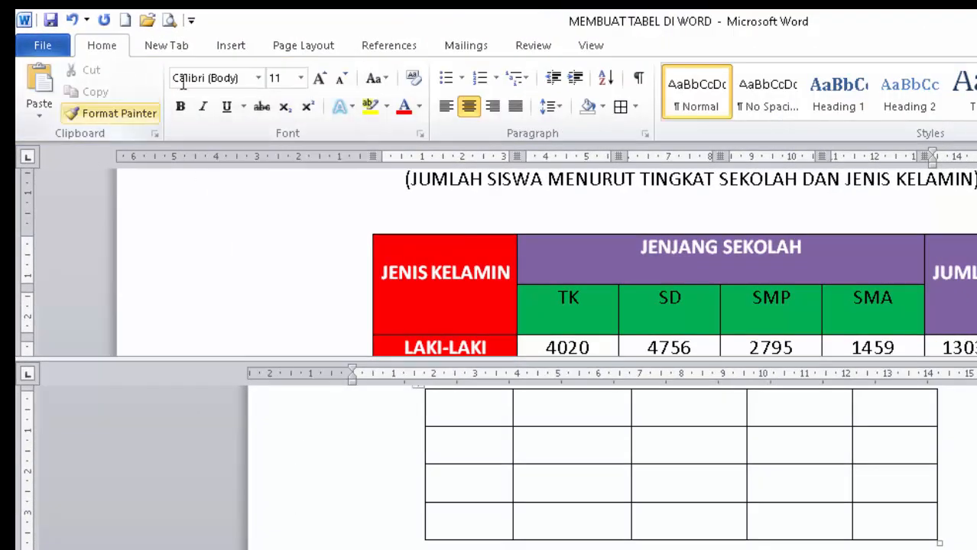
left_click(242, 52)
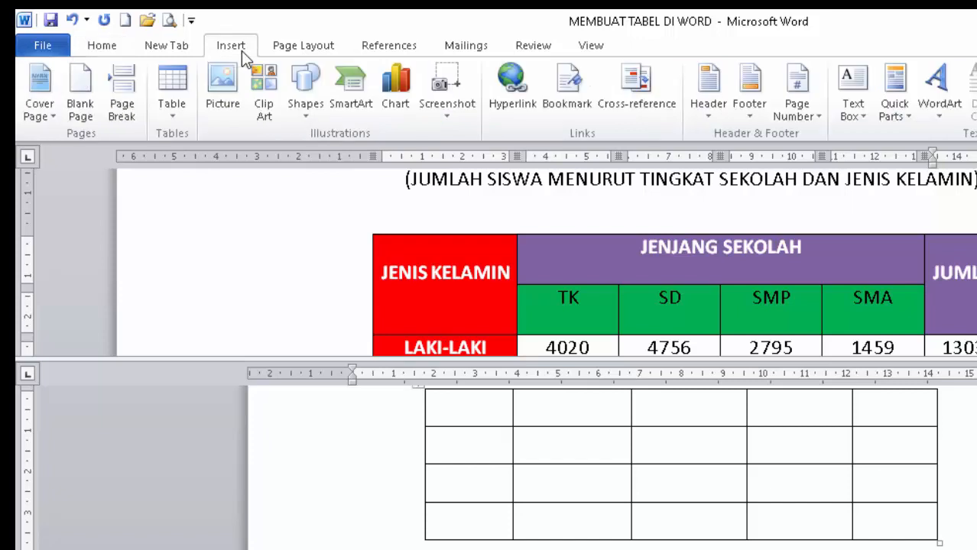
left_click(177, 119)
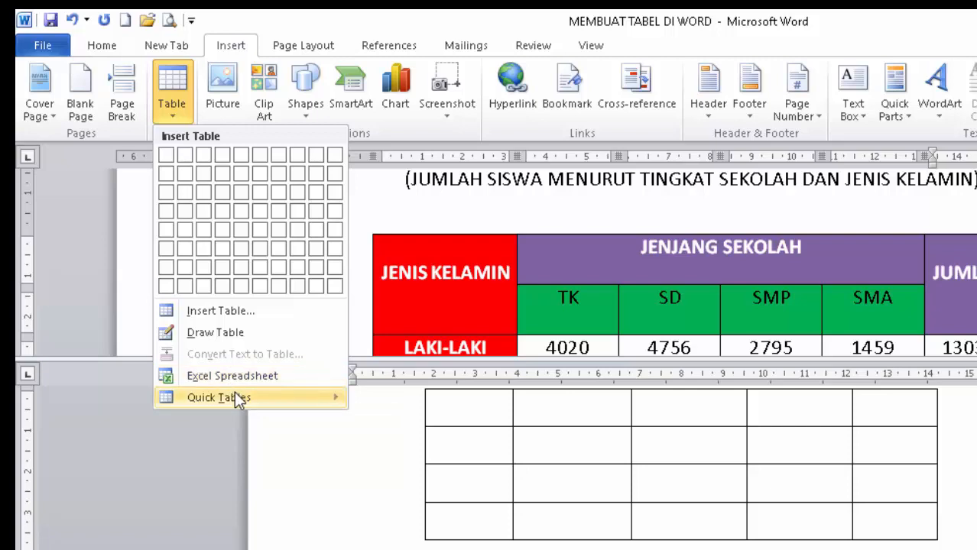
mouse_move(239, 398)
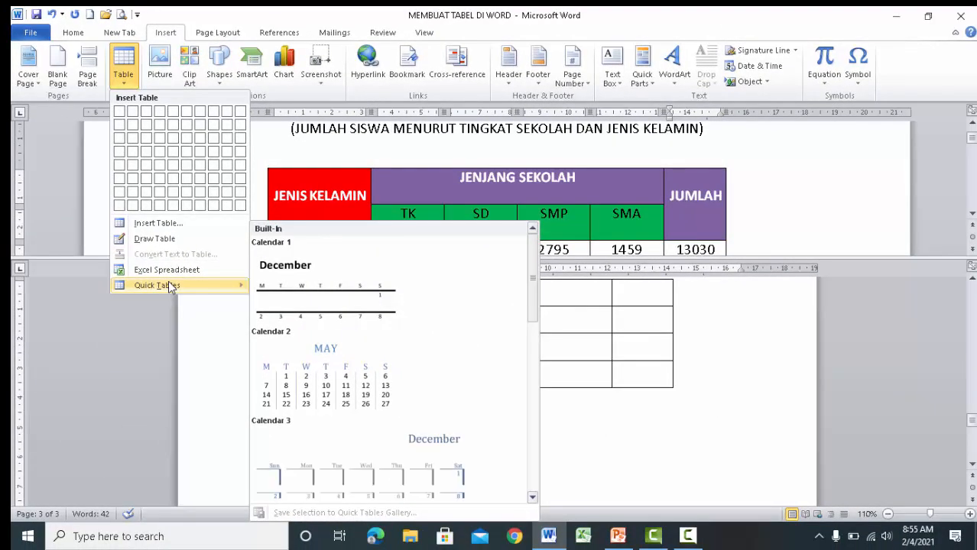
left_click(289, 361)
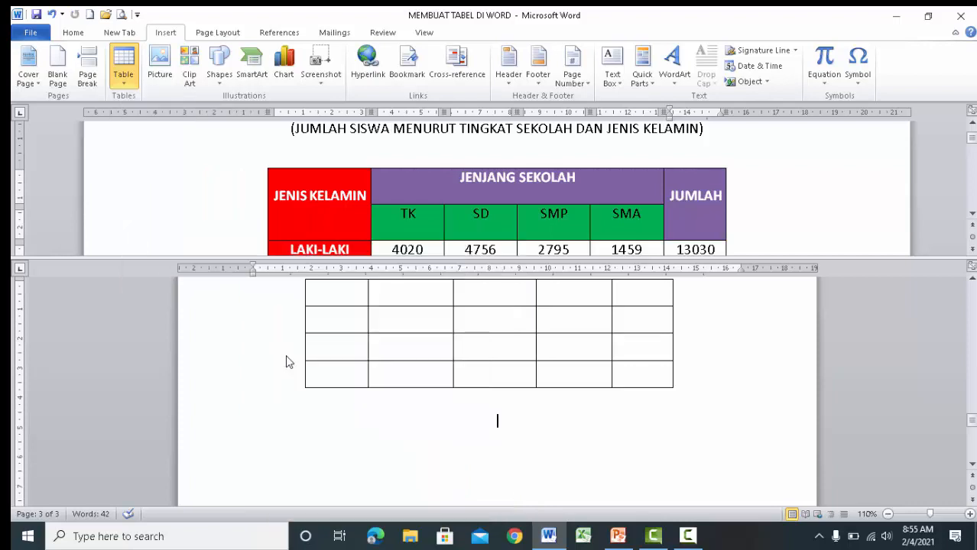
scroll(395, 395, "down", 3)
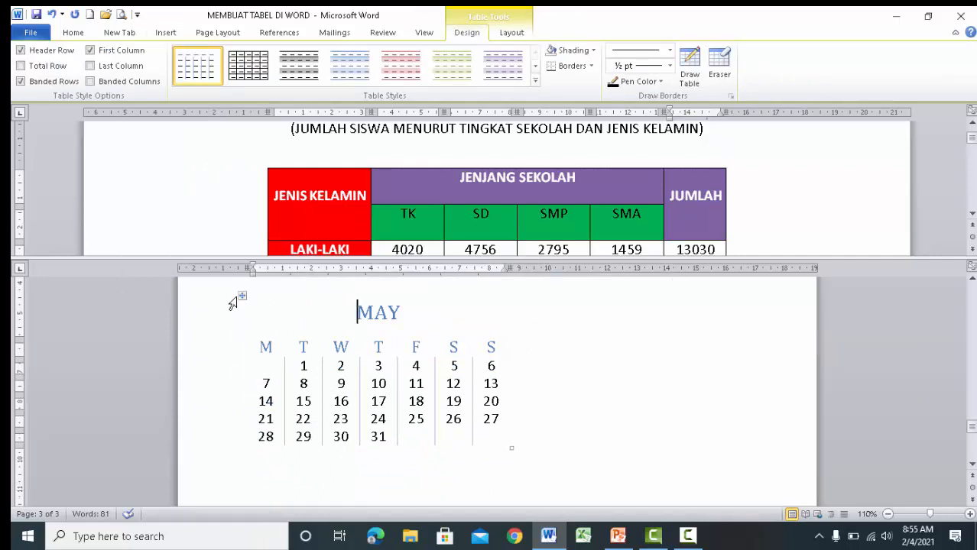
- Try to move the May calendar table further right and up the page, and undo the move
left_click_drag(242, 295, 353, 349)
scroll(340, 359, "down", 2)
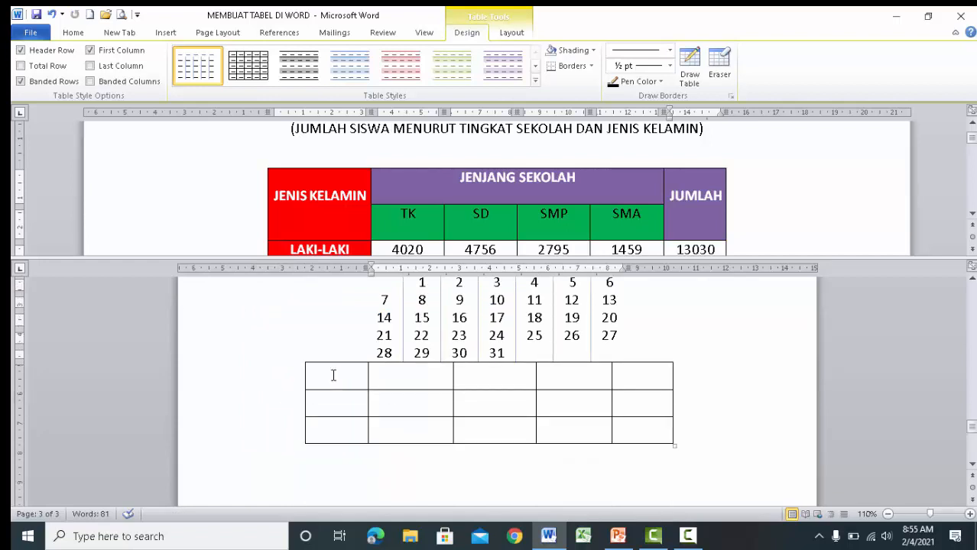
key("ctrl+z")
left_click(597, 398)
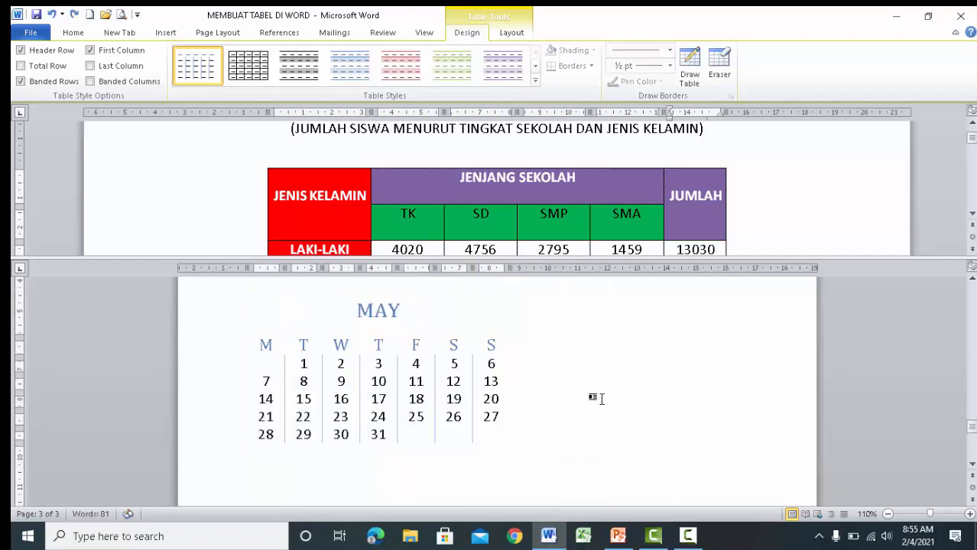
- Return to the empty six-column table on the first page and examine the reference table's JENJANG SEKOLAH header layout
scroll(527, 372, "up", 3)
scroll(527, 372, "down", 3)
scroll(527, 373, "up", 5)
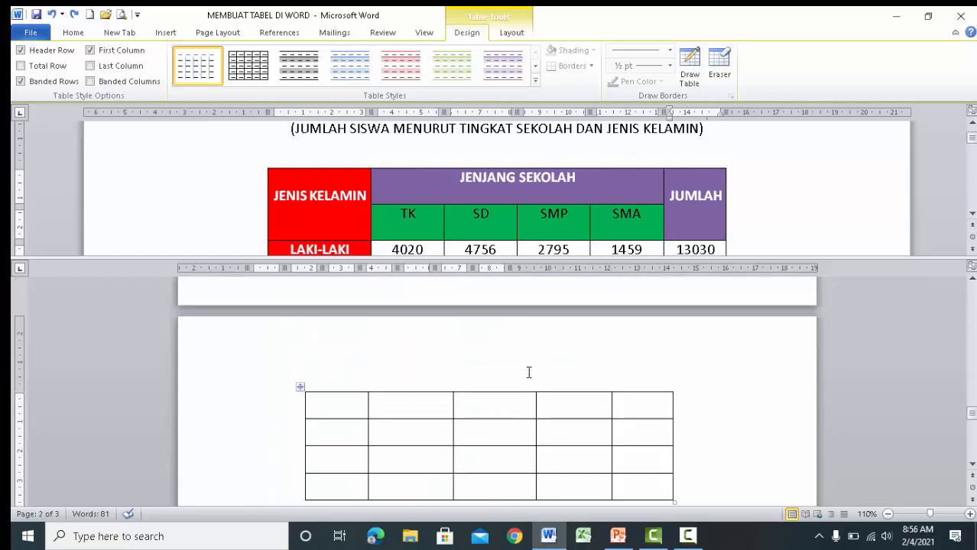
scroll(528, 368, "up", 5)
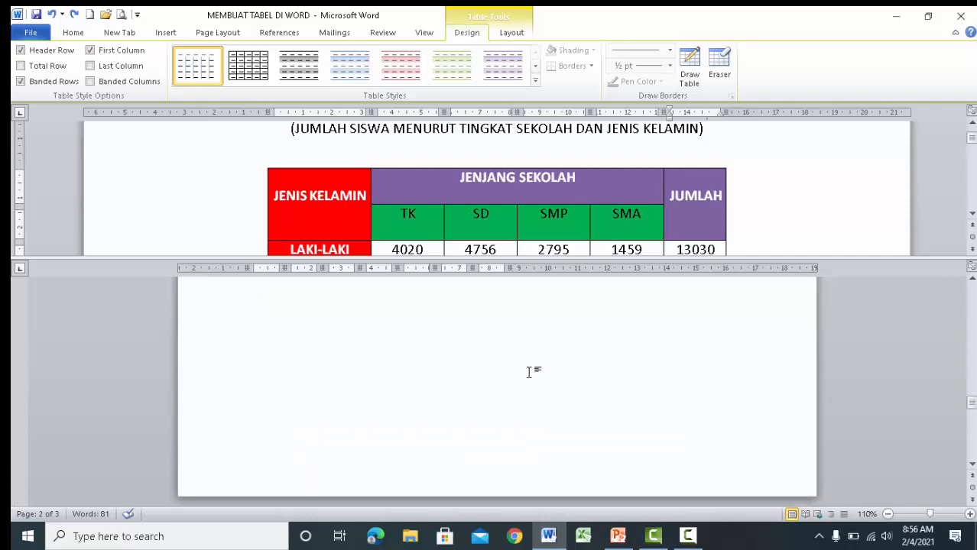
scroll(530, 372, "up", 5)
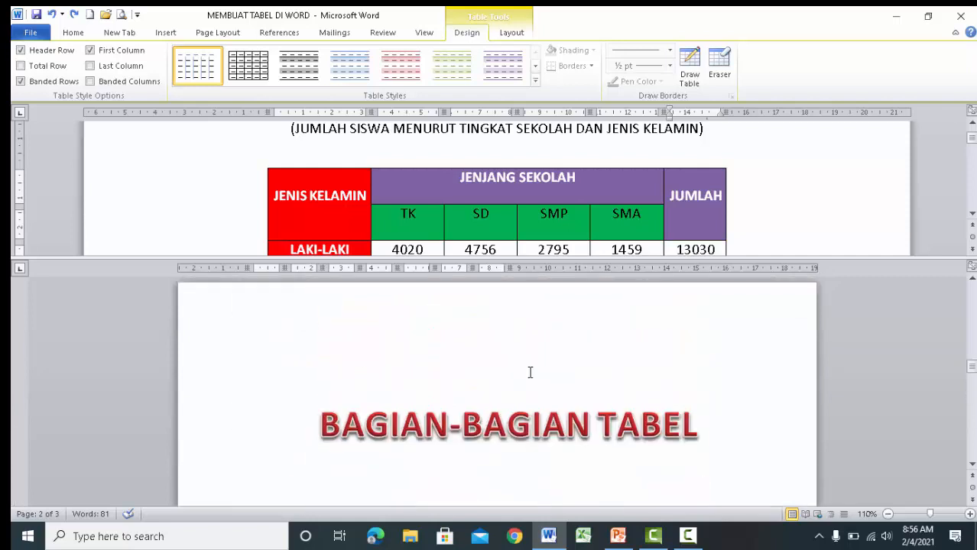
scroll(528, 374, "up", 5)
scroll(526, 376, "up", 5)
scroll(528, 372, "up", 2)
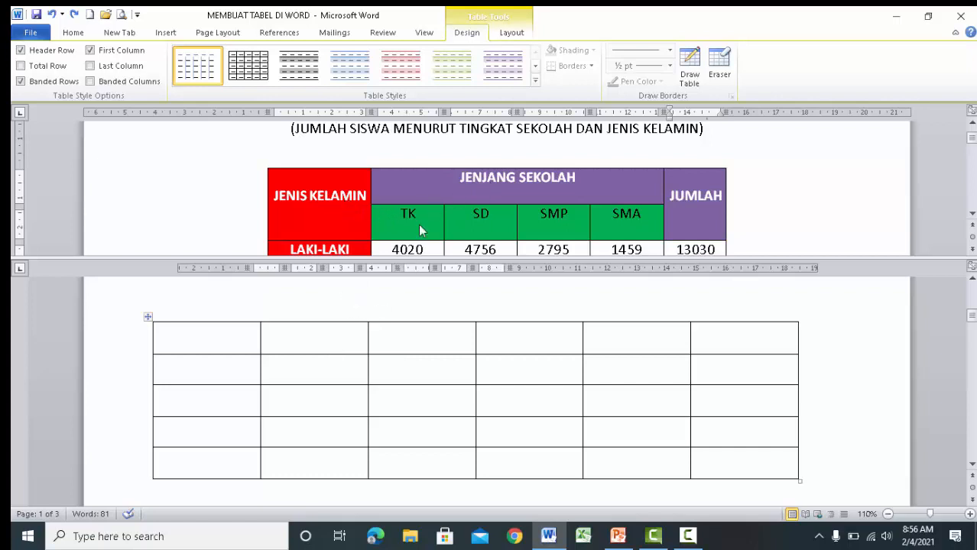
left_click(418, 184)
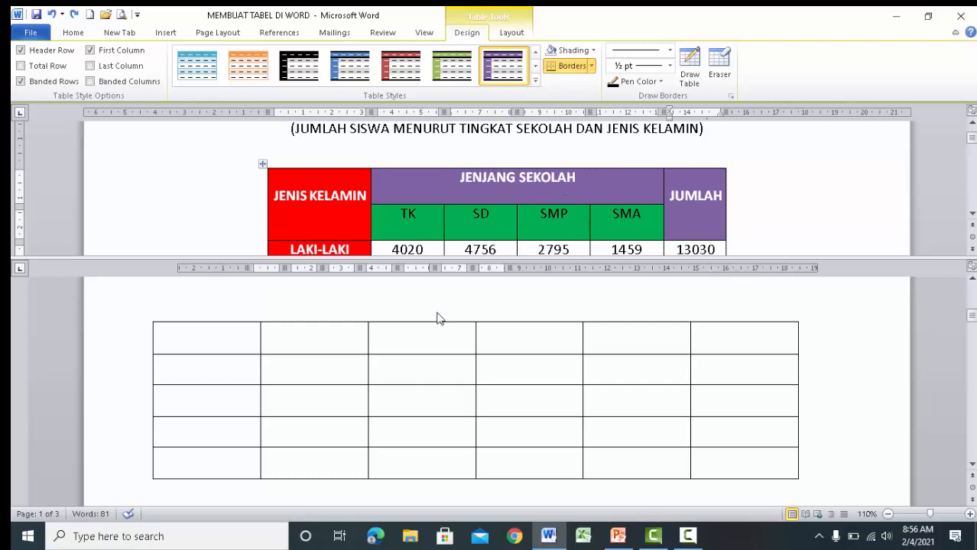
- Merge the four middle cells in the first row of the empty six-column table
left_click_drag(320, 344, 602, 329)
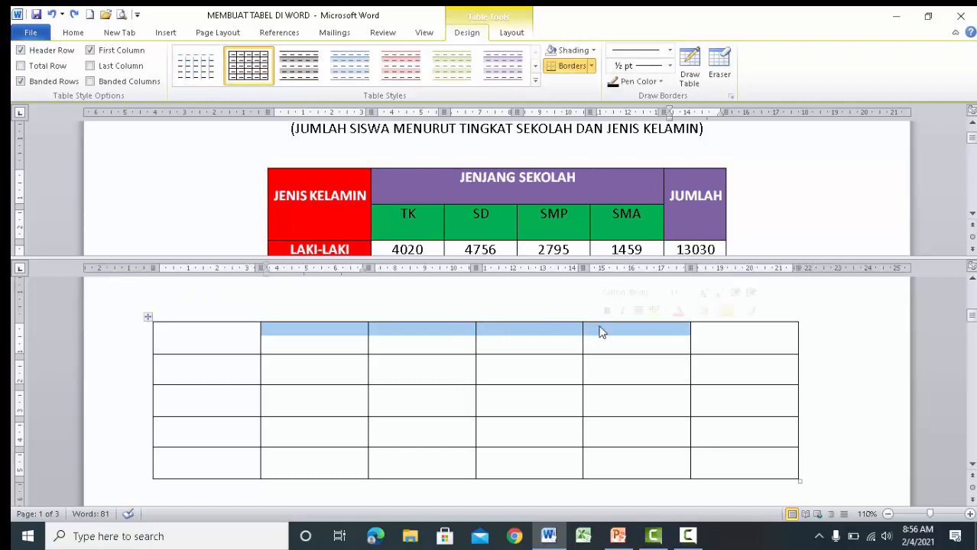
right_click(353, 336)
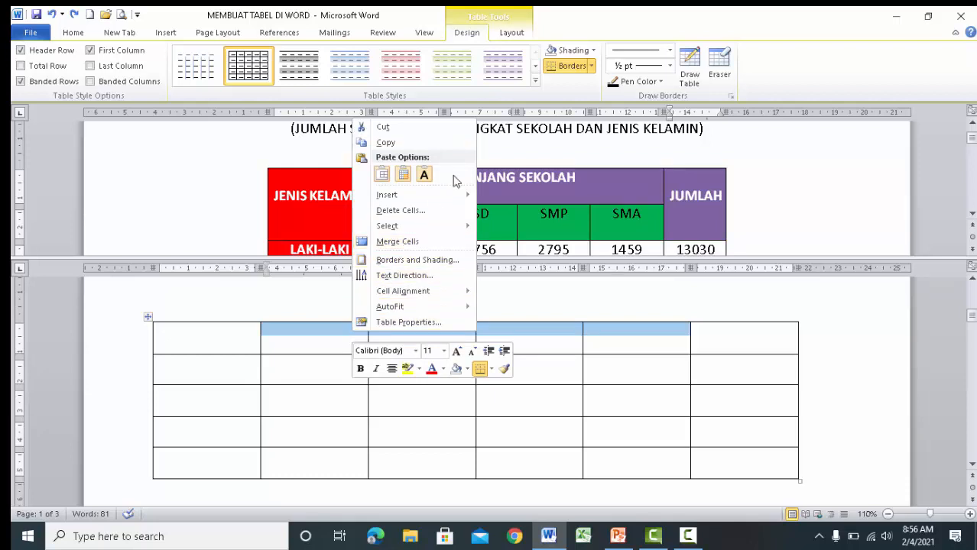
left_click(510, 33)
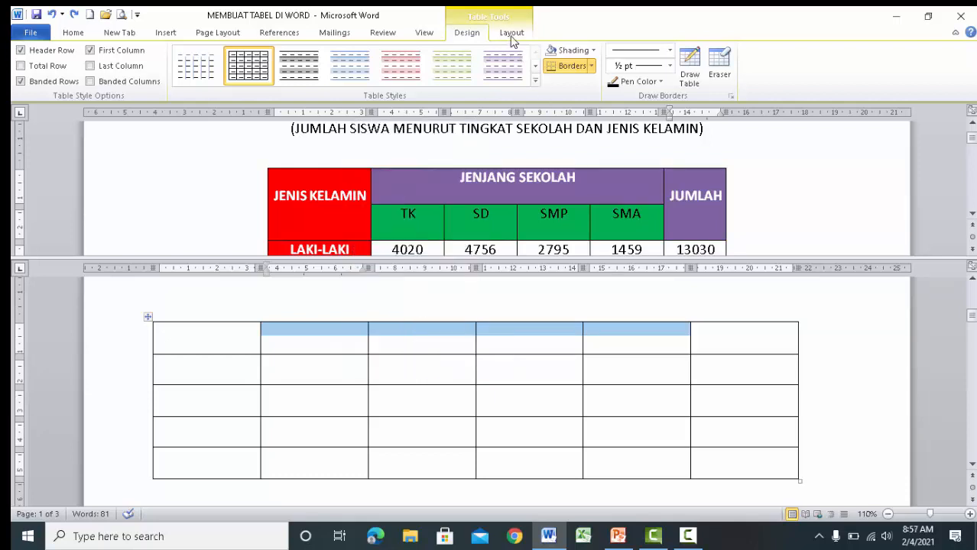
left_click(510, 33)
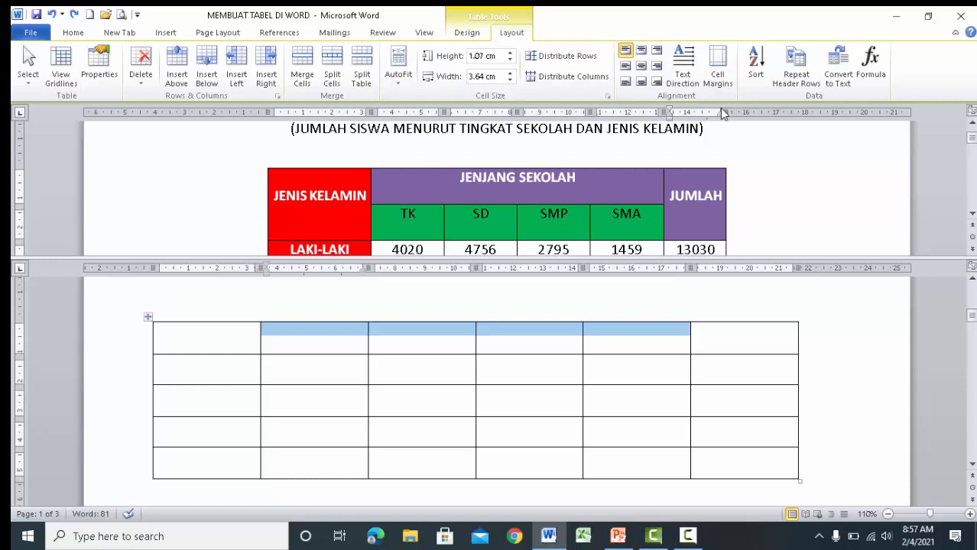
left_click(305, 77)
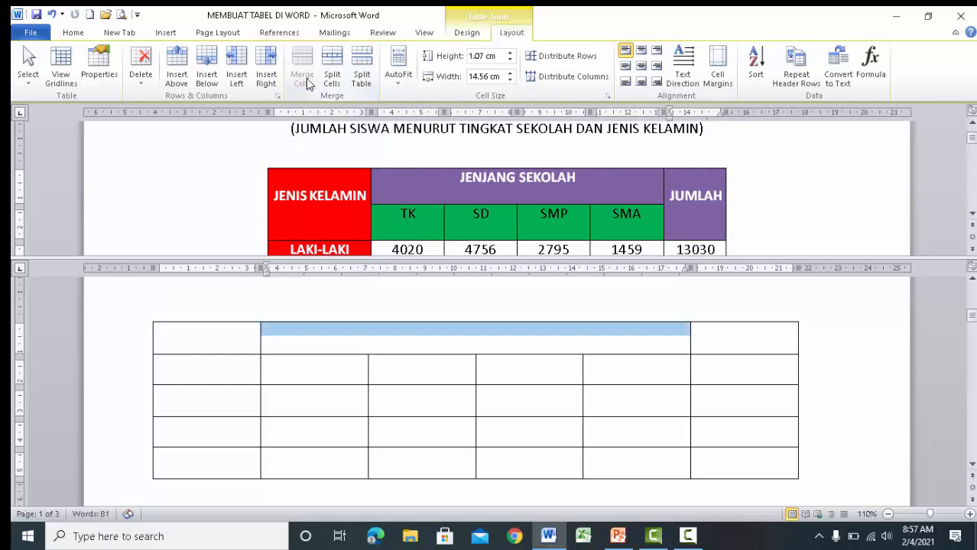
- Enter the horizontally centred heading JENJANG PENDIDIKAN in the merged cell of the first row
left_click(466, 341)
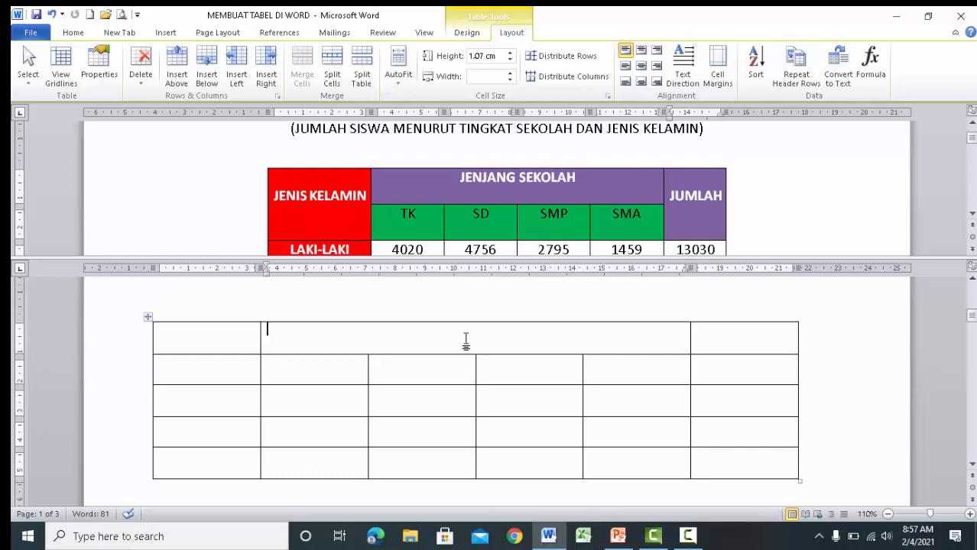
key("ctrl+e")
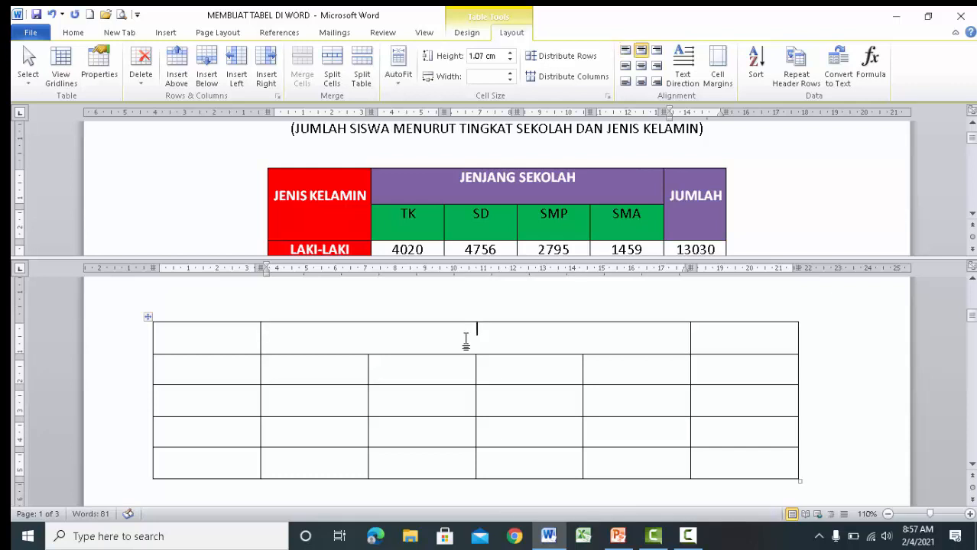
type("JENJANG PENDIDIKAN")
- Merge the top two cells of the first column and enter JENIS KELAMIN in the merged cell
left_click_drag(229, 353, 229, 366)
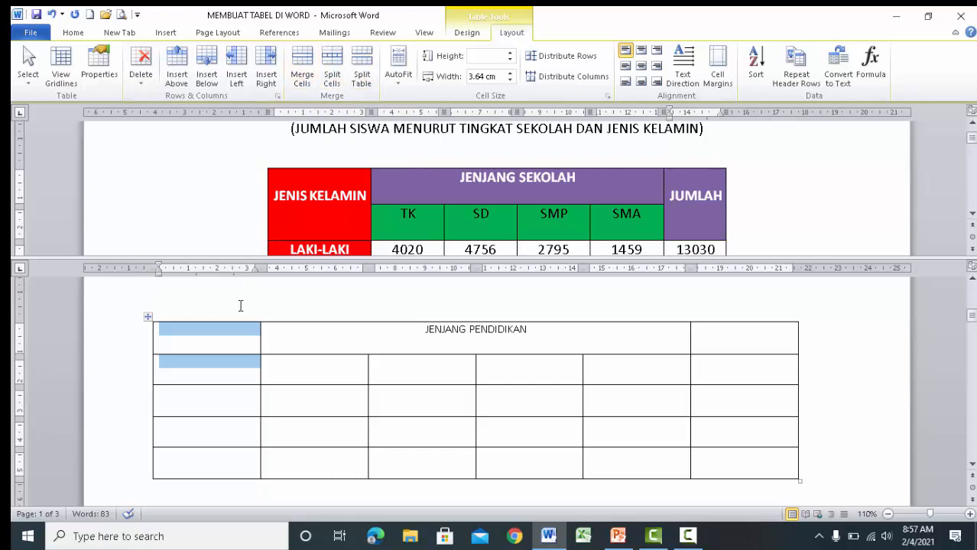
right_click(226, 332)
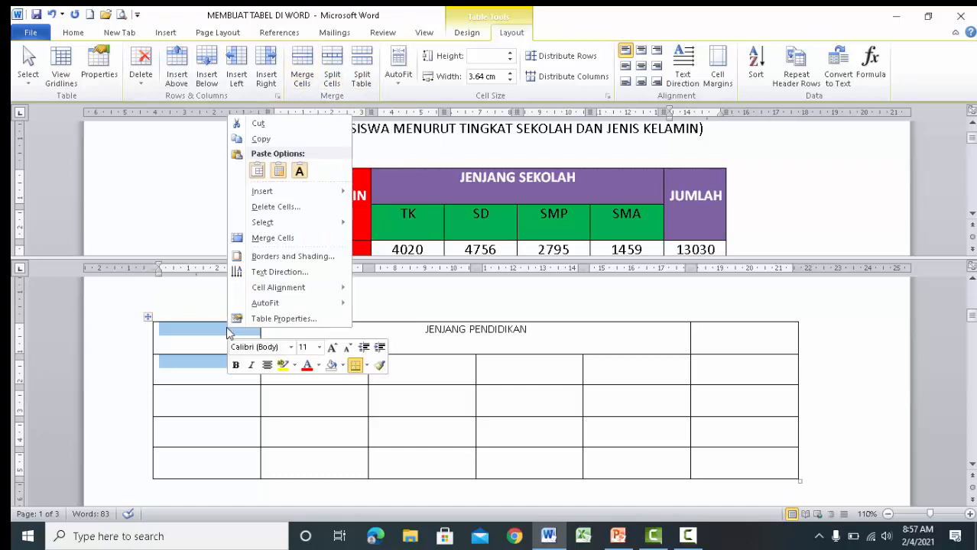
left_click(272, 238)
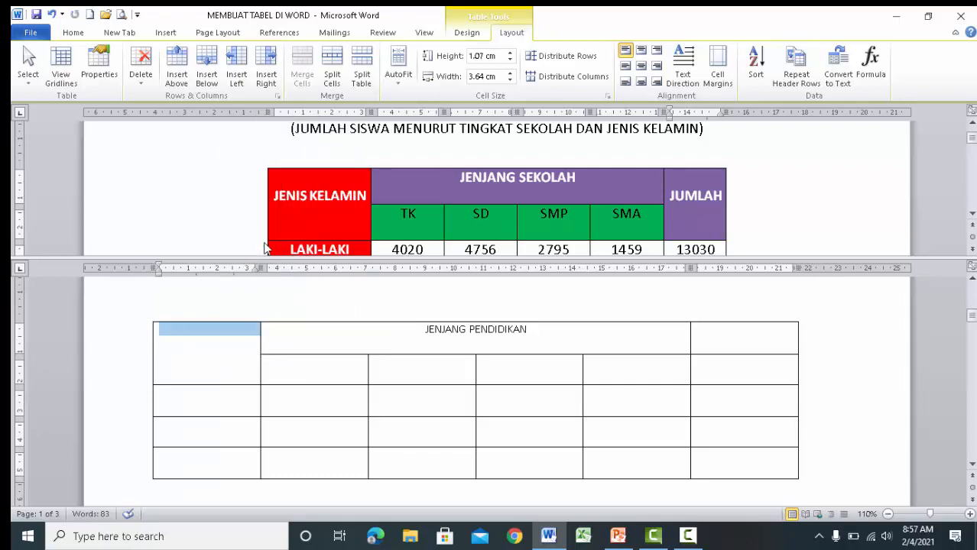
type("JENIS KELAMIN")
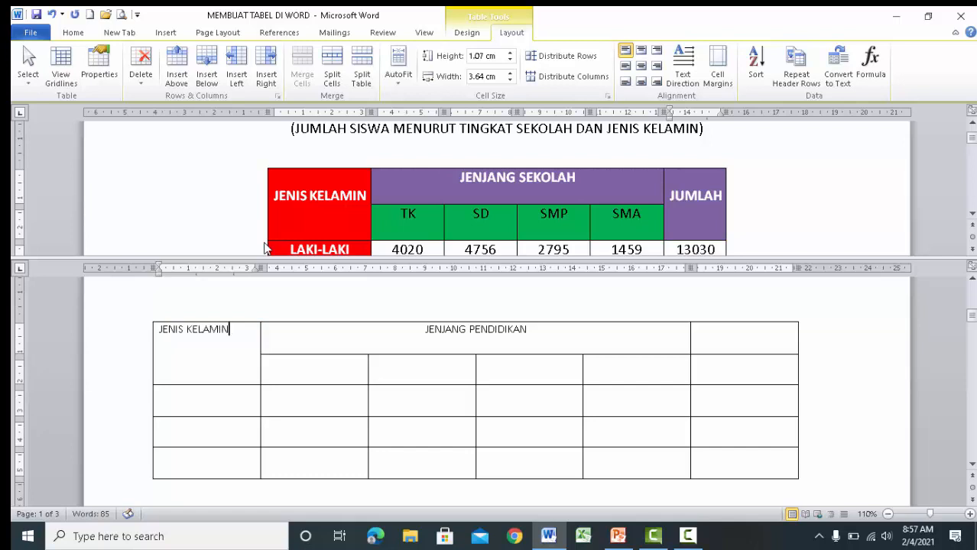
- Centre the JENIS KELAMIN heading horizontally and vertically within its cell
left_click(145, 366)
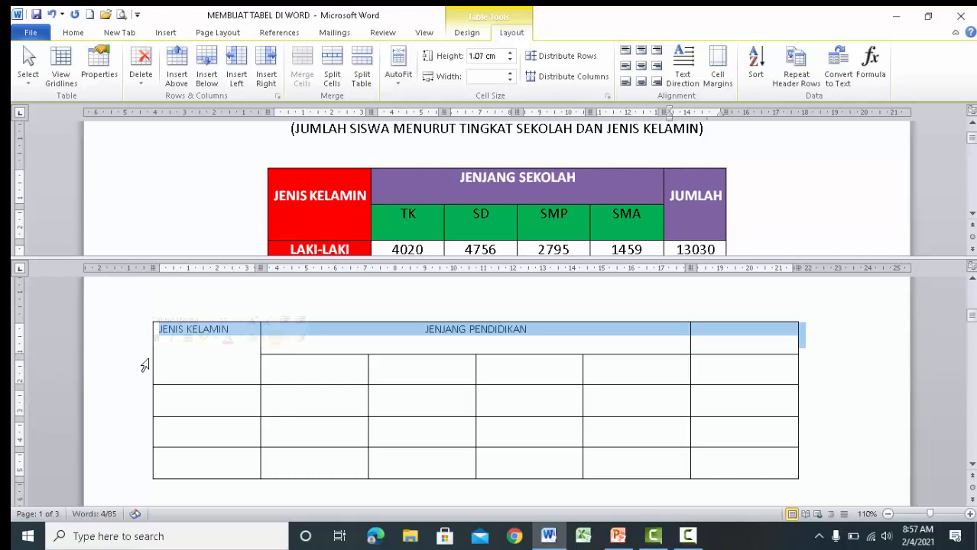
left_click(183, 352)
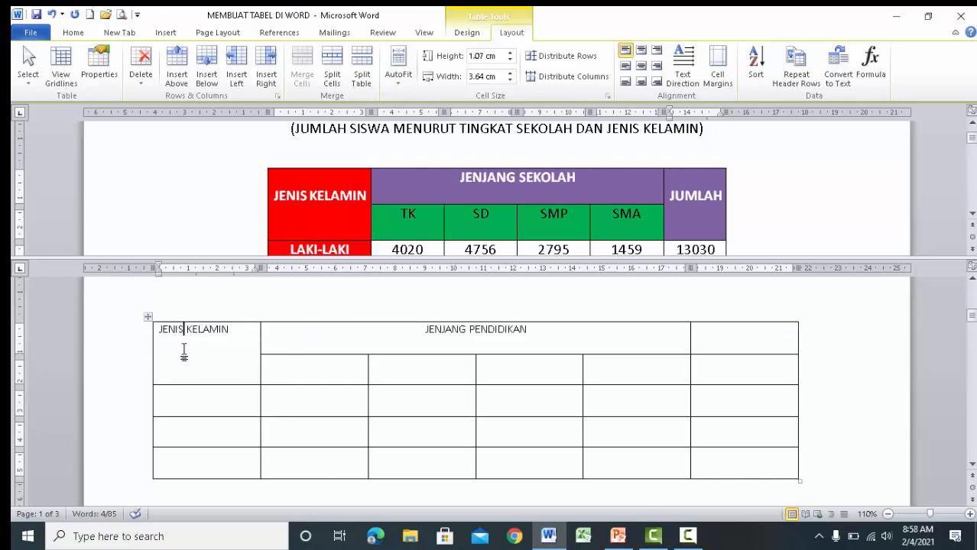
left_click(155, 380)
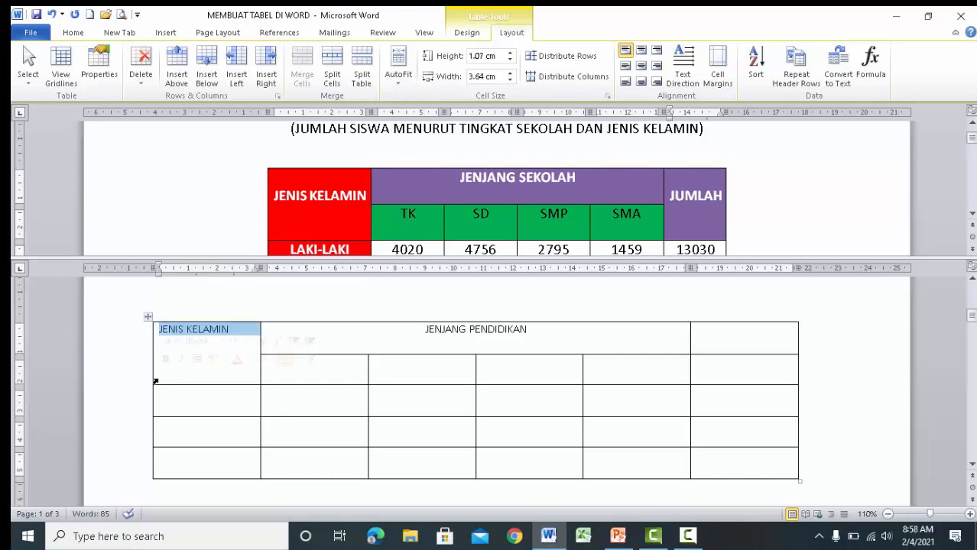
left_click(643, 69)
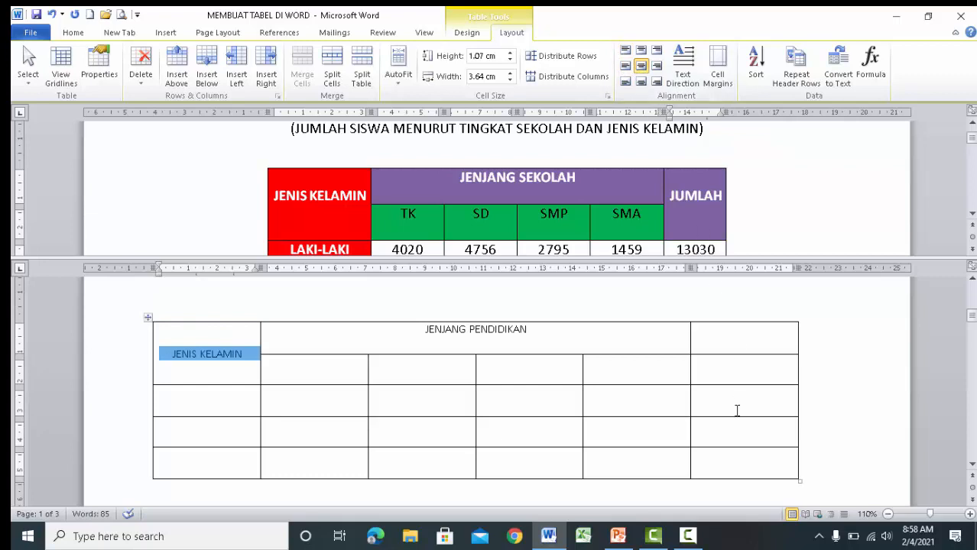
- Merge the top two cells of the last column and enter JUMLAH, centred horizontally and vertically
left_click_drag(726, 339, 727, 365)
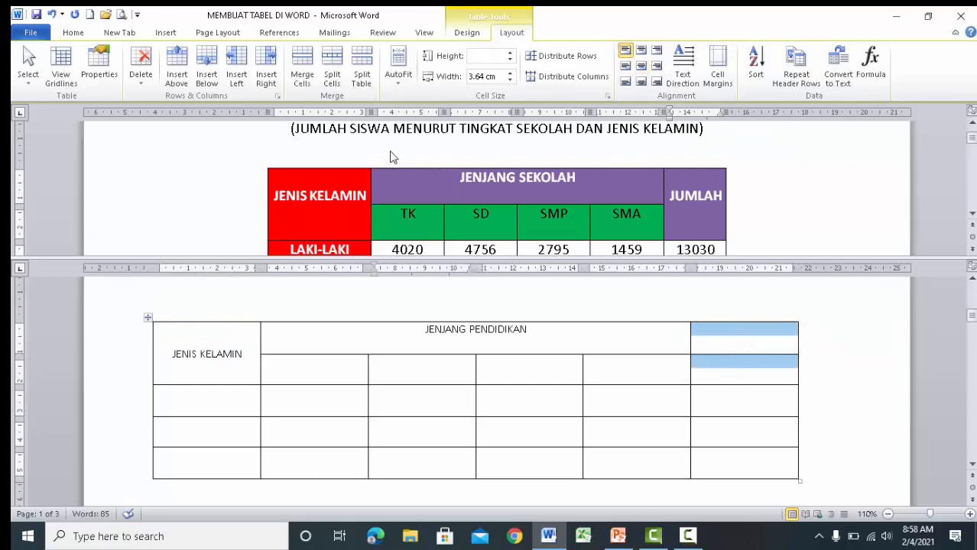
left_click(304, 78)
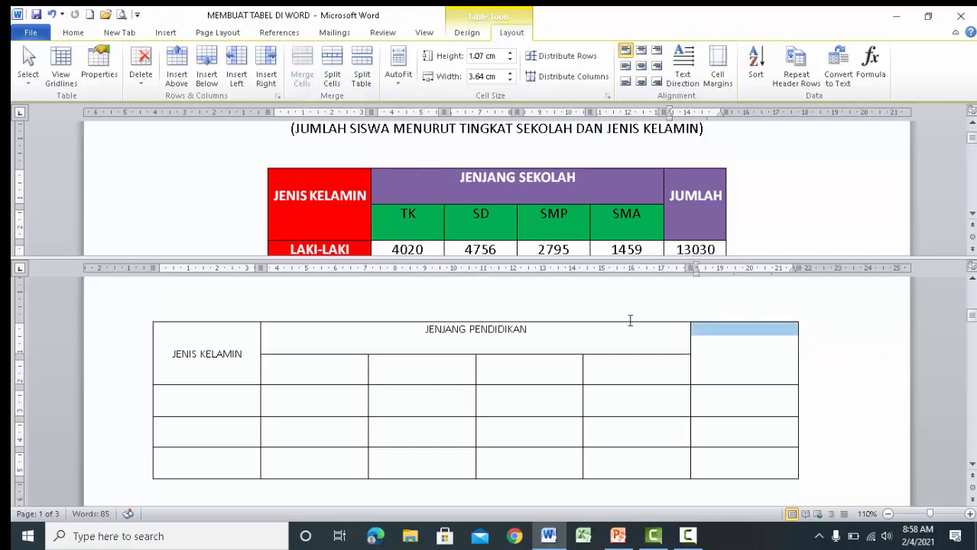
left_click(697, 341)
type("JUMLAH")
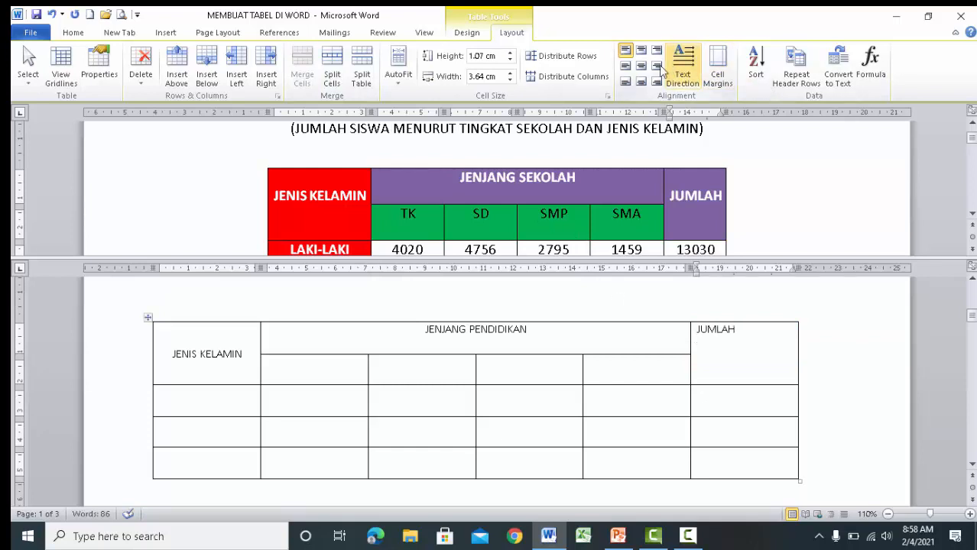
left_click(640, 66)
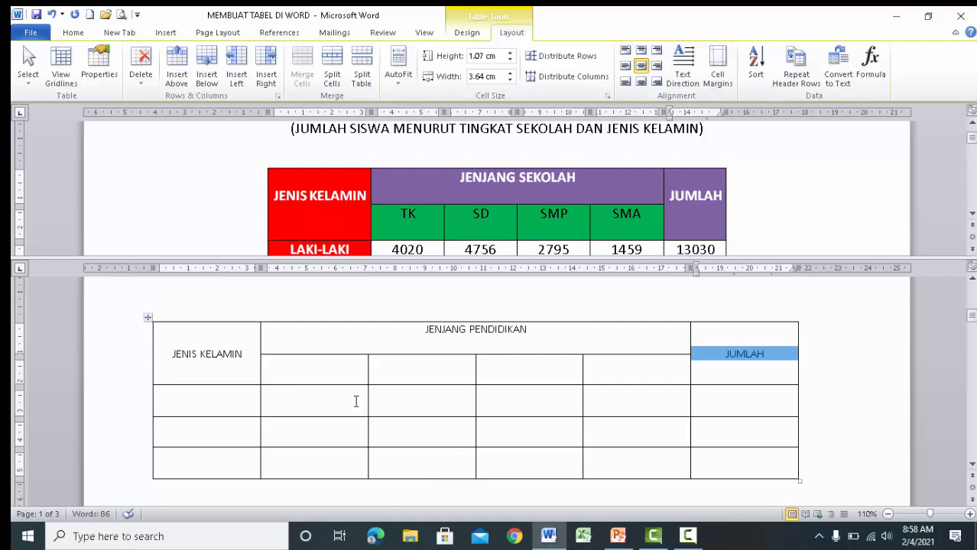
- Enter the horizontally centred headings TK, SD, SMP and SMA in the four cells below JENJANG PENDIDIKAN
left_click(344, 369)
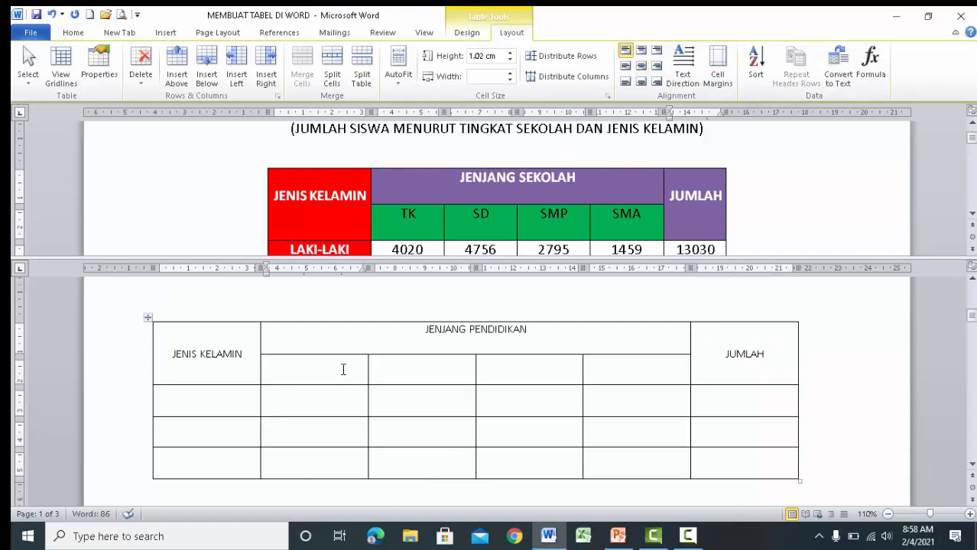
type("TK")
key("Tab")
type("SD")
key("Tab")
type("SMP")
key("Tab")
type("SMA")
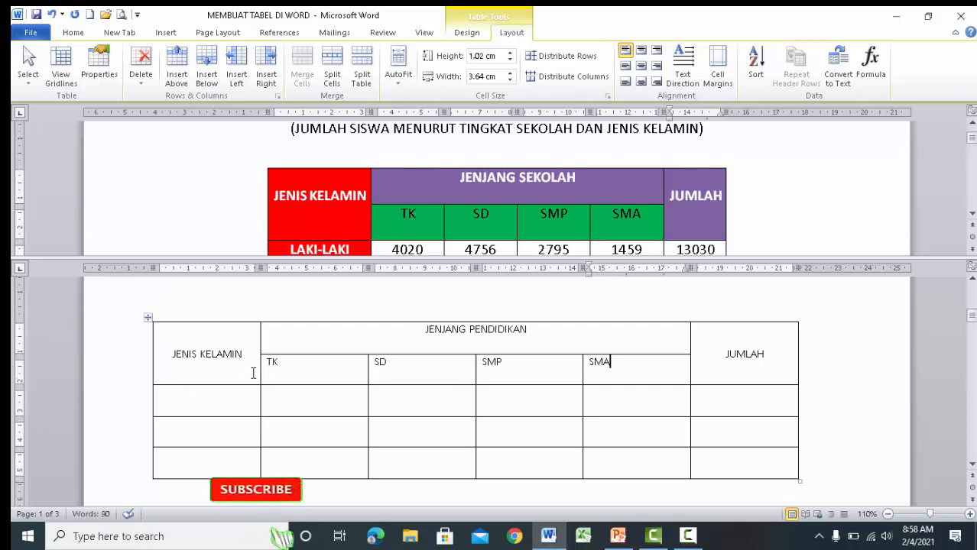
left_click_drag(272, 372, 618, 384)
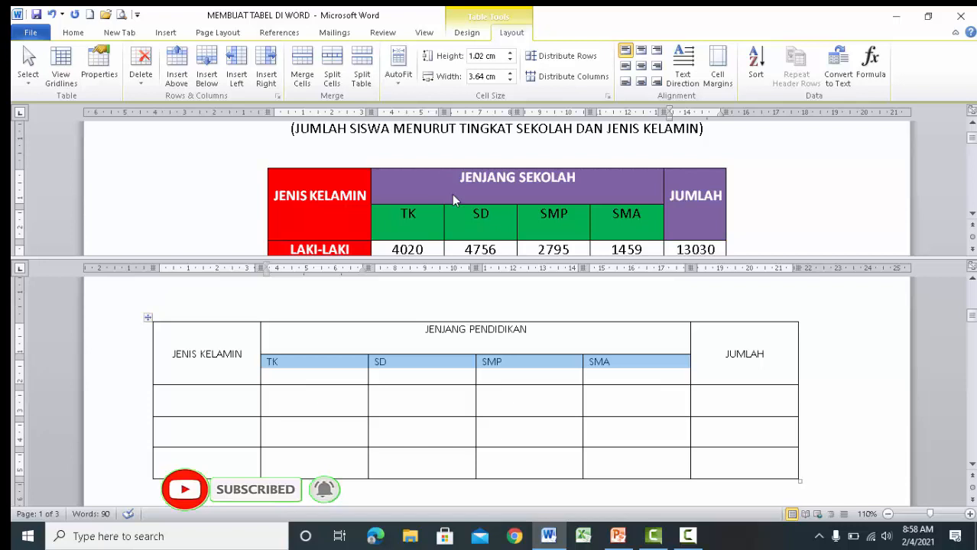
key("ctrl+e")
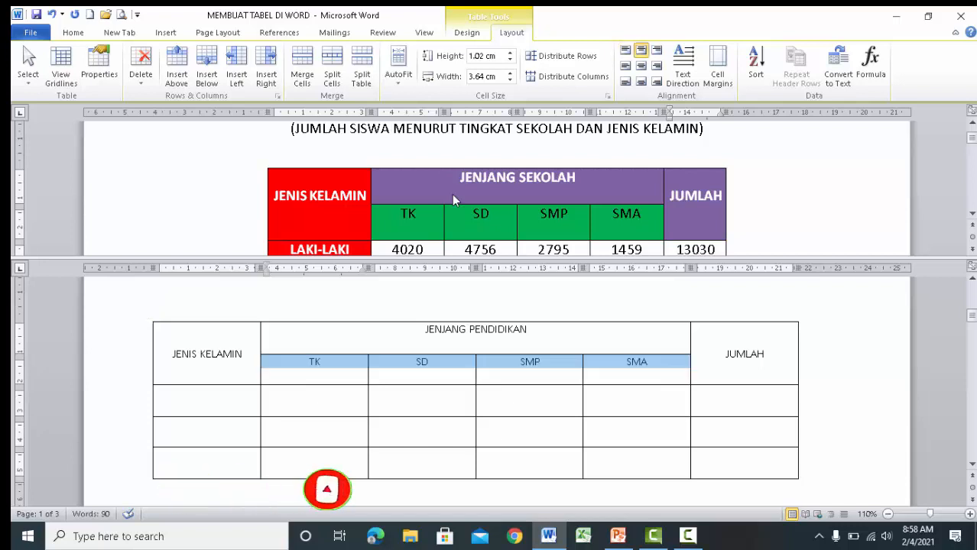
left_click(204, 392)
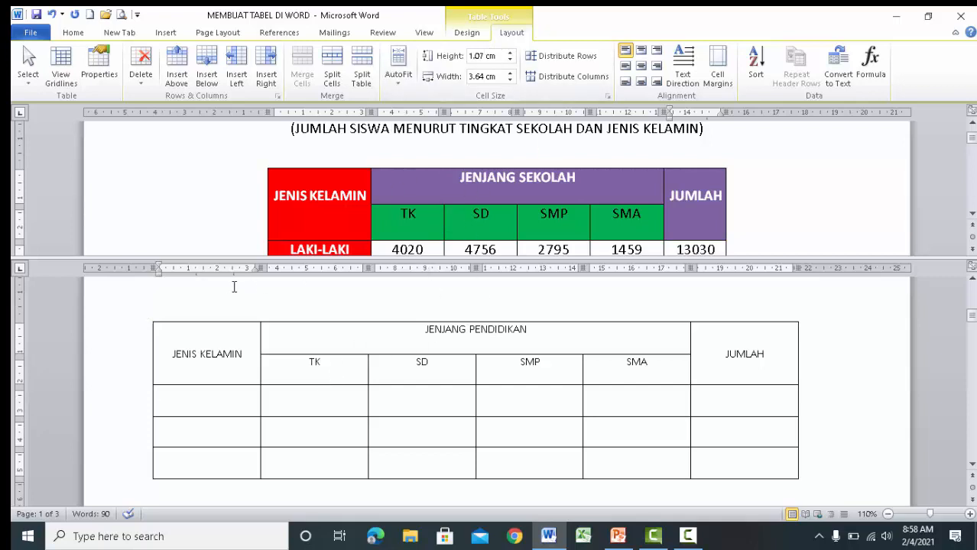
- Apply the built-in black table style with a black header row and first column to the whole table
left_click(147, 317)
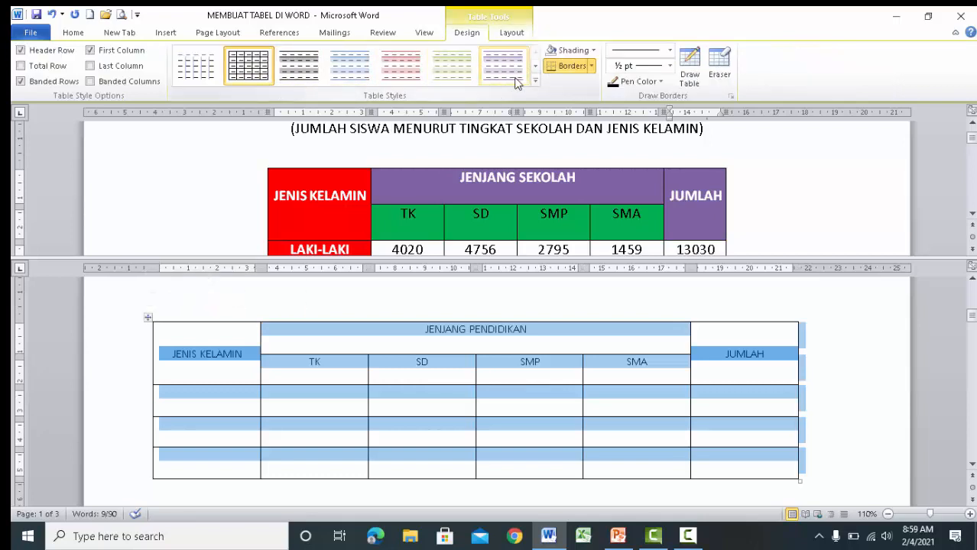
left_click(534, 82)
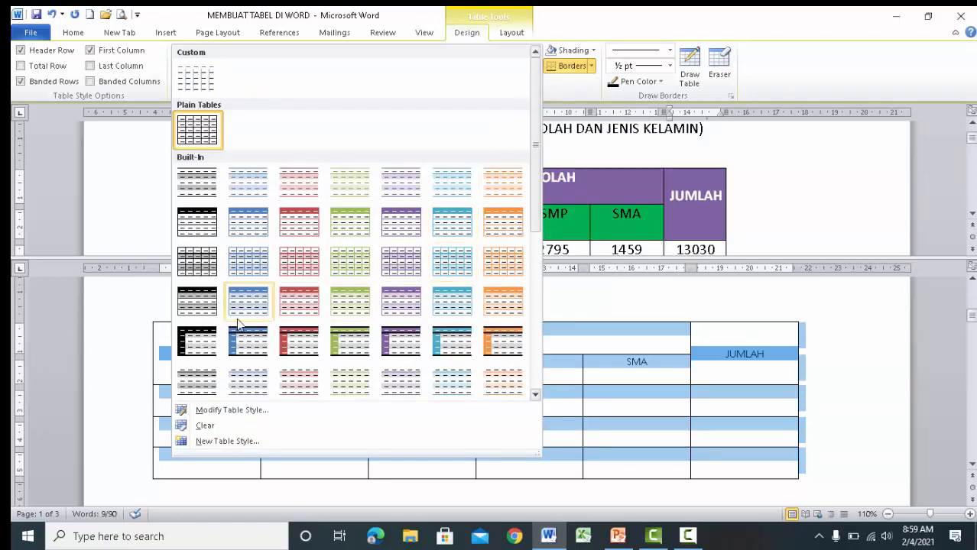
left_click(209, 334)
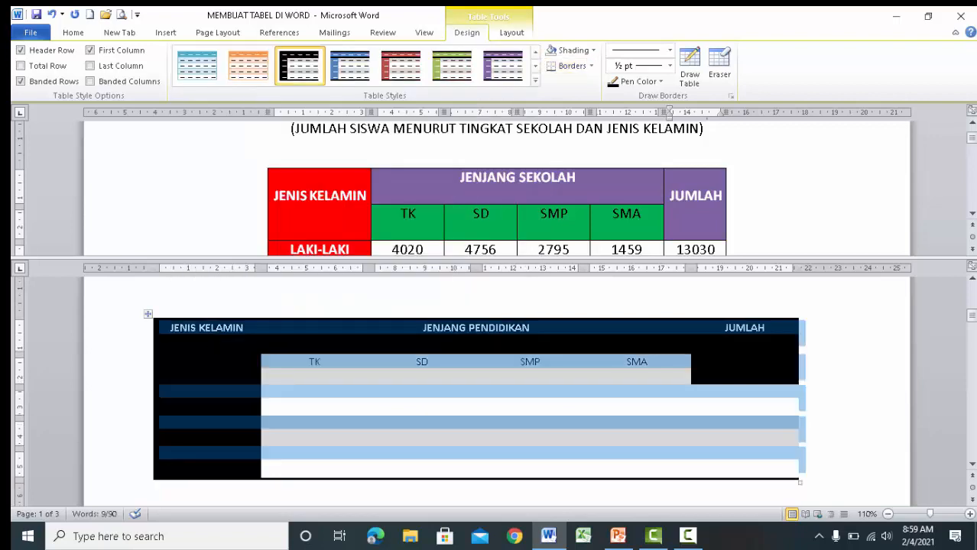
left_click(304, 375)
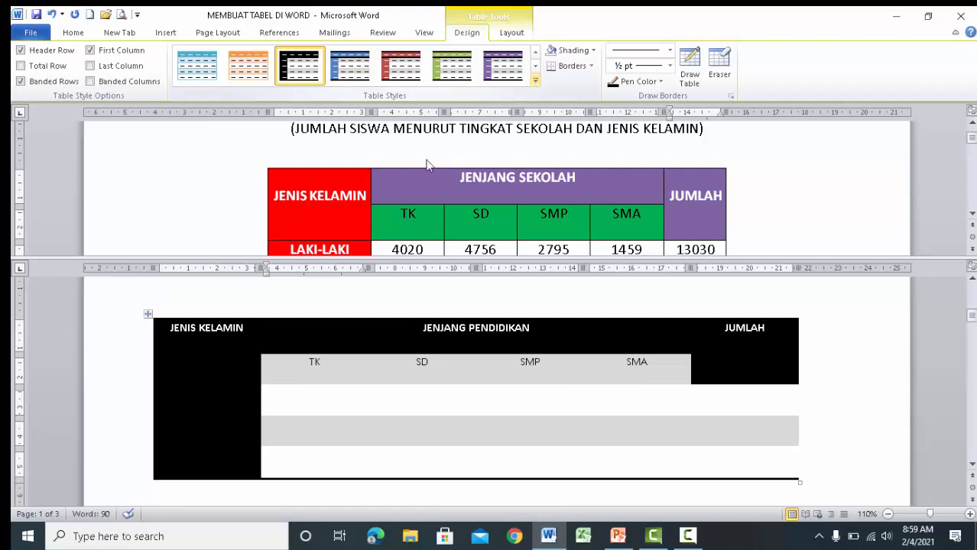
- Apply the built-in red table style with a solid red header row and red row lines to the whole table
left_click(148, 316)
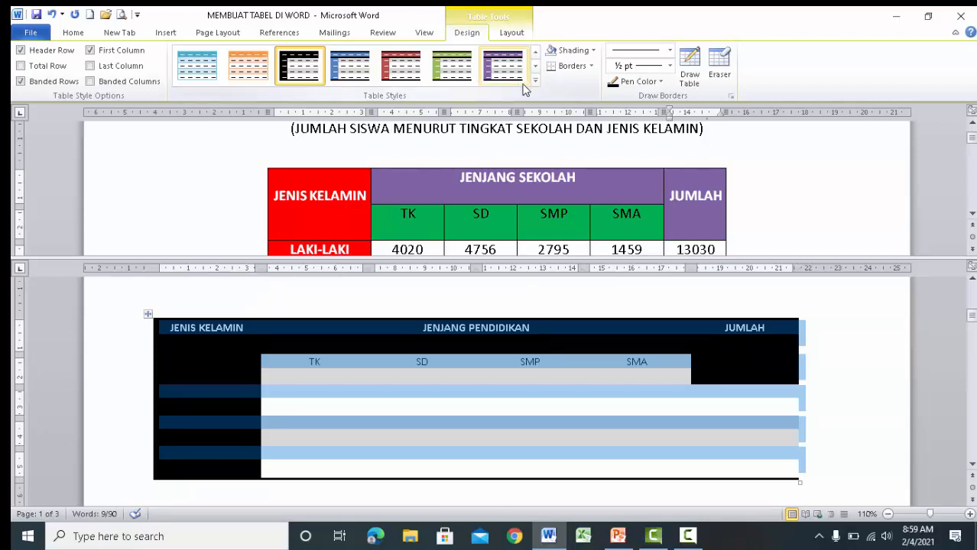
left_click(534, 82)
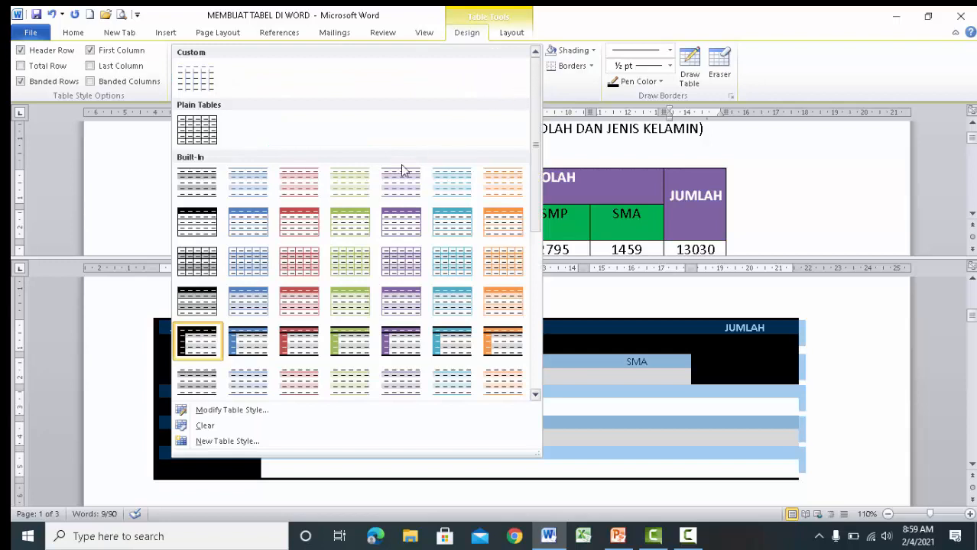
left_click(297, 227)
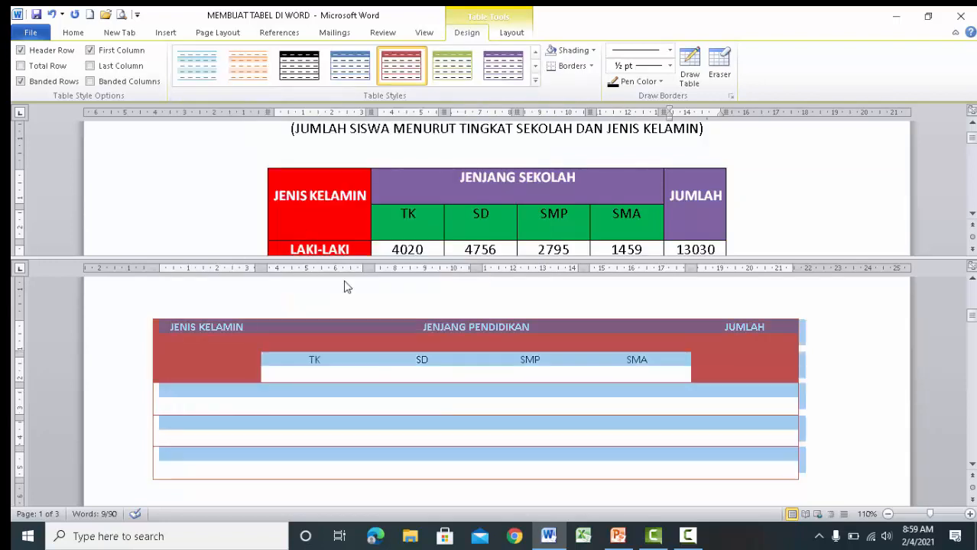
left_click(416, 395)
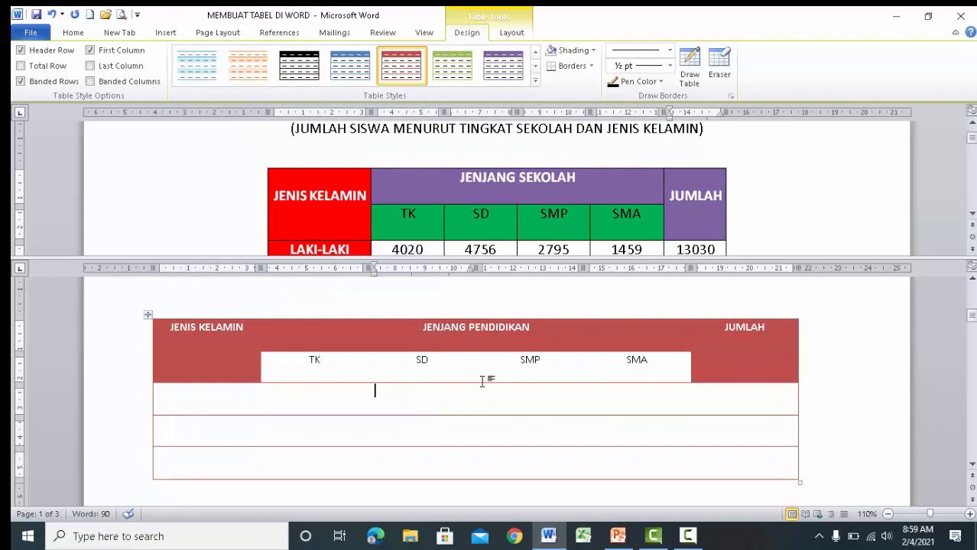
- Restore the plain black grid style on the whole table
left_click(148, 315)
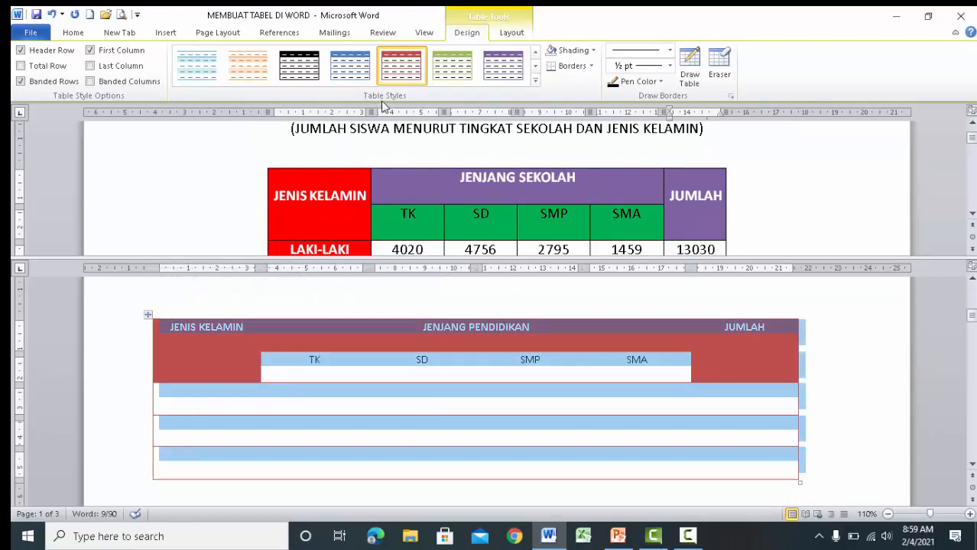
left_click(535, 81)
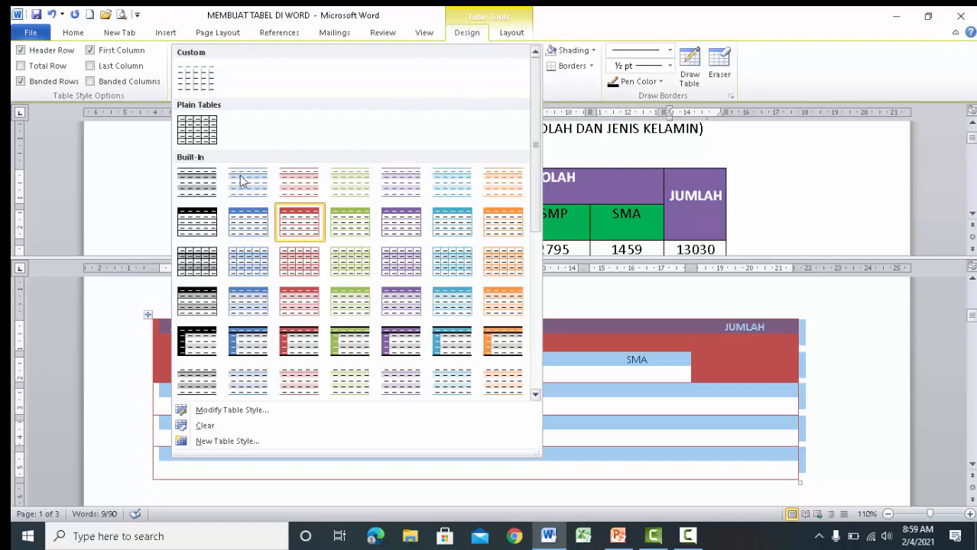
left_click(210, 141)
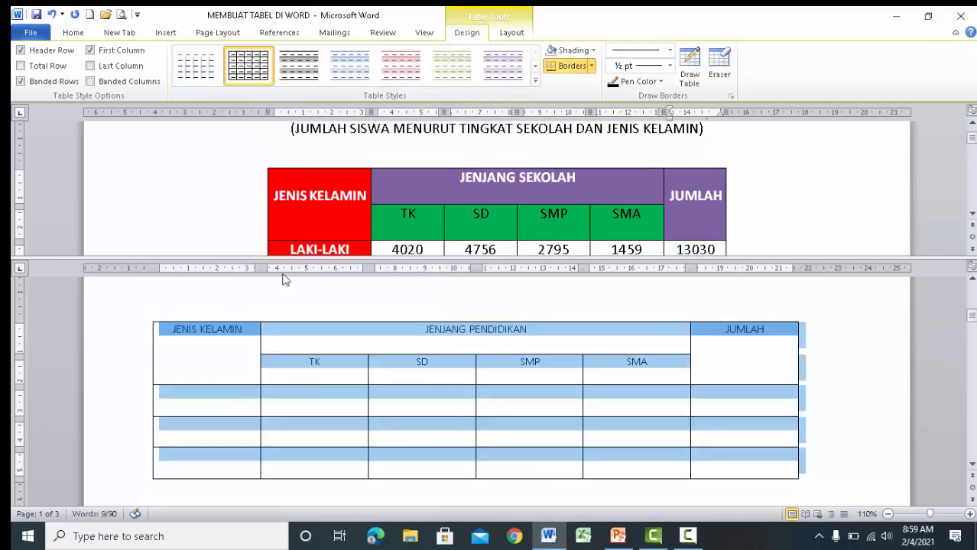
left_click(340, 435)
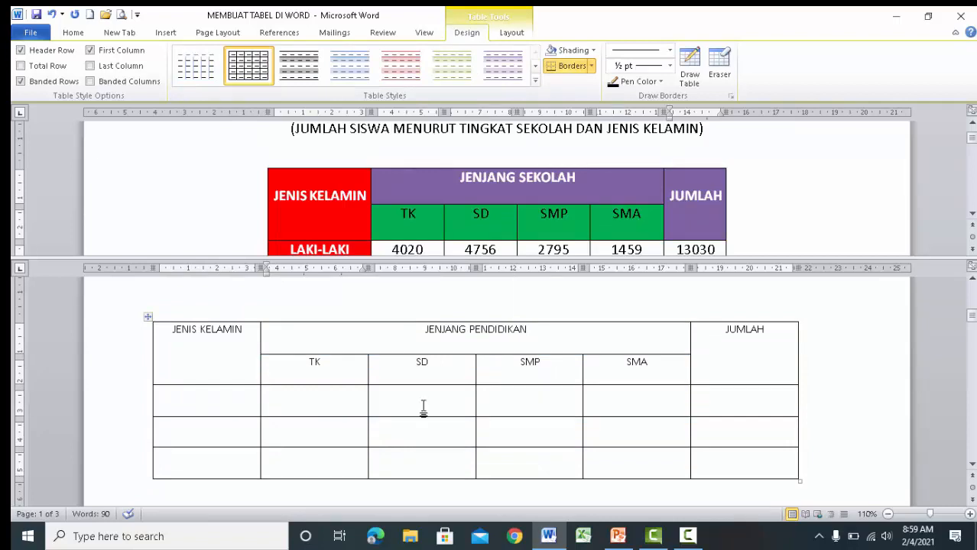
- Shade the JENIS KELAMIN, JENJANG PENDIDIKAN and JUMLAH header cells standard red
left_click_drag(176, 335, 726, 379)
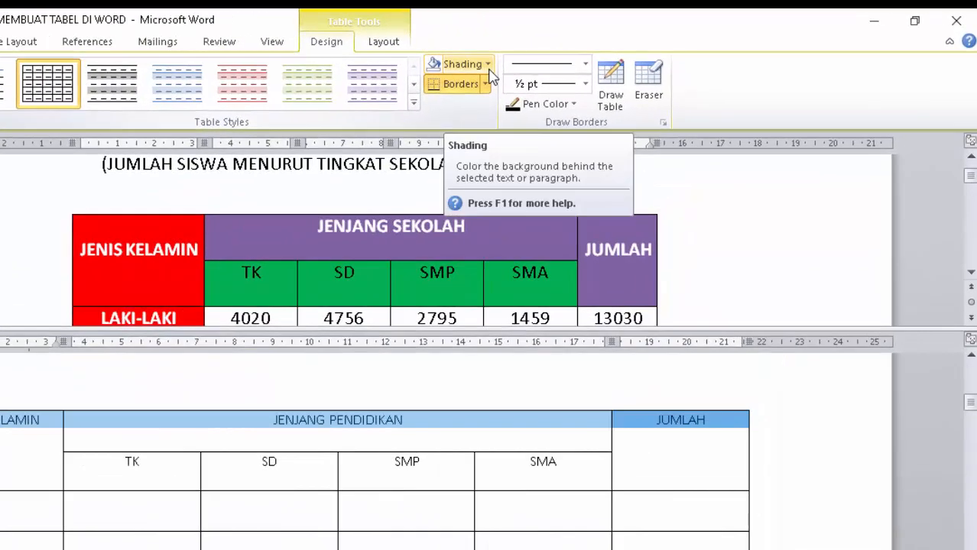
left_click(488, 66)
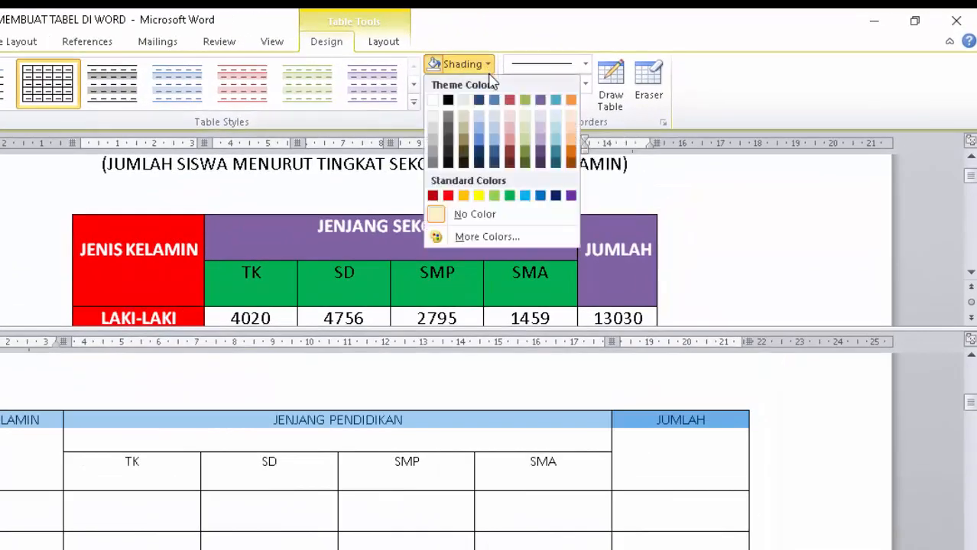
left_click(457, 193)
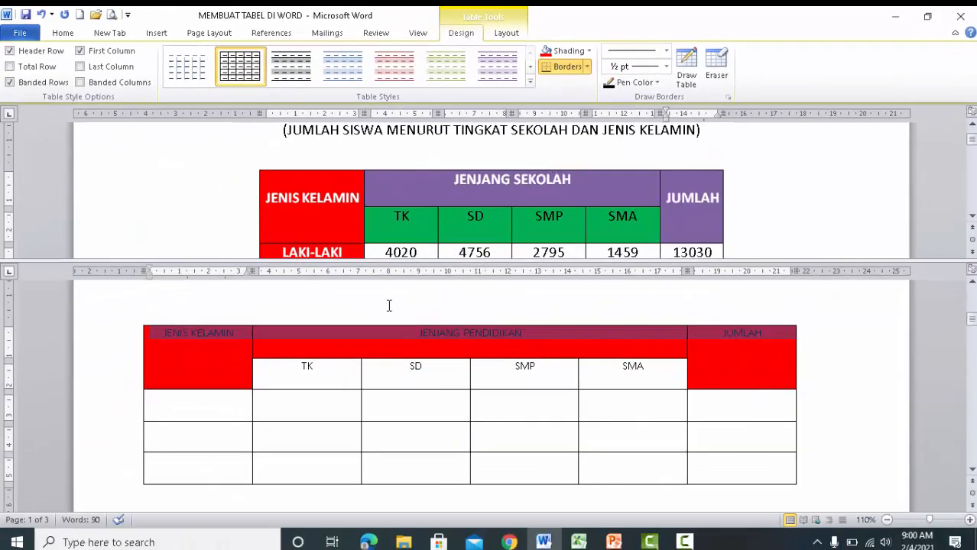
- Shade the TK, SD, SMP and SMA cells standard green
left_click_drag(318, 373, 603, 373)
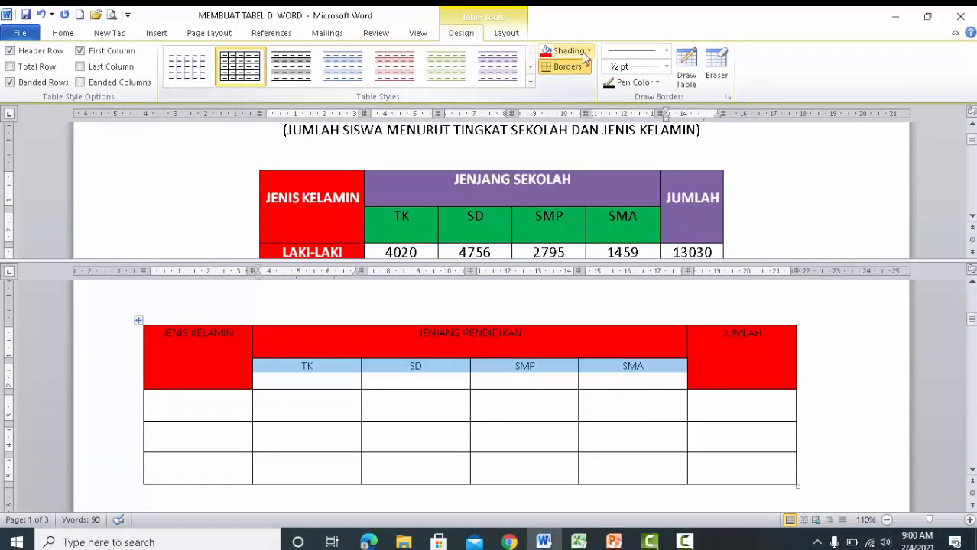
left_click(589, 52)
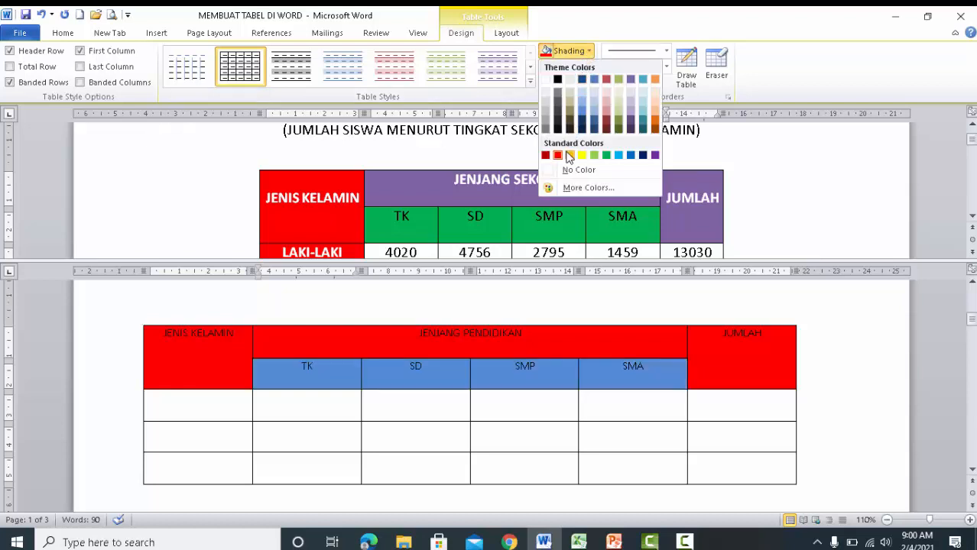
left_click(606, 156)
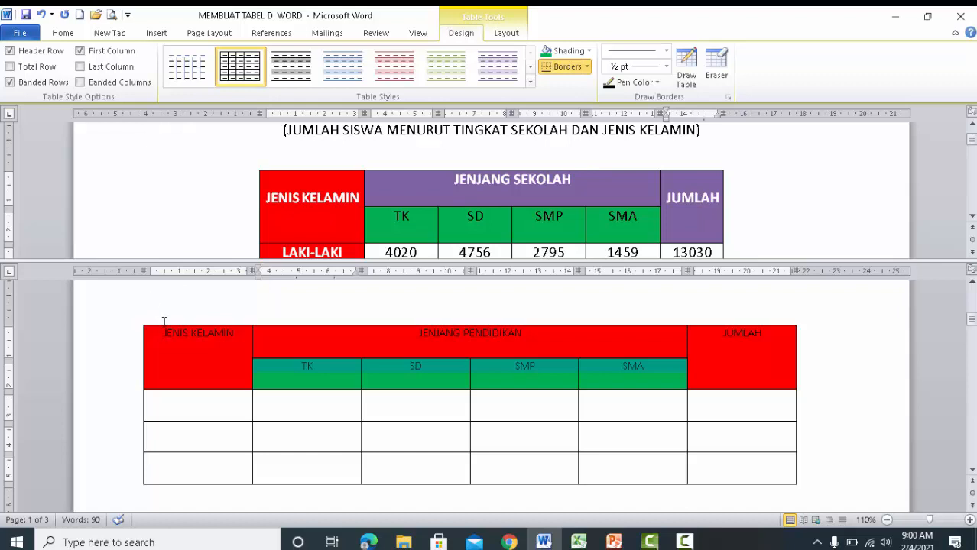
- Set the font colour of the three headings in the red cells to white
left_click_drag(164, 333, 291, 333)
left_click_drag(524, 353, 737, 375)
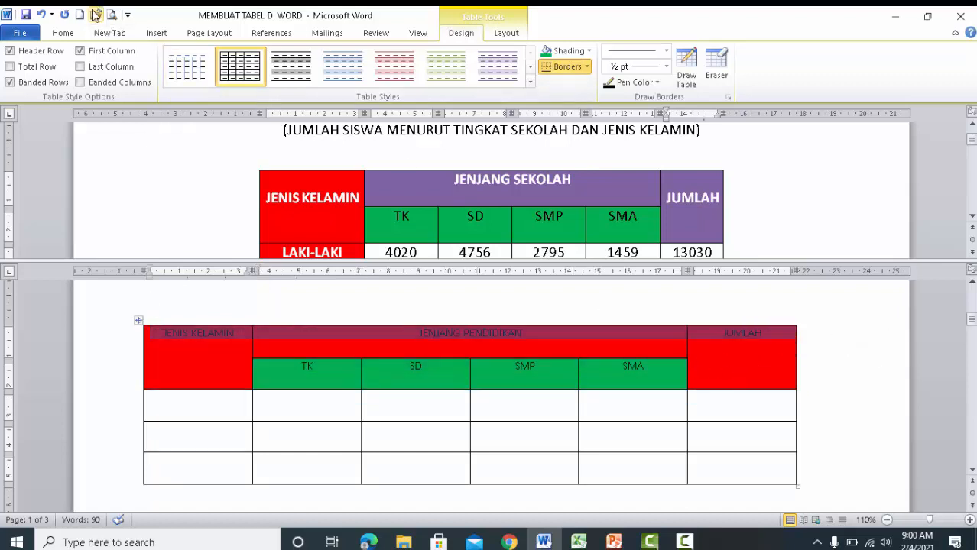
left_click(73, 35)
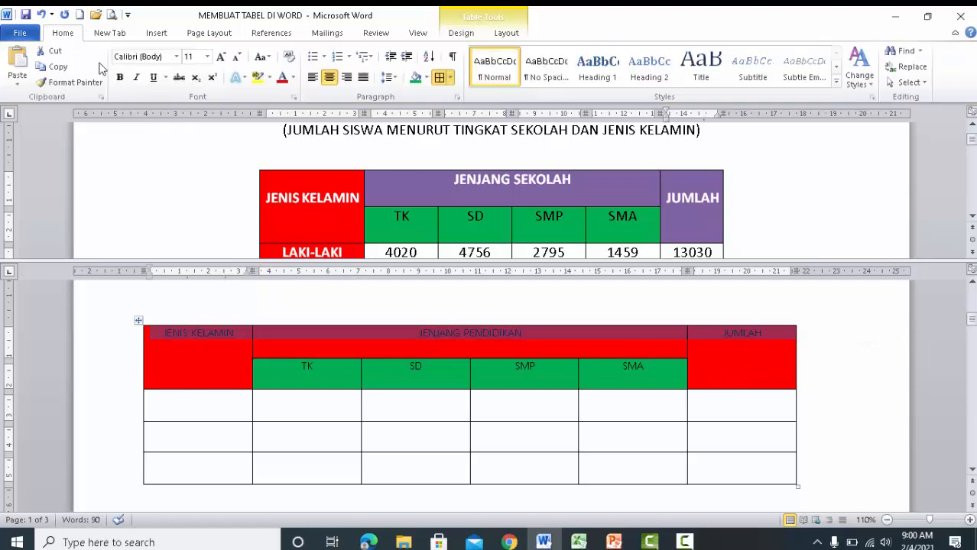
left_click(293, 78)
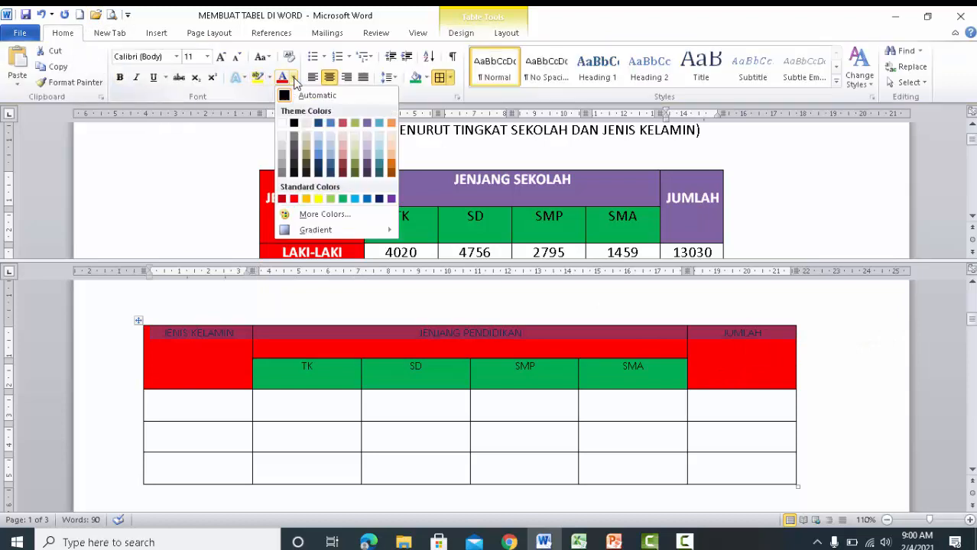
left_click(280, 125)
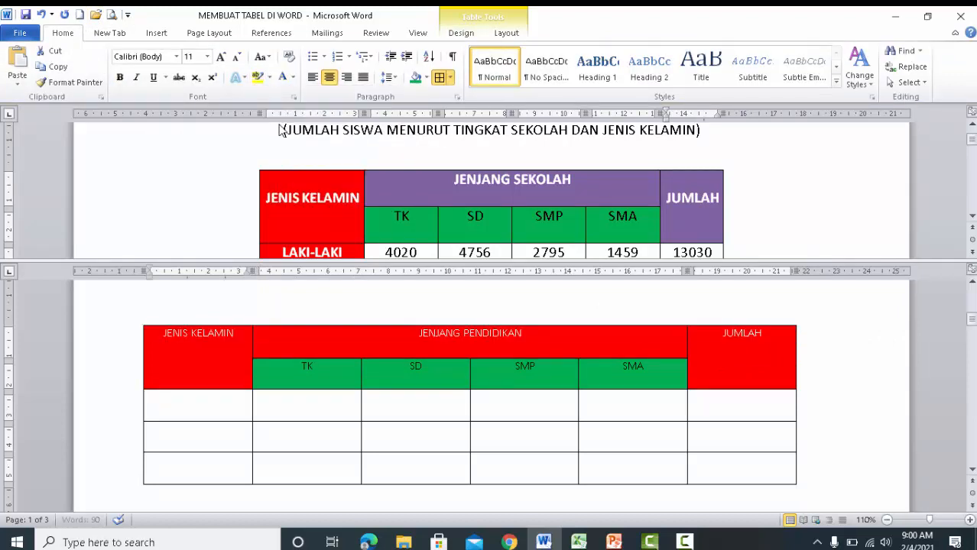
- Make the three headings in the red cells bold and increase their font size to 14
left_click(121, 79)
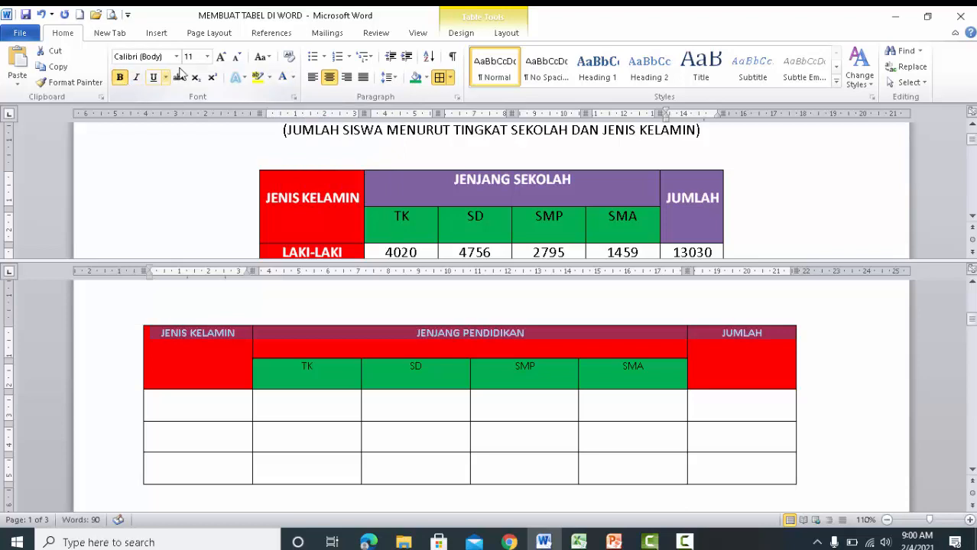
left_click(220, 57)
left_click(220, 58)
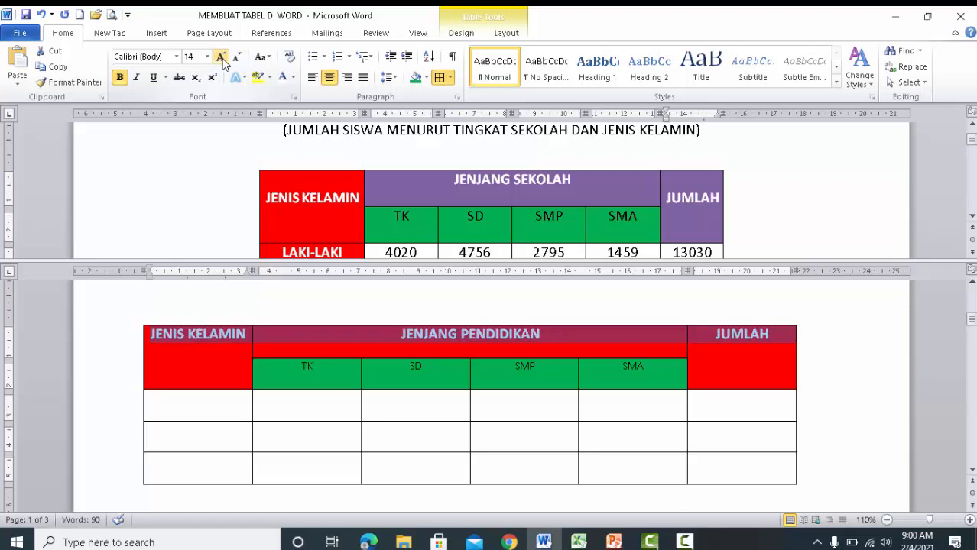
- Make the TK, SD, SMP and SMA labels in the green cells white and bold with font size 14
left_click_drag(284, 364, 450, 368)
left_click(410, 380)
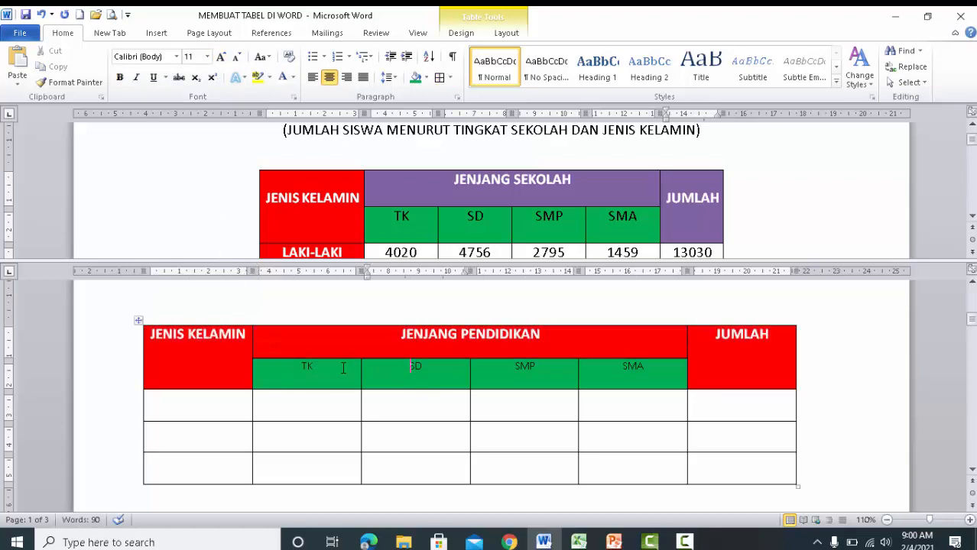
left_click_drag(290, 374, 632, 372)
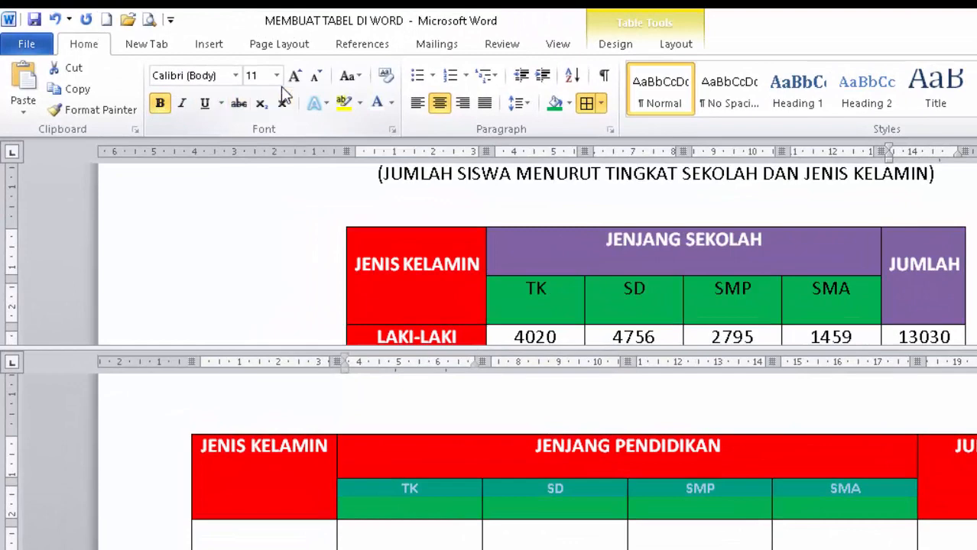
left_click(294, 76)
left_click(295, 75)
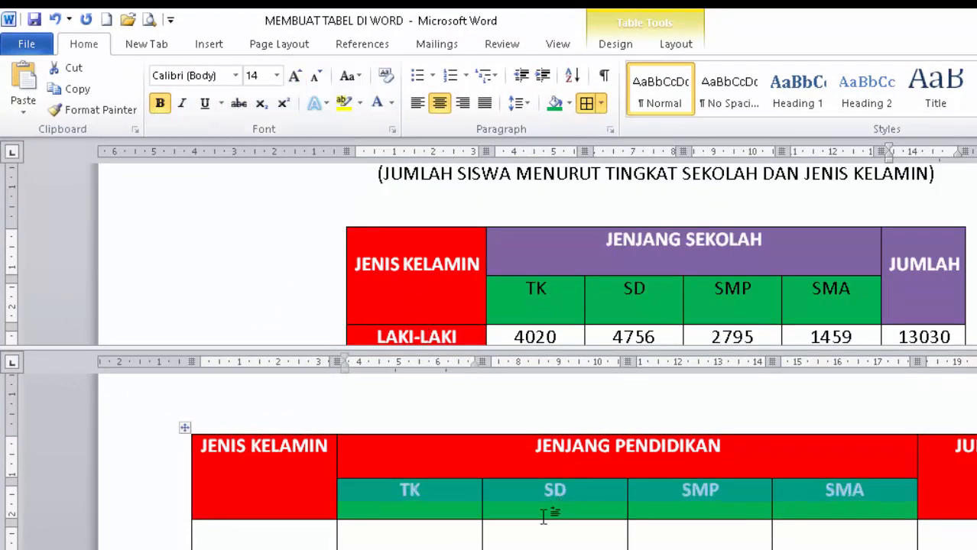
left_click(541, 539)
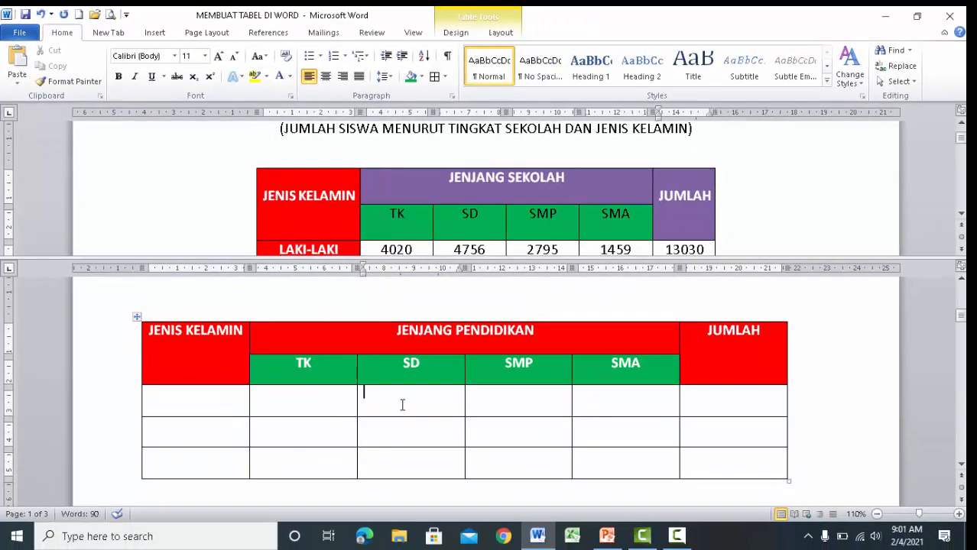
left_click(136, 316)
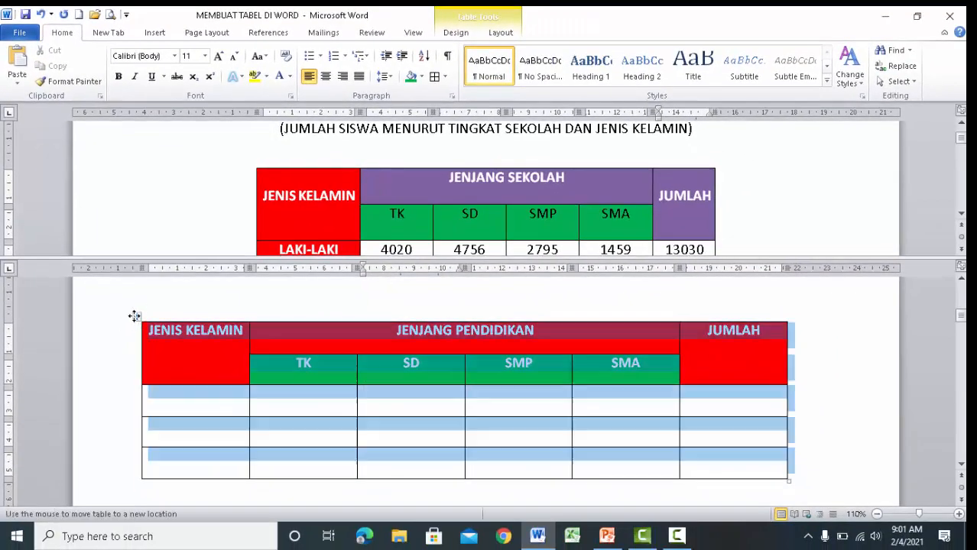
left_click(504, 34)
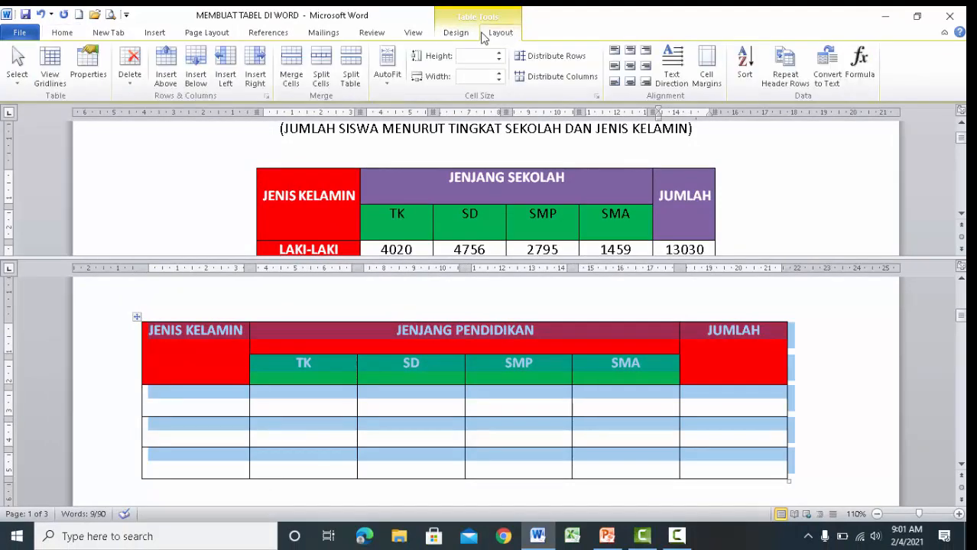
left_click(458, 34)
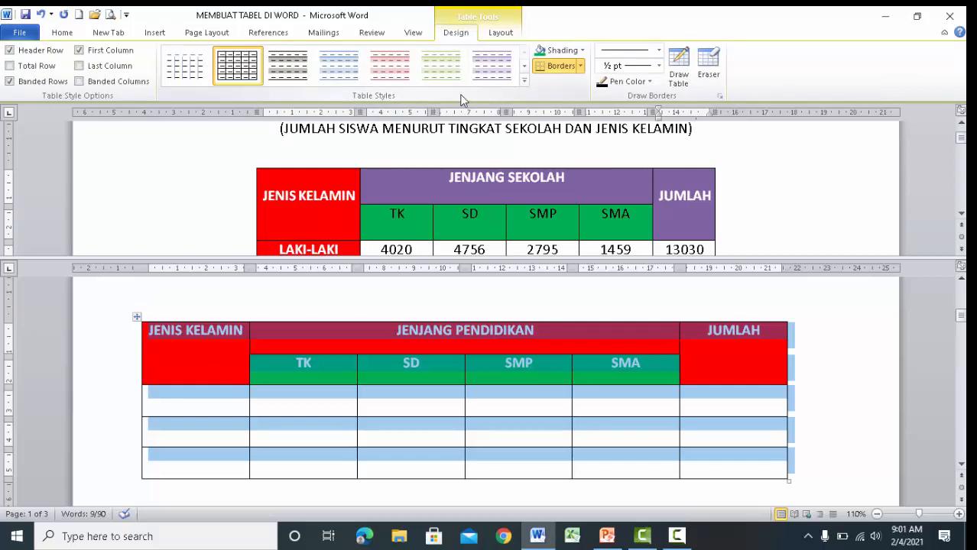
left_click(525, 80)
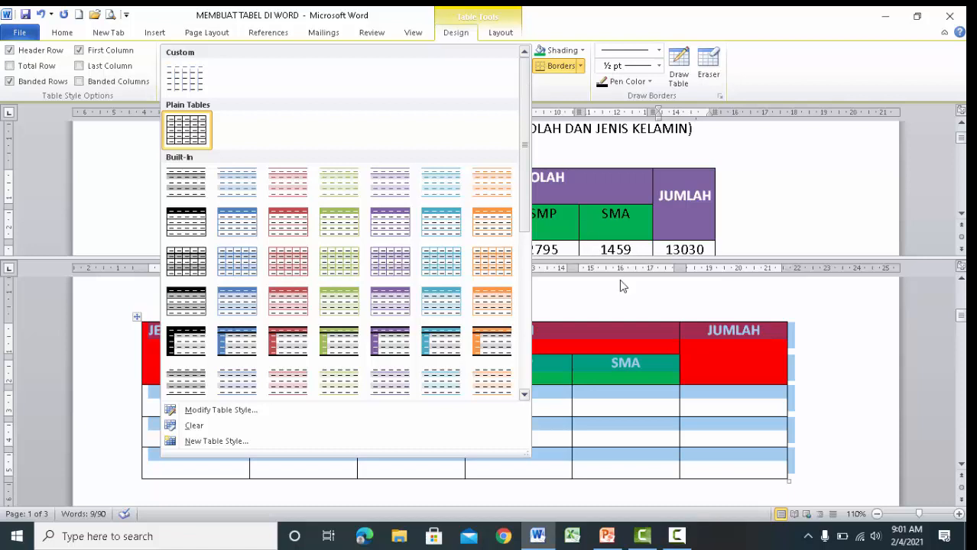
left_click(606, 334)
- Shade the three empty cells beneath JENIS KELAMIN standard orange
left_click(189, 401)
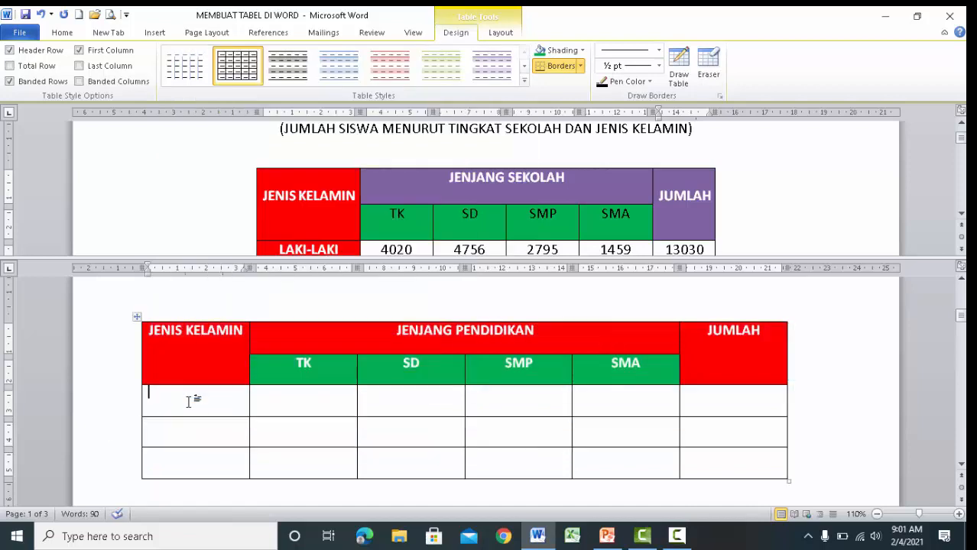
left_click_drag(189, 402, 196, 458)
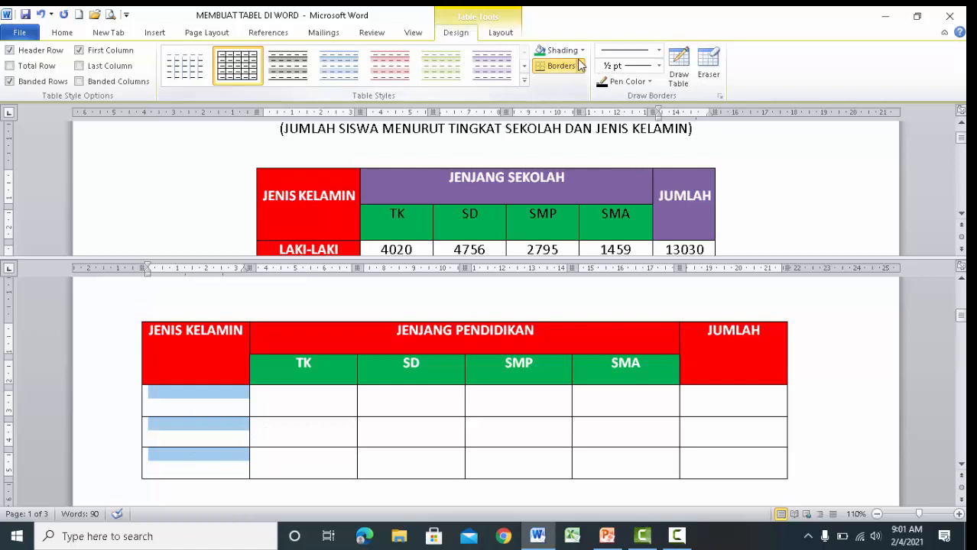
left_click(581, 52)
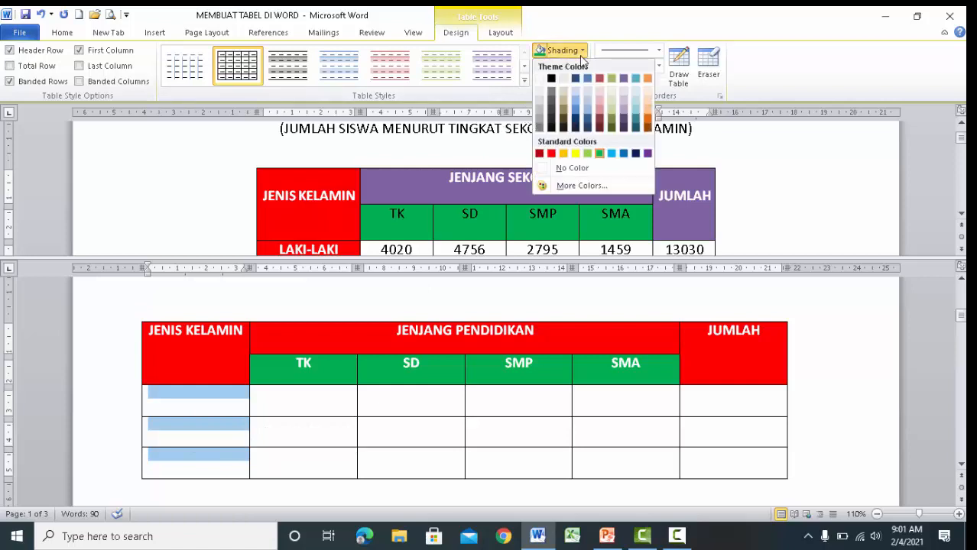
left_click(564, 153)
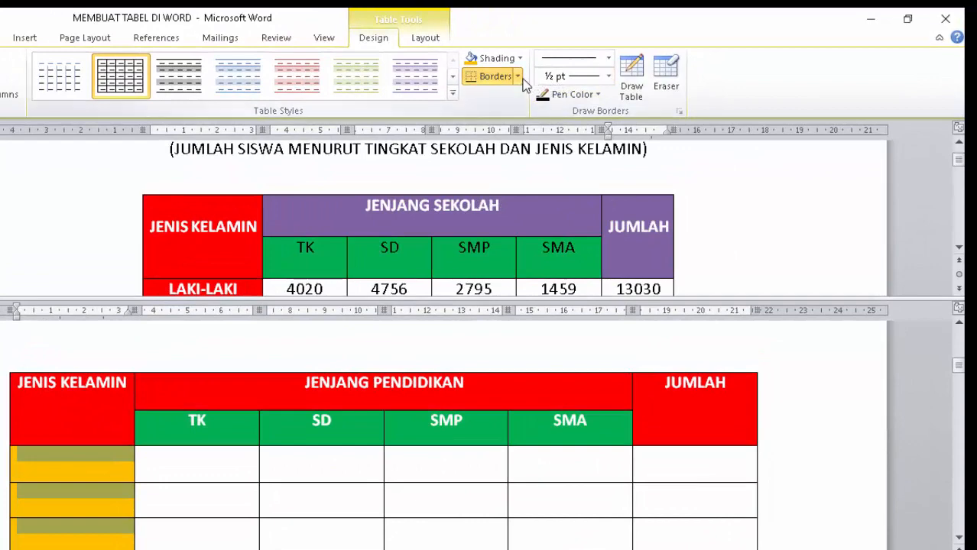
left_click(517, 77)
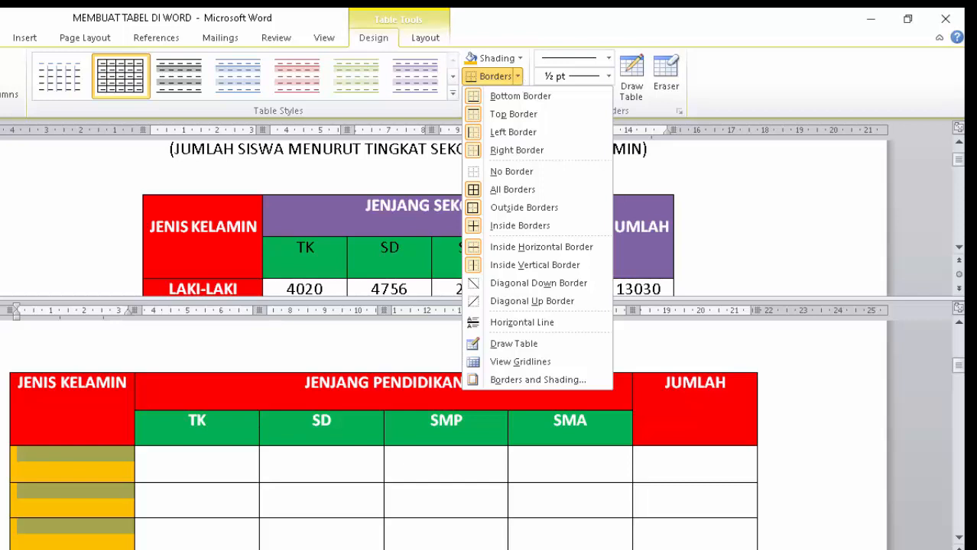
key("Escape")
left_click(217, 493)
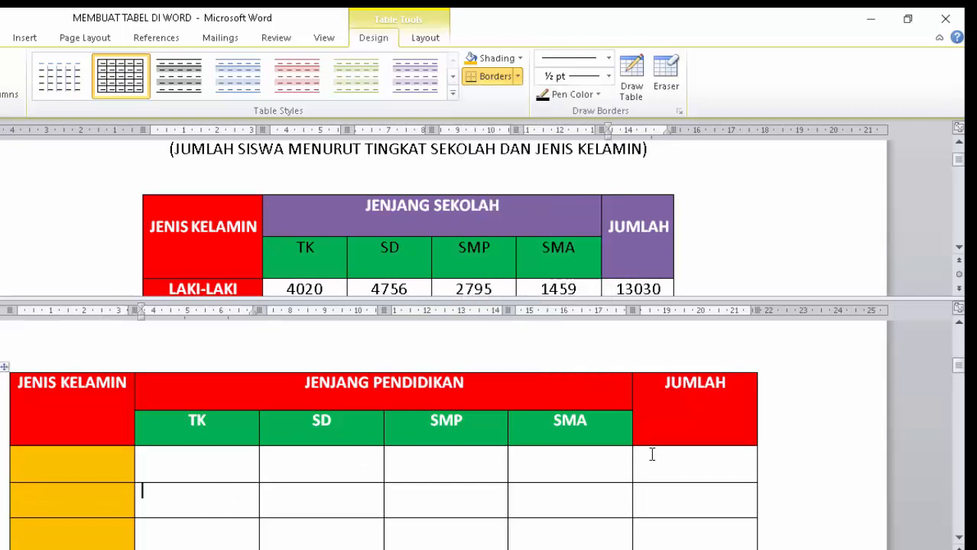
- Apply a standard blue, 3 pt solid box border around the whole table
left_click(3, 371)
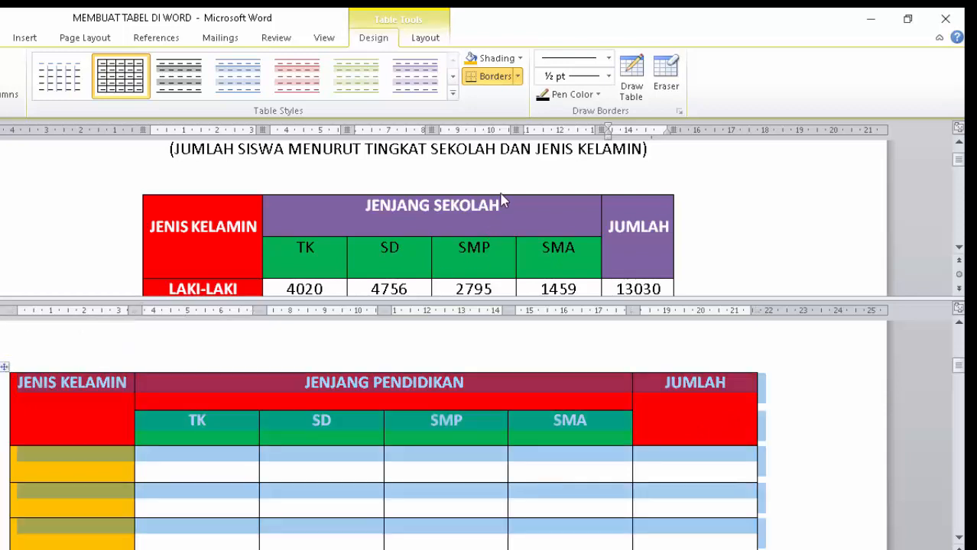
left_click(517, 76)
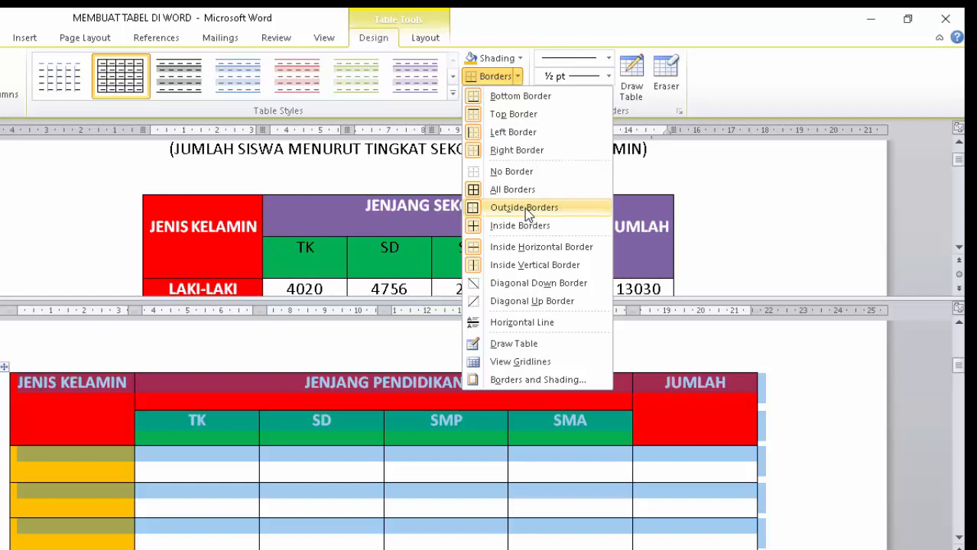
left_click(533, 380)
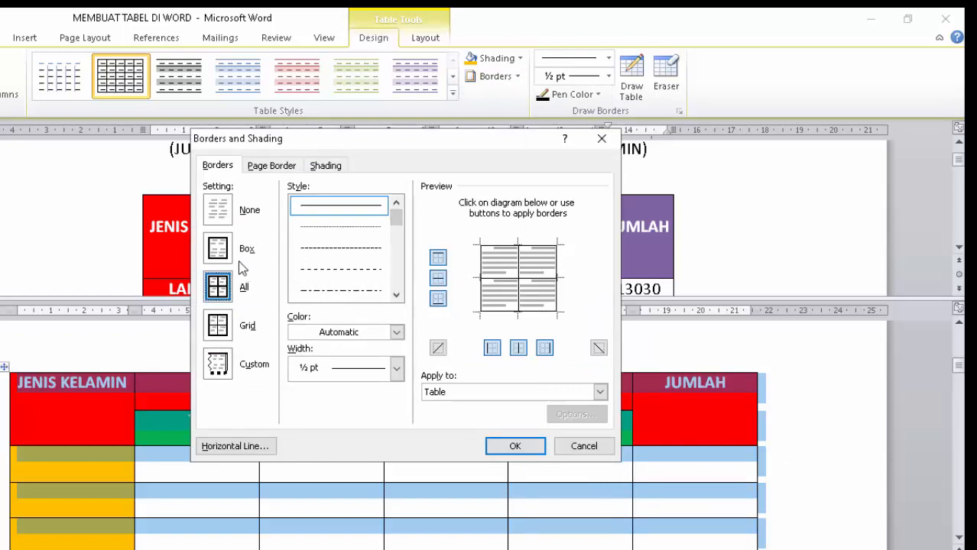
left_click(217, 248)
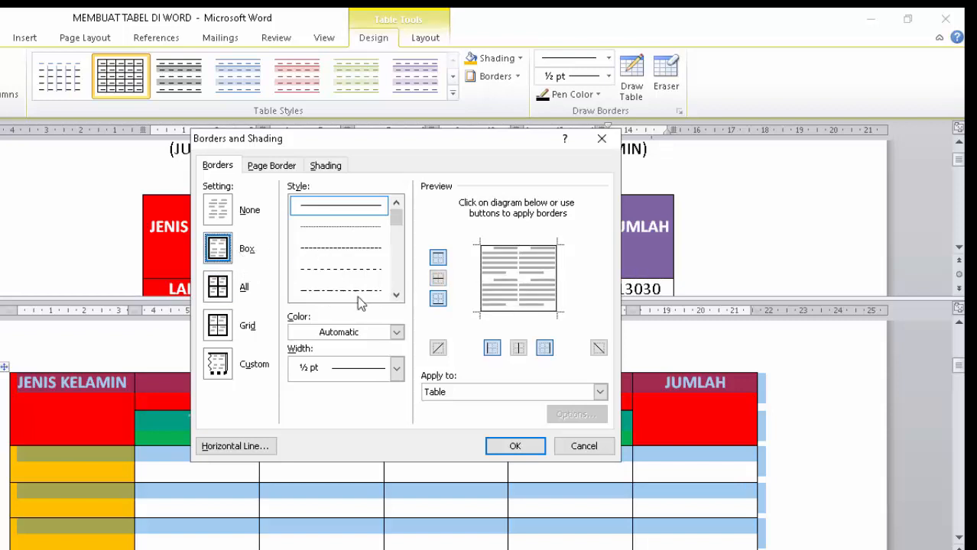
left_click(396, 333)
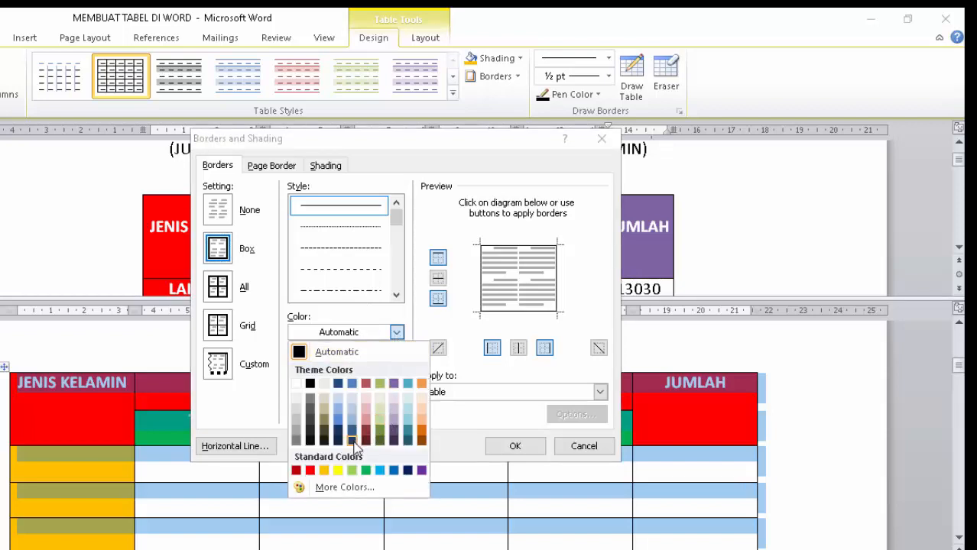
left_click(387, 474)
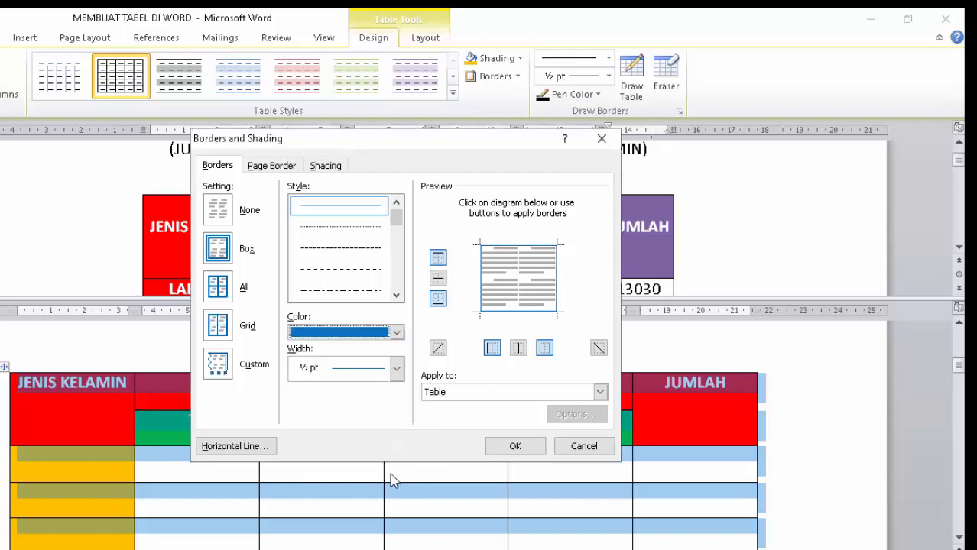
left_click(396, 368)
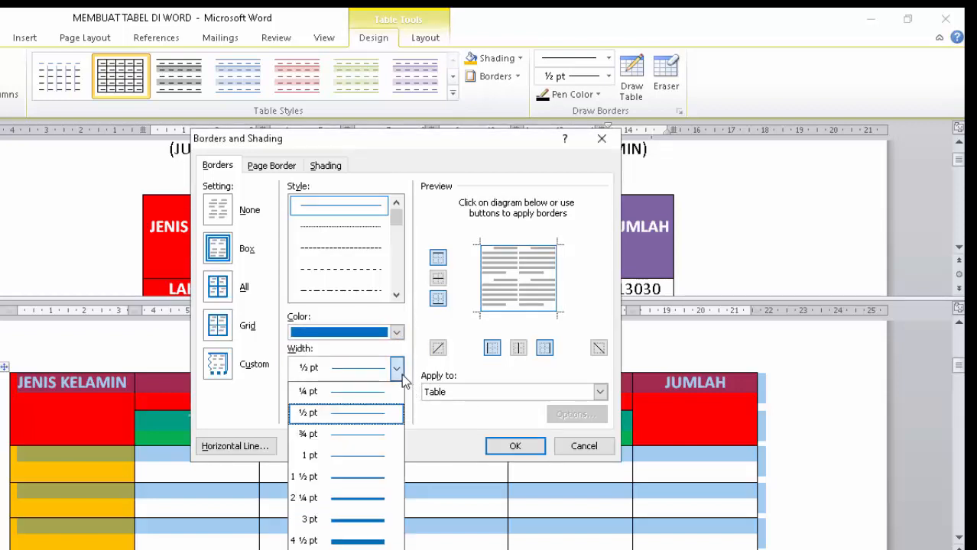
left_click(361, 520)
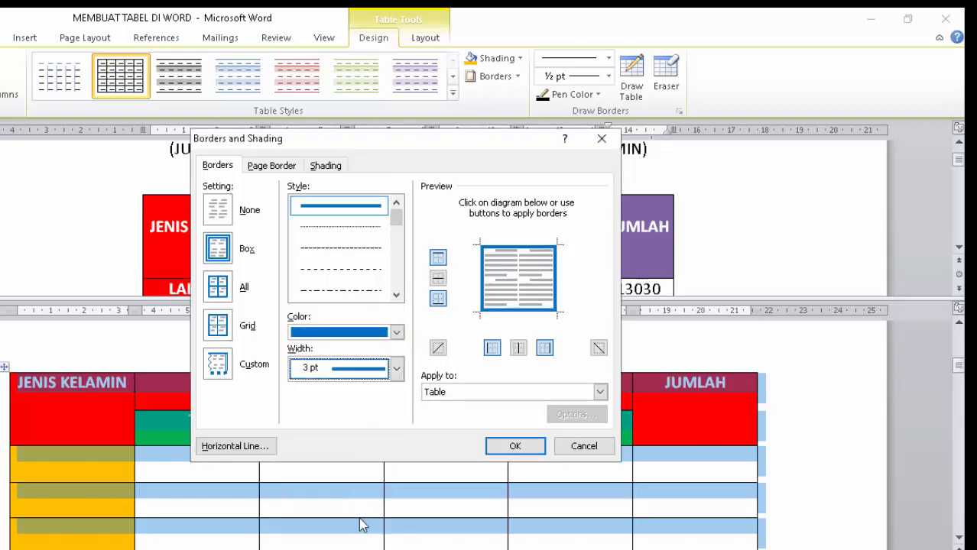
left_click(509, 450)
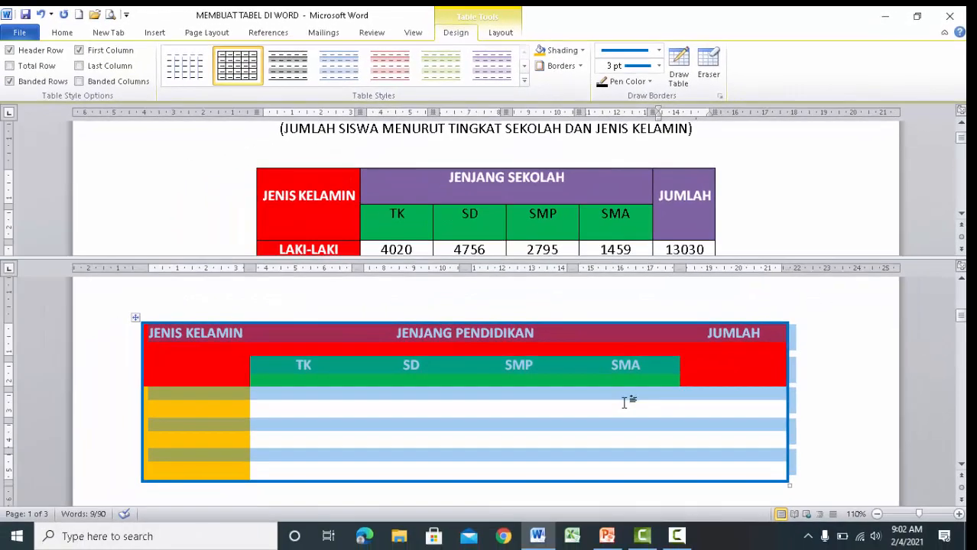
left_click(609, 427)
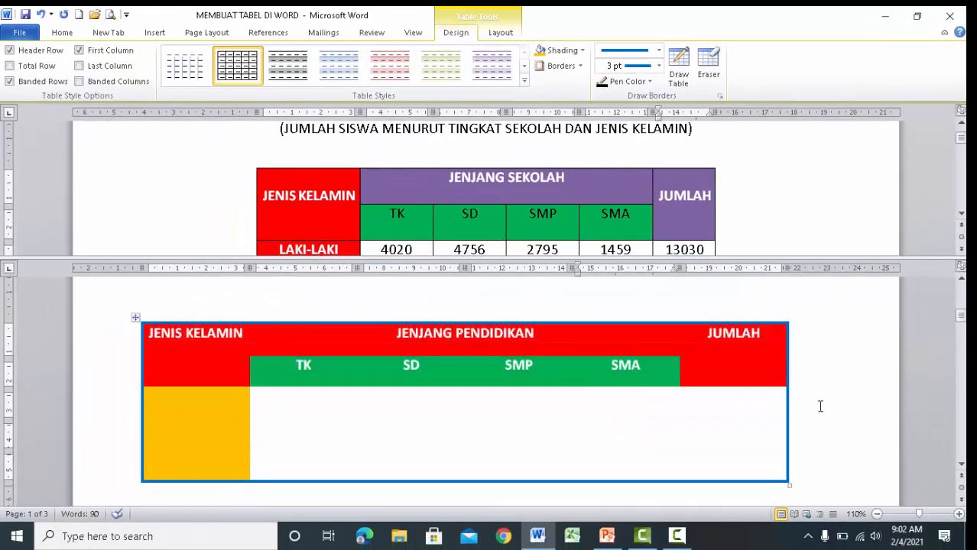
left_click(811, 431)
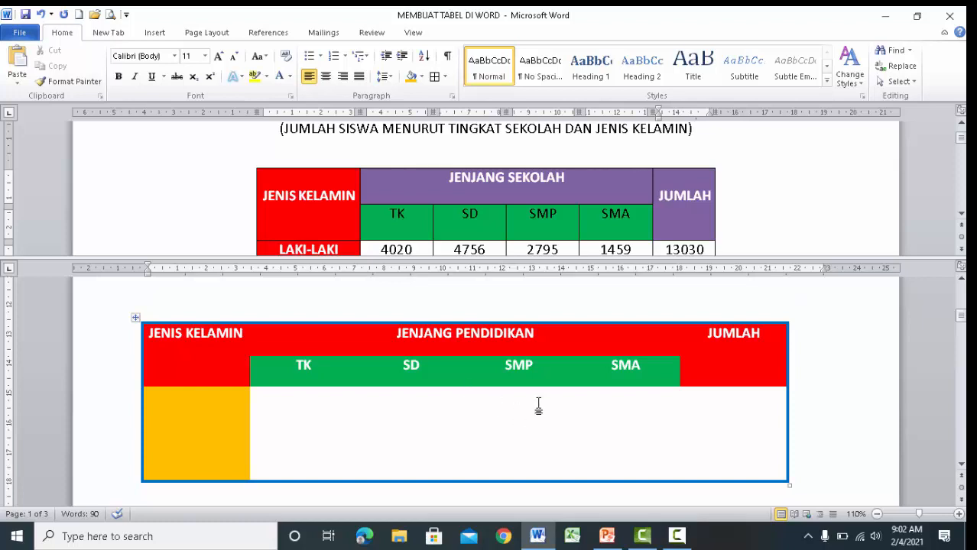
- Add blue inside borders to the whole table, 3 pt for the horizontal lines and 1½ pt for the vertical lines
left_click(133, 320)
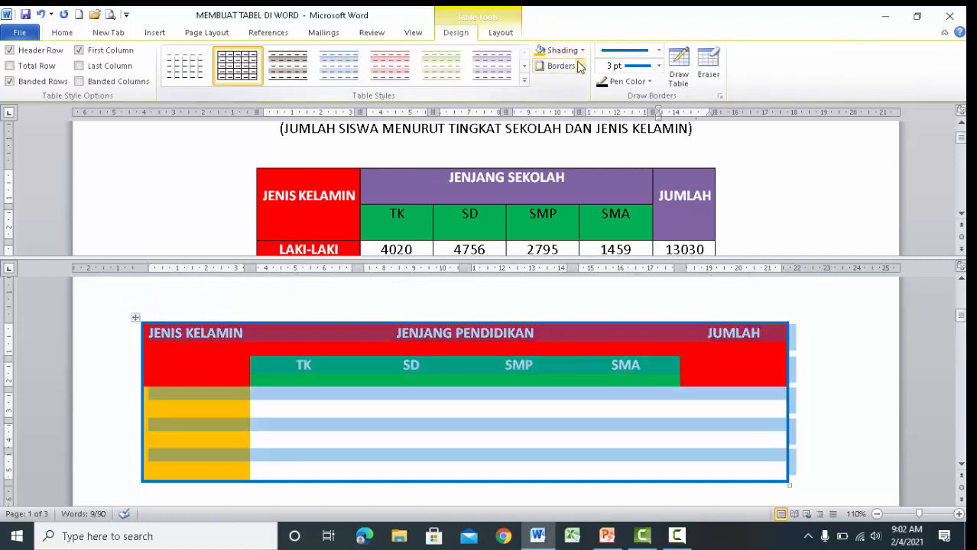
left_click(579, 66)
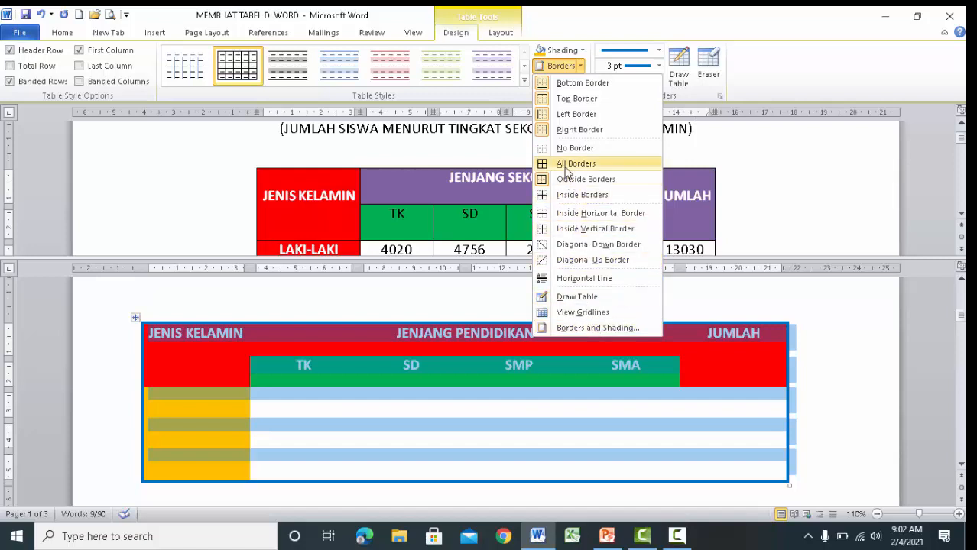
left_click(604, 328)
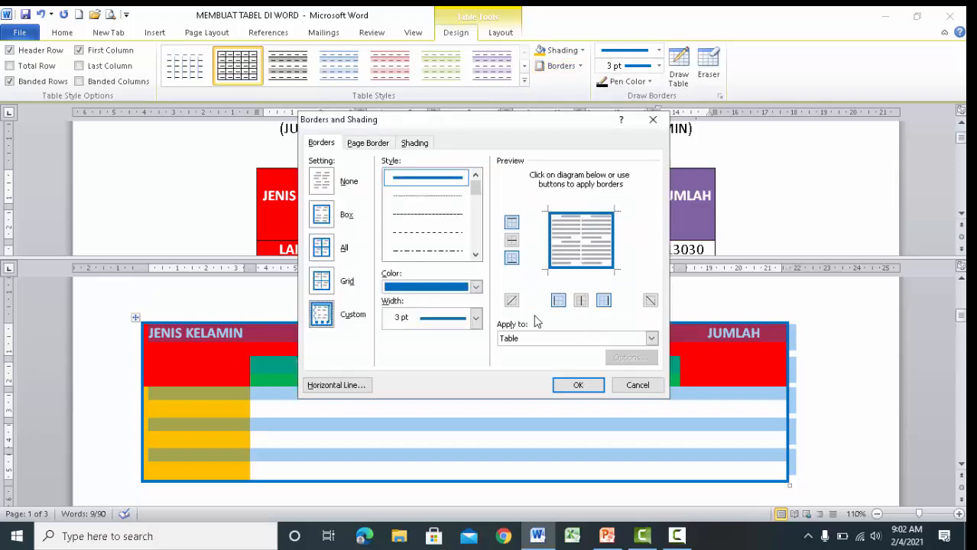
left_click(513, 242)
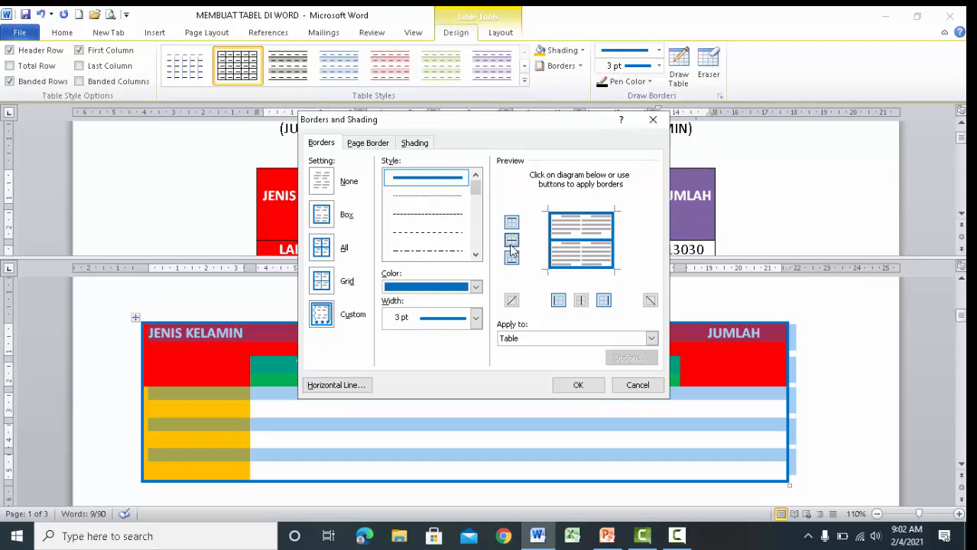
left_click(476, 318)
left_click(448, 411)
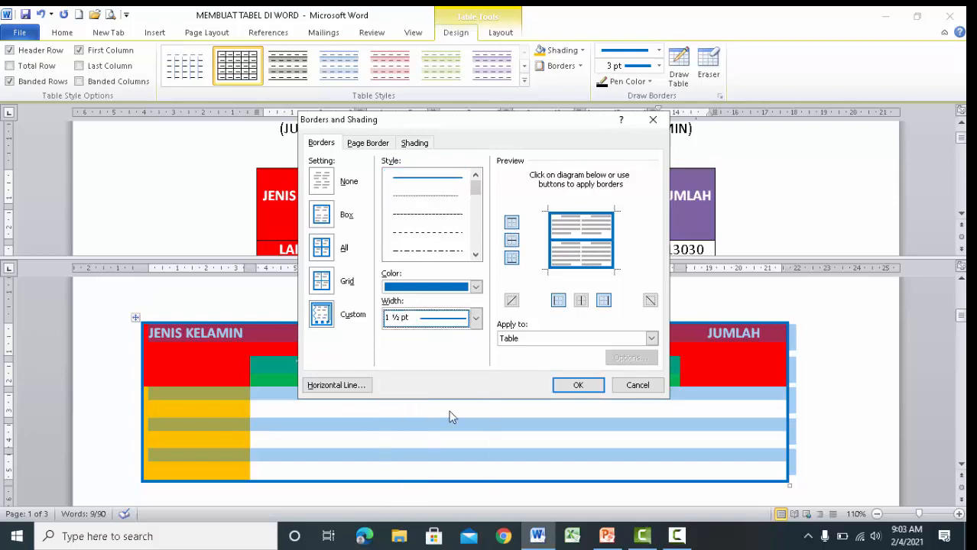
left_click(581, 300)
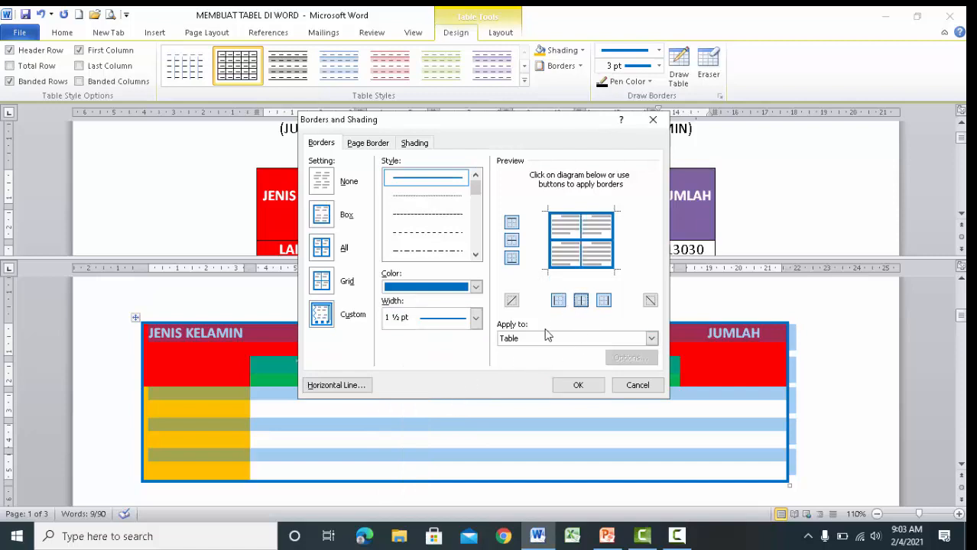
left_click(596, 387)
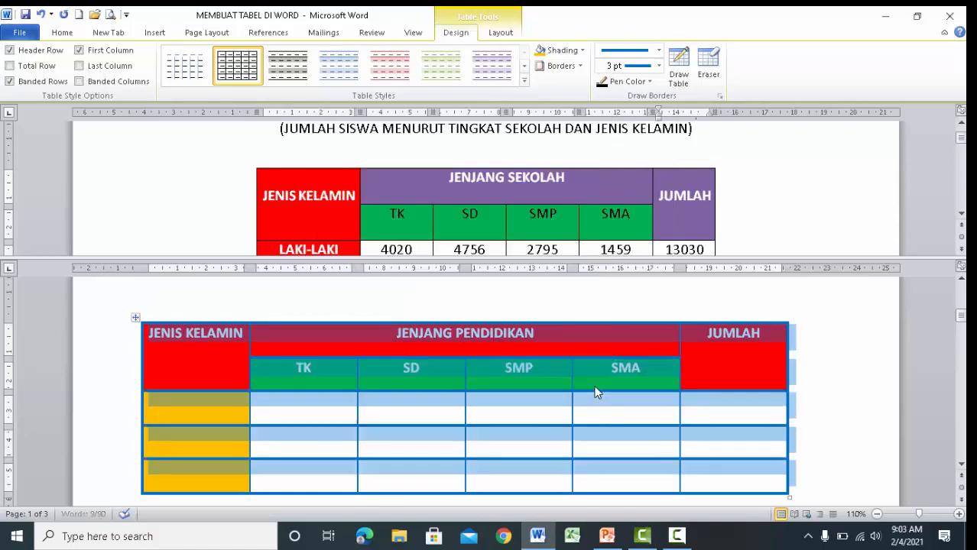
left_click(623, 413)
scroll(830, 405, "down", 1)
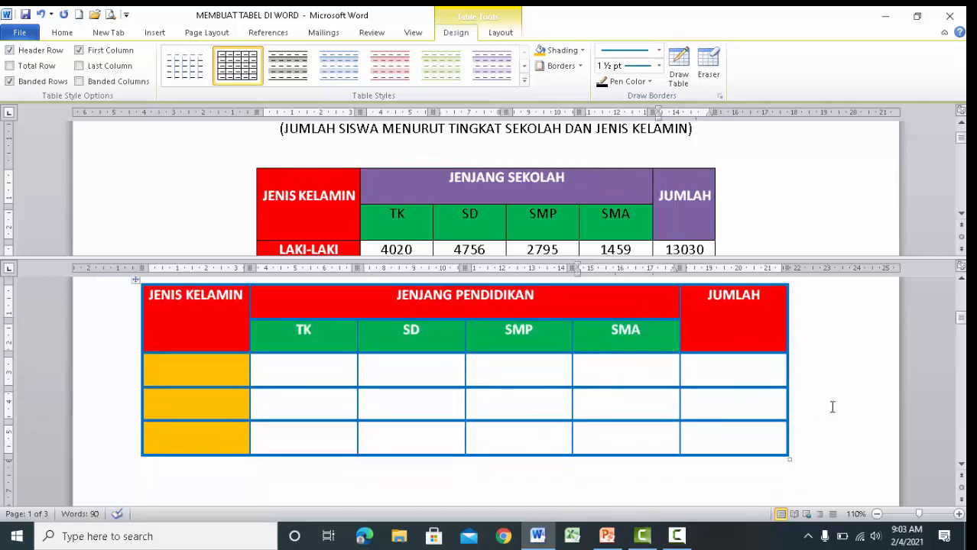
- Widen the JENIS KELAMIN column to about half of the TK column, and shift the TK–SD border slightly towards SD
scroll(815, 404, "up", 2)
scroll(814, 403, "down", 2)
scroll(250, 334, "up", 1)
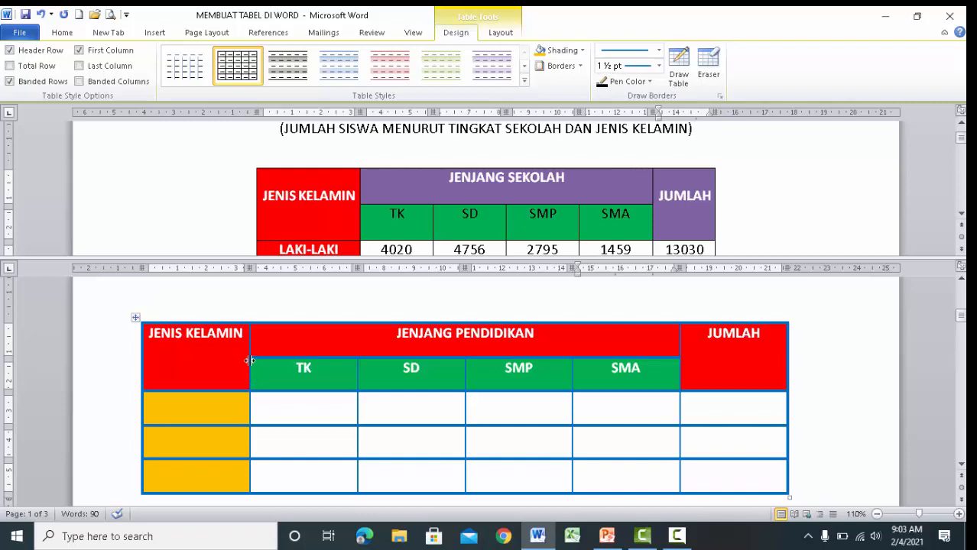
mouse_move(249, 357)
left_mouse_down()
mouse_move(293, 361)
mouse_move(303, 350)
left_mouse_up()
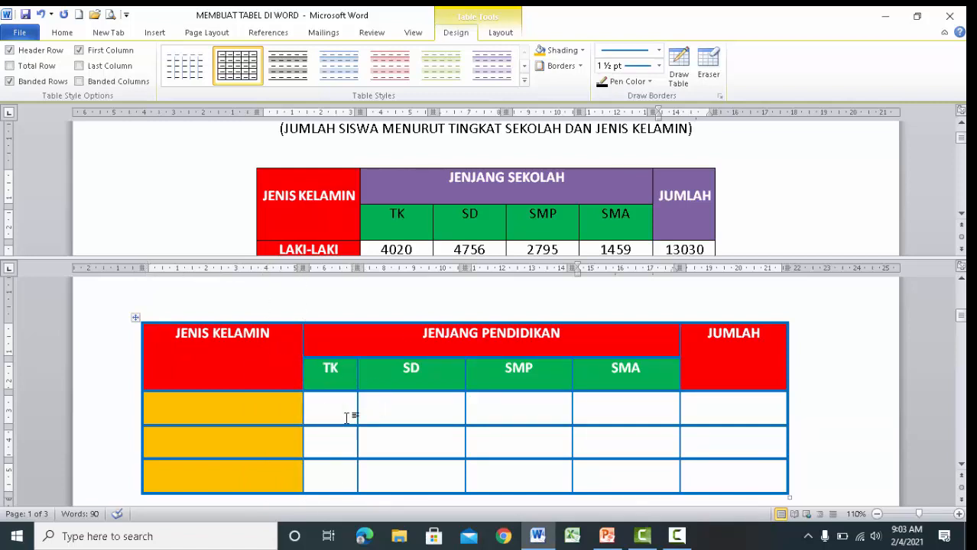
left_click_drag(357, 417, 378, 419)
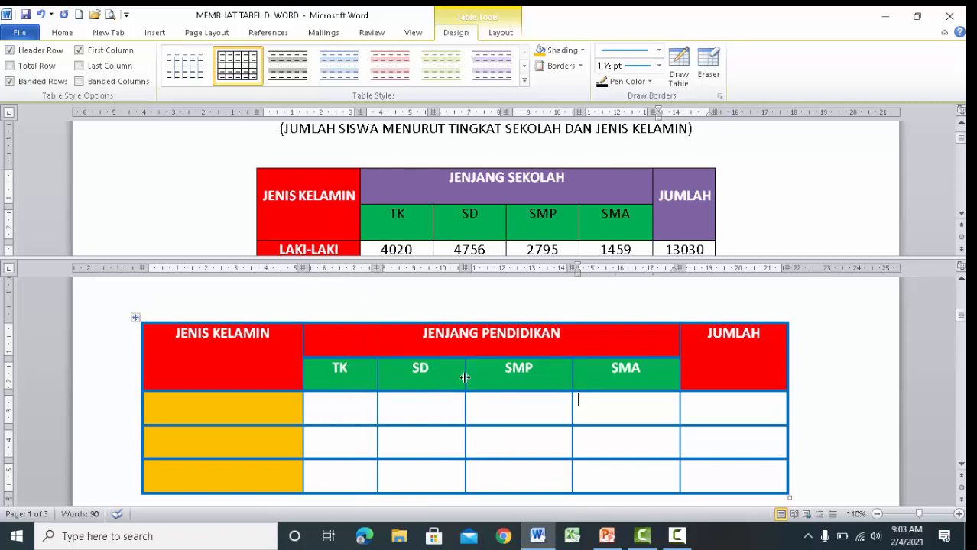
- Select the four empty cells directly beneath TK, SD, SMP and SMA and show the table layout options
left_click_drag(331, 412, 593, 410)
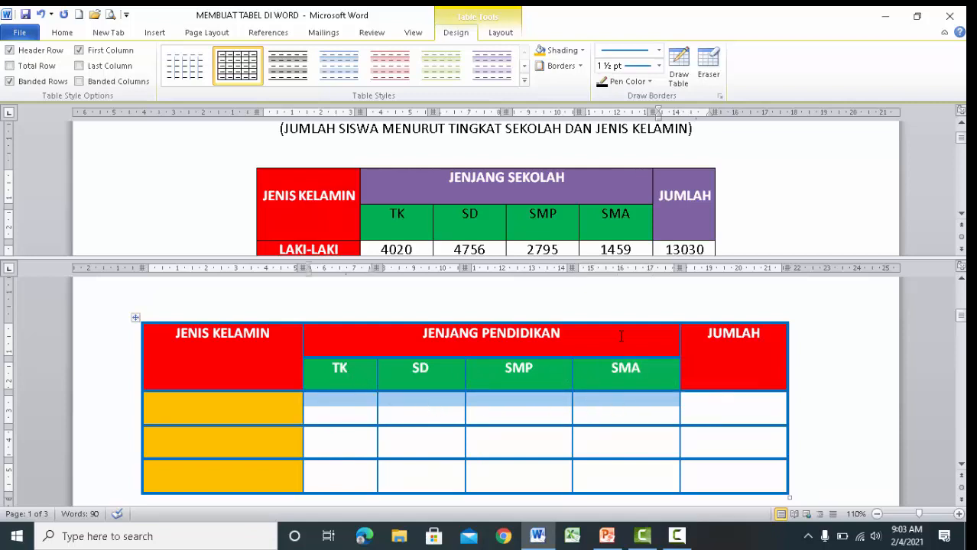
left_click(506, 34)
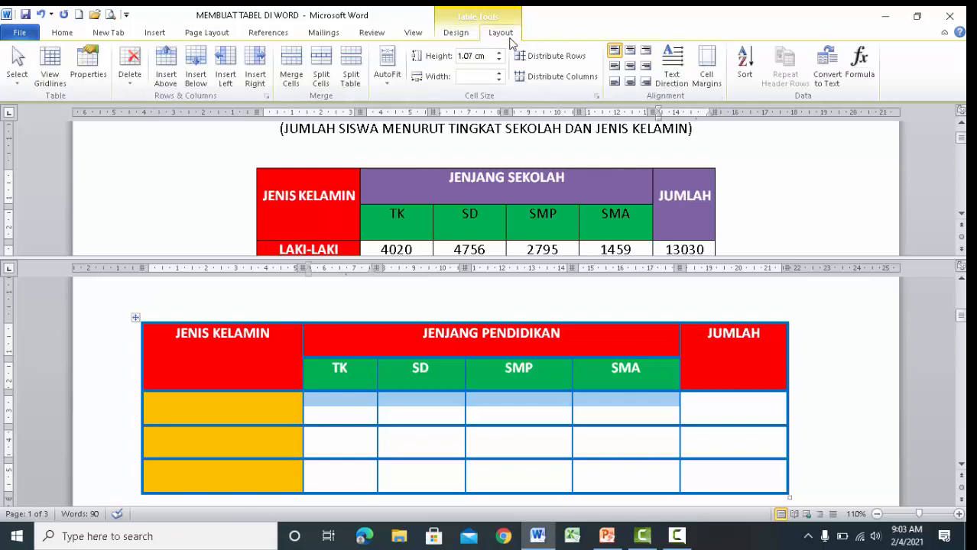